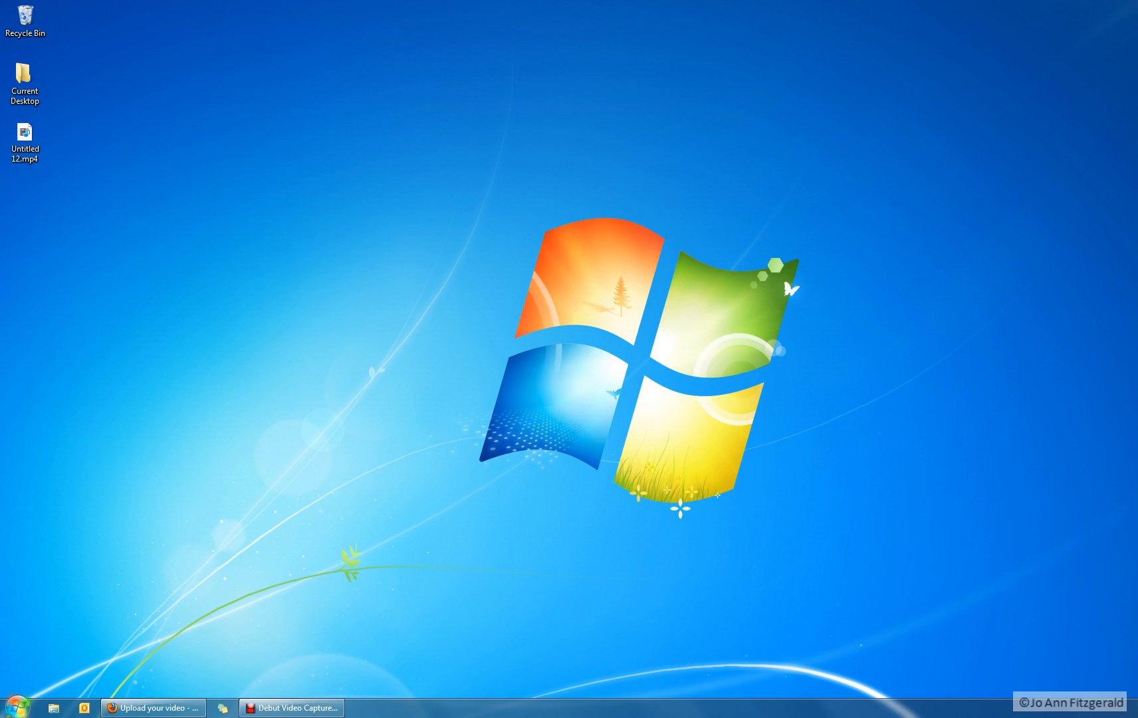
Start Microsoft Word 2010 from the Microsoft Office folder of installed programs
click(17, 707)
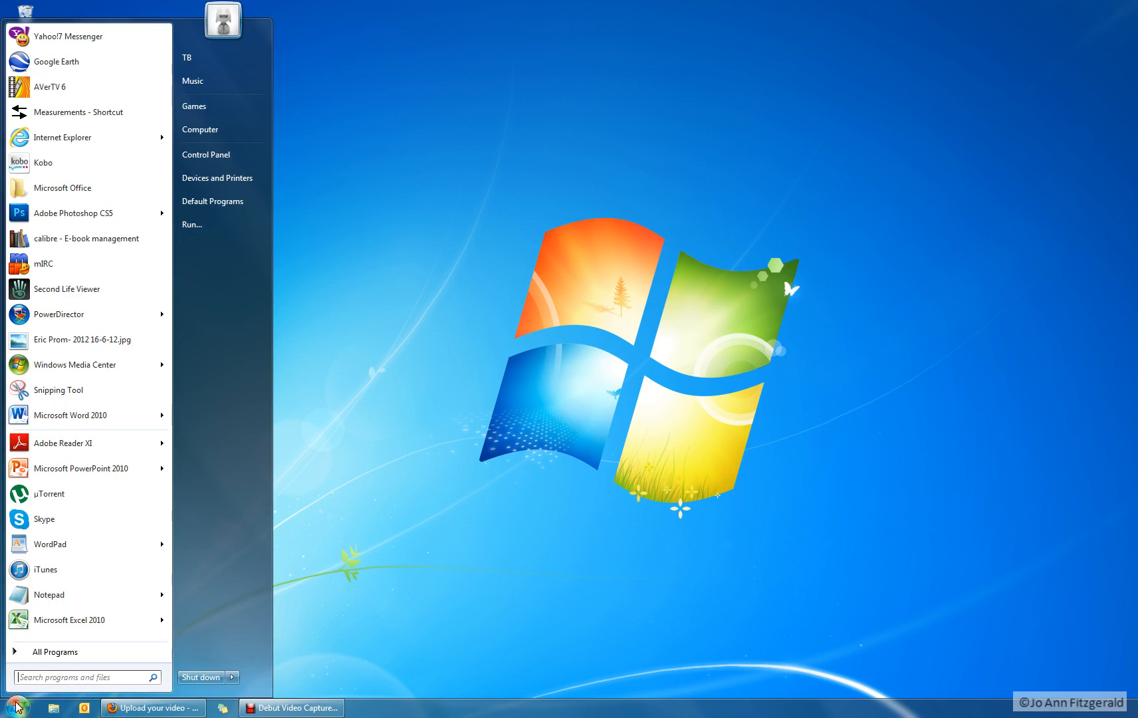
click(44, 653)
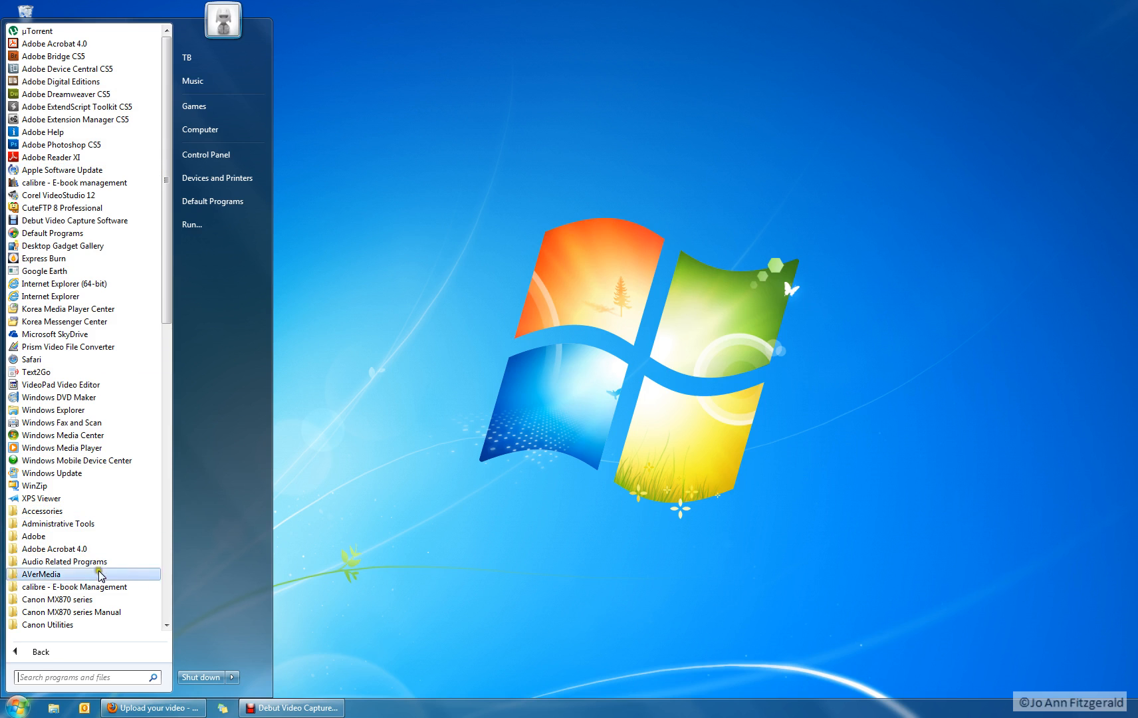
click(165, 625)
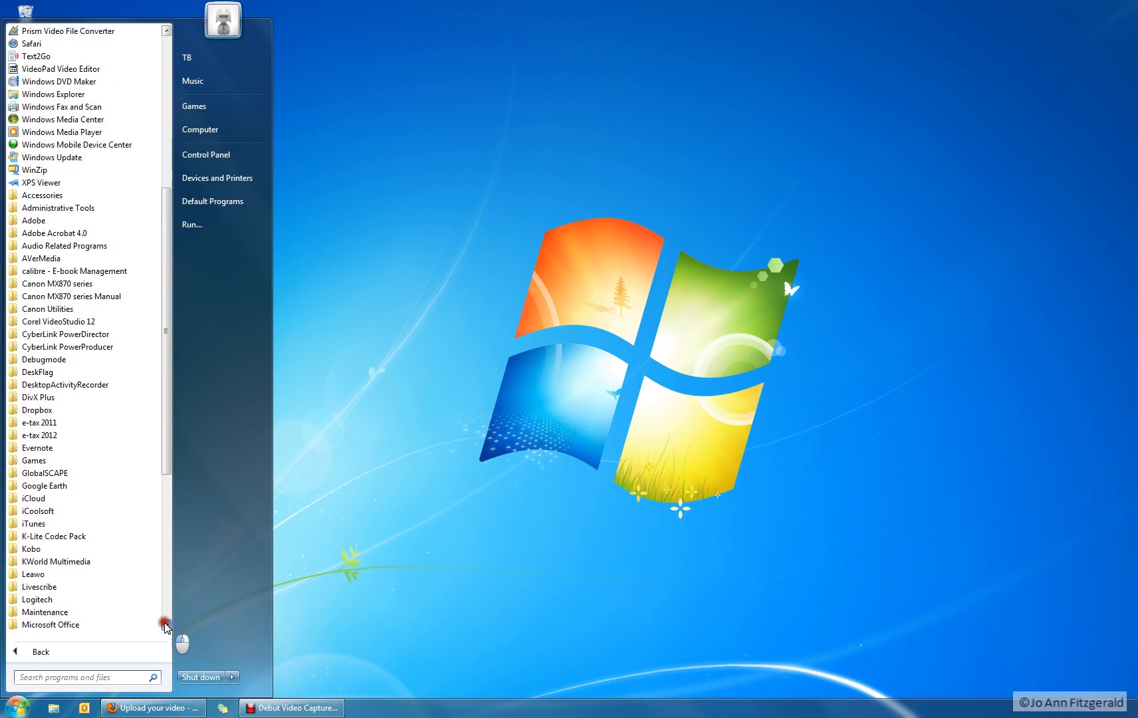
click(56, 599)
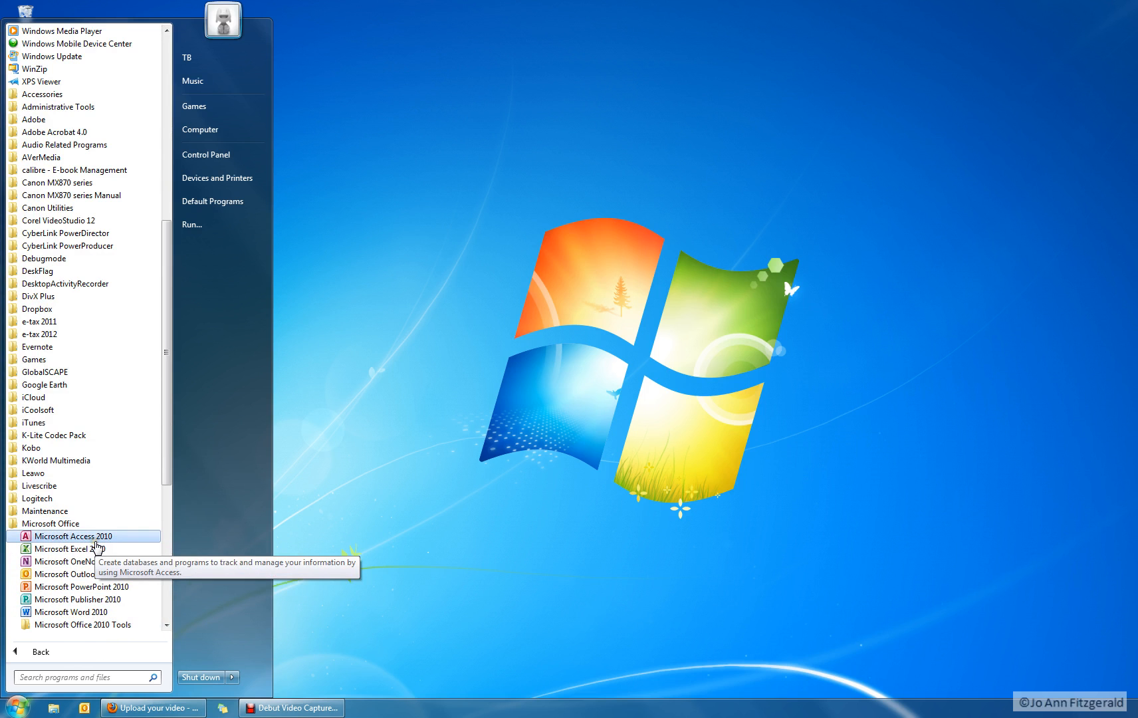
click(95, 613)
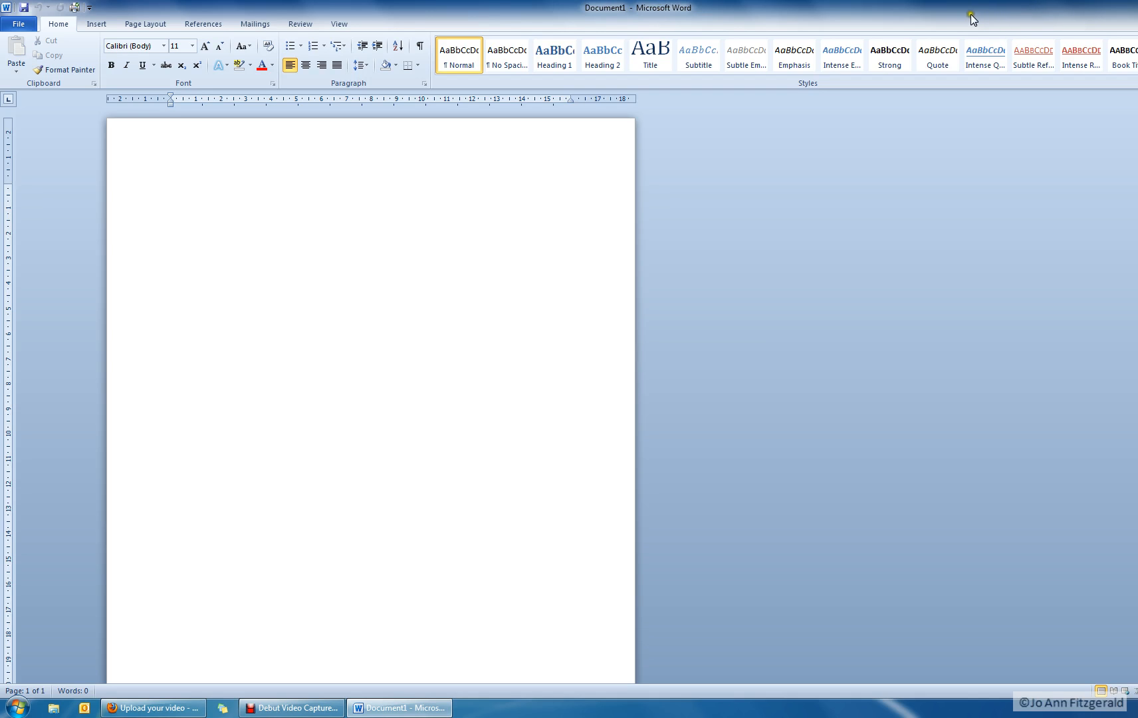
Zoom the blank page out to thumbnail size and back in to a large readable size
click(949, 30)
click(810, 173)
scroll(371, 400, down, 6)
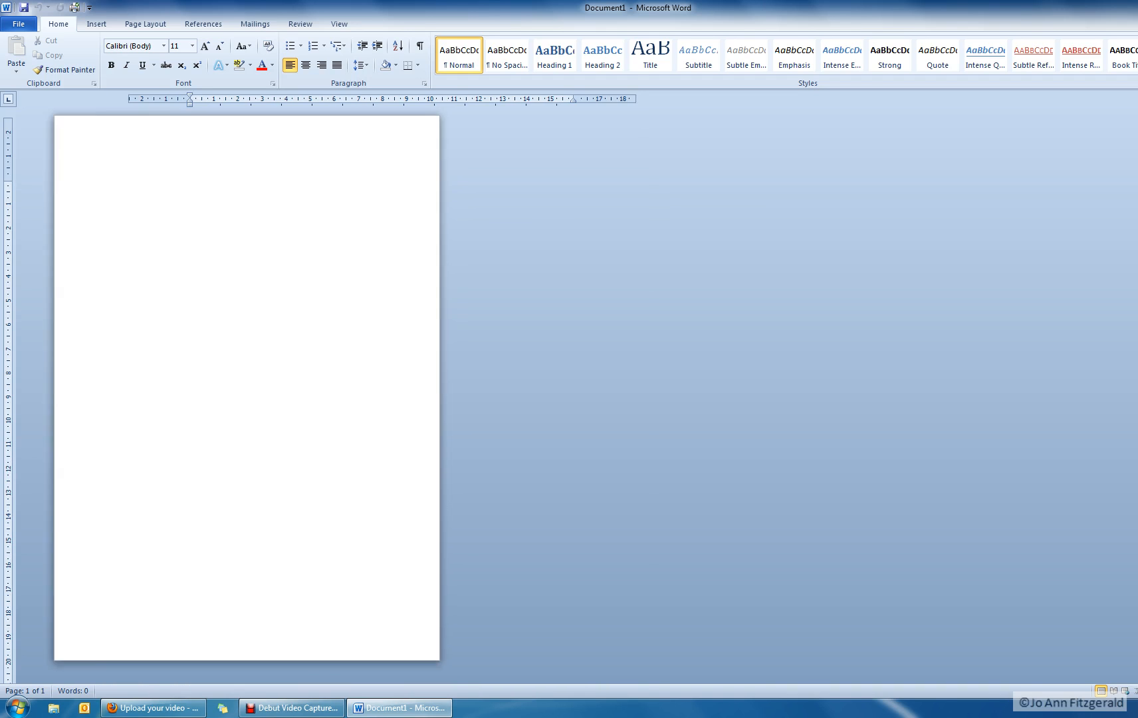
scroll(370, 400, down, 2)
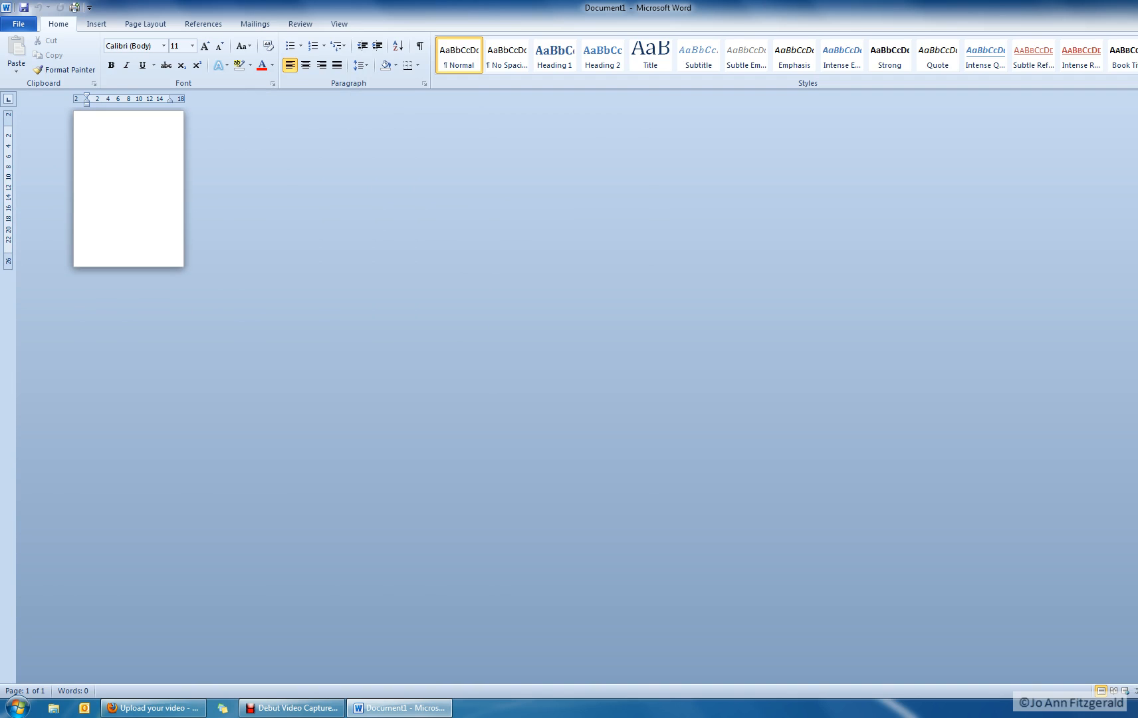
drag(1134, 691, 1135, 691)
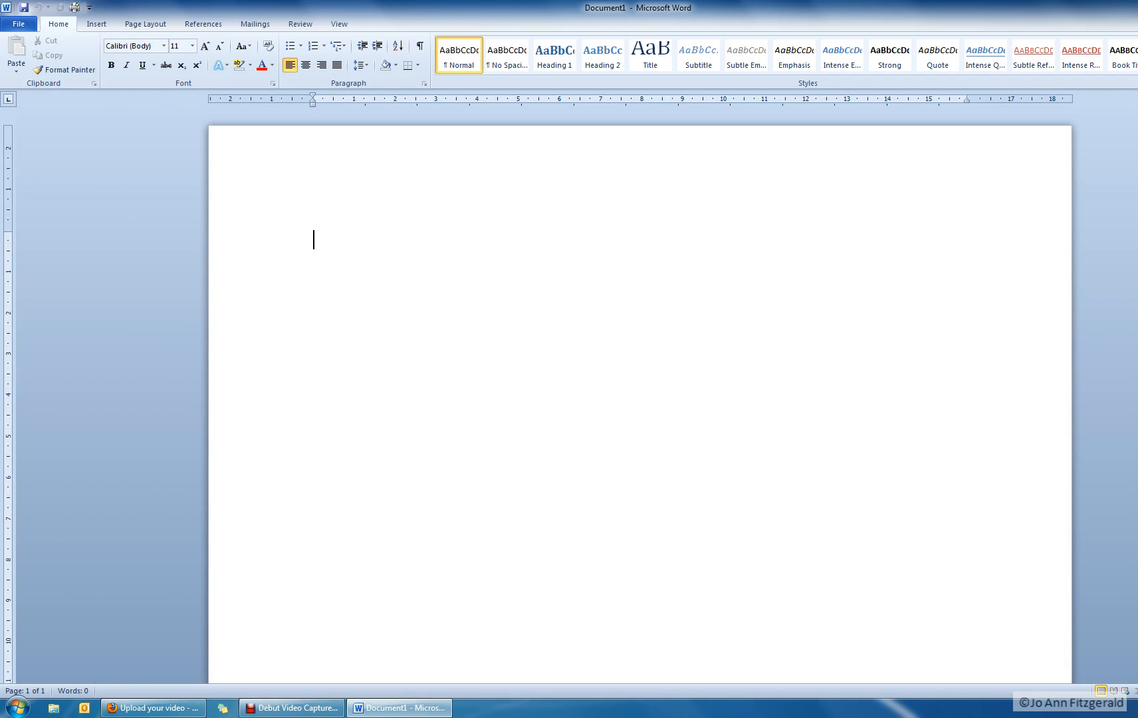
Preview the document in Full Screen Reading, Web Layout, Outline and Draft views, and return to Print Layout
mouse_move(1137, 708)
click(1114, 691)
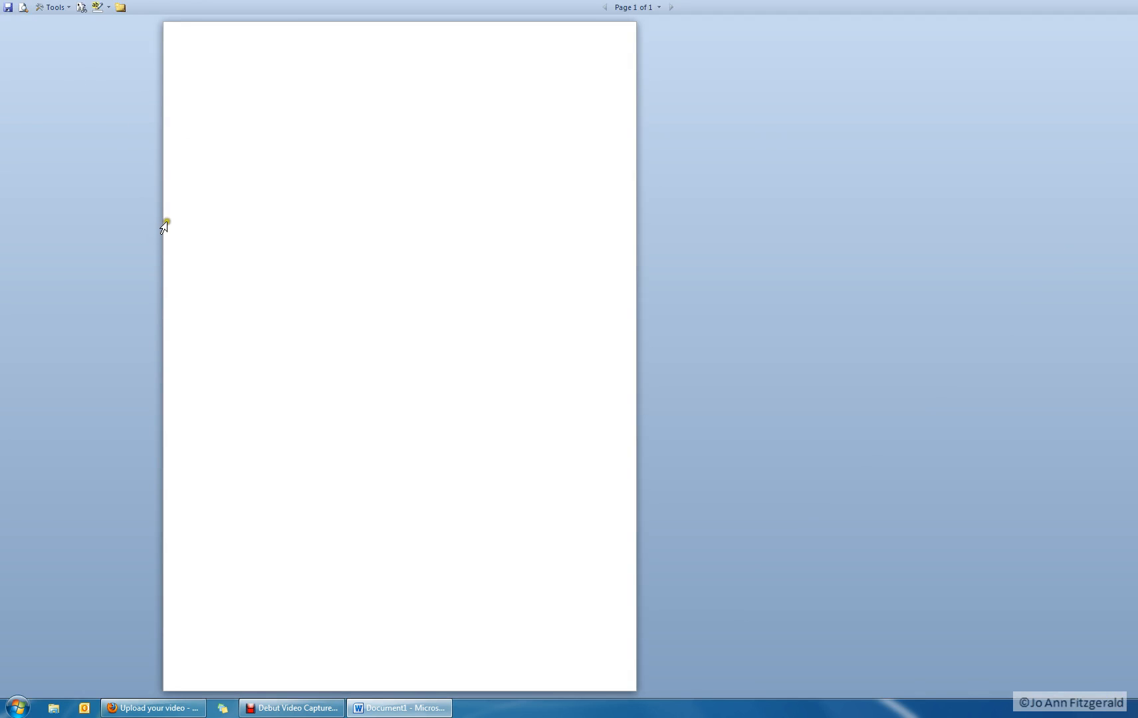
key(Escape)
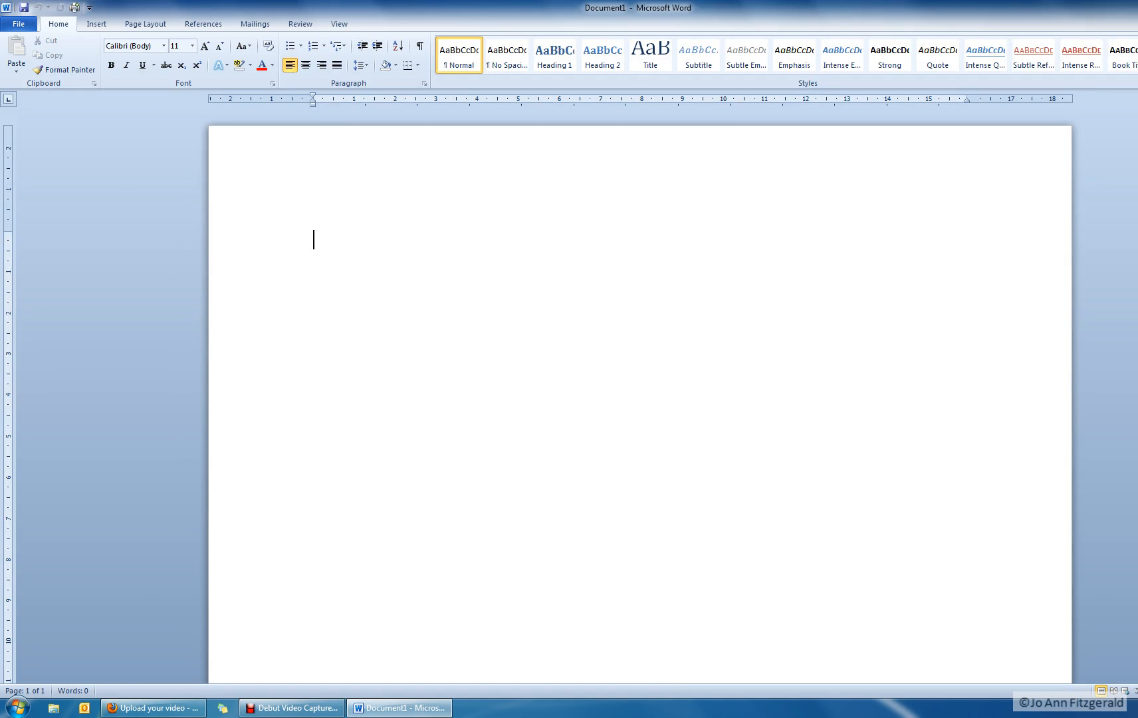
click(1125, 692)
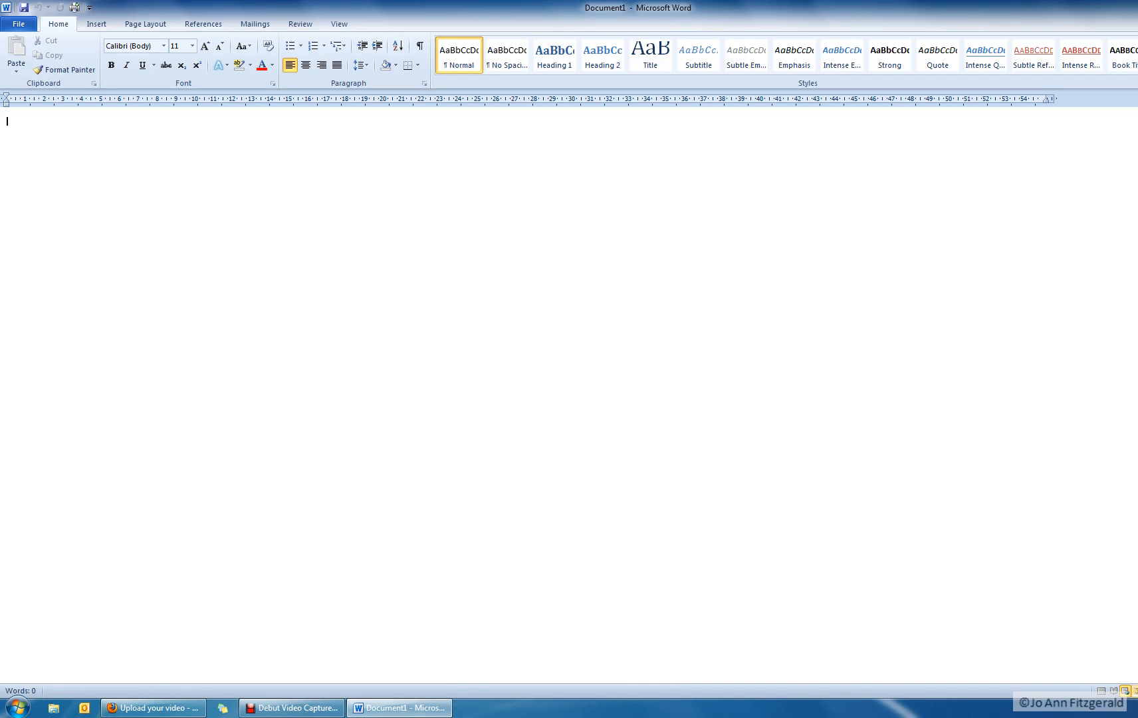
click(1135, 691)
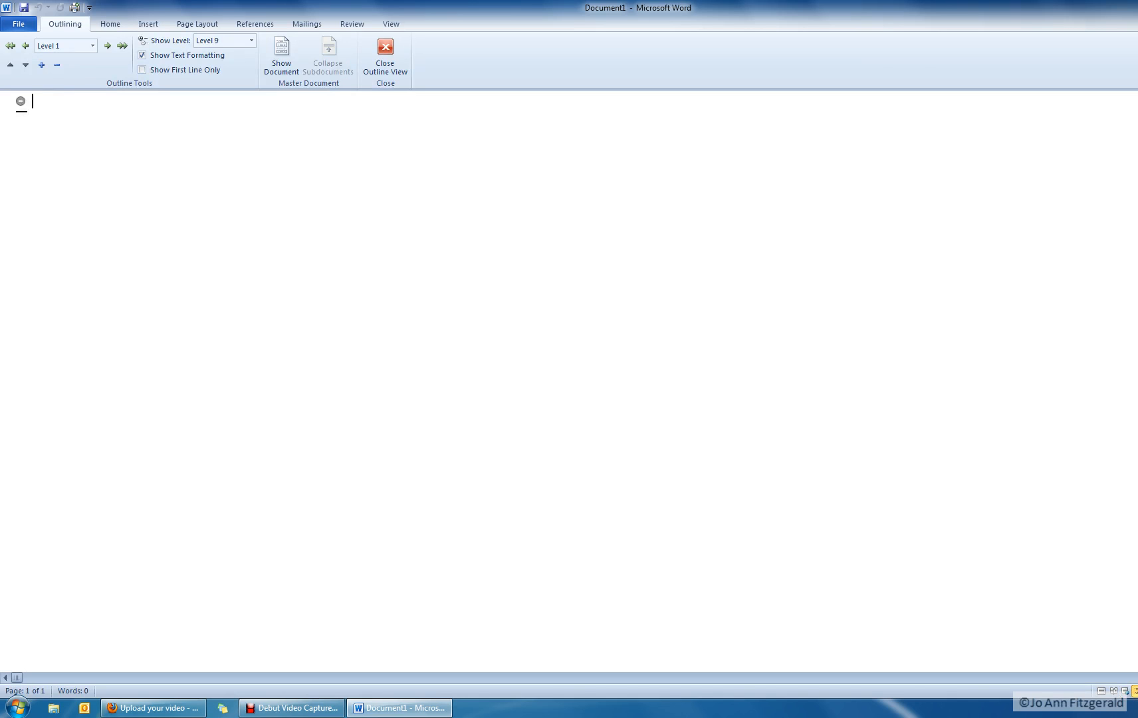
key(ctrl+alt+n)
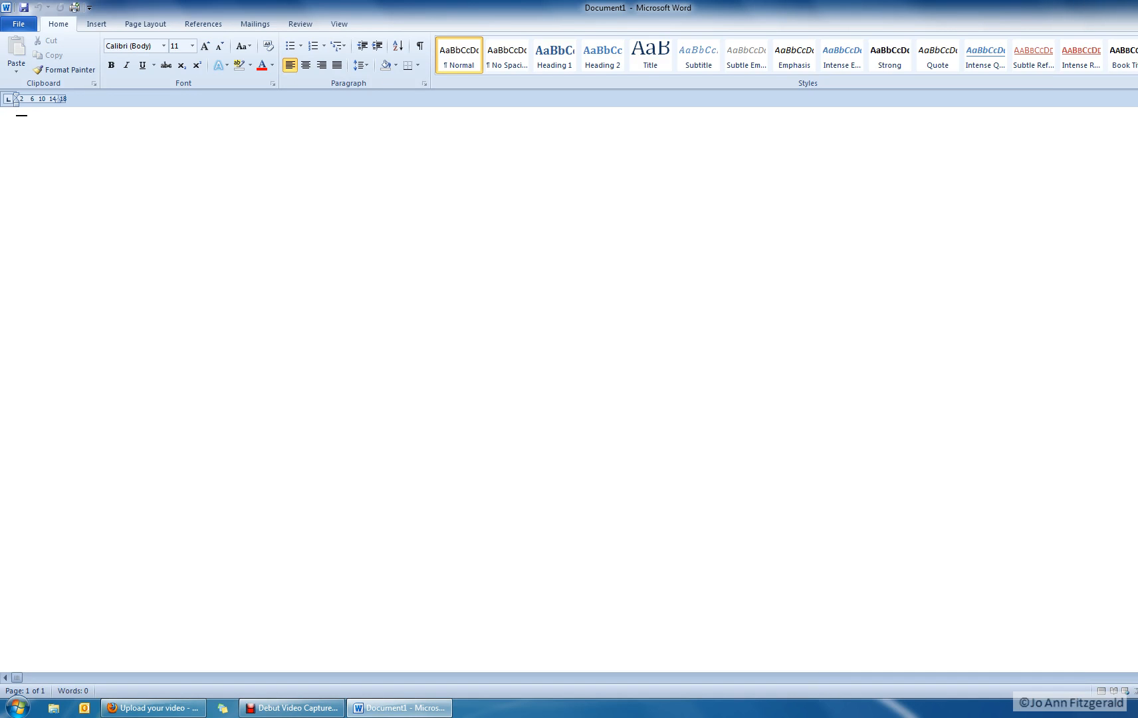
click(1100, 690)
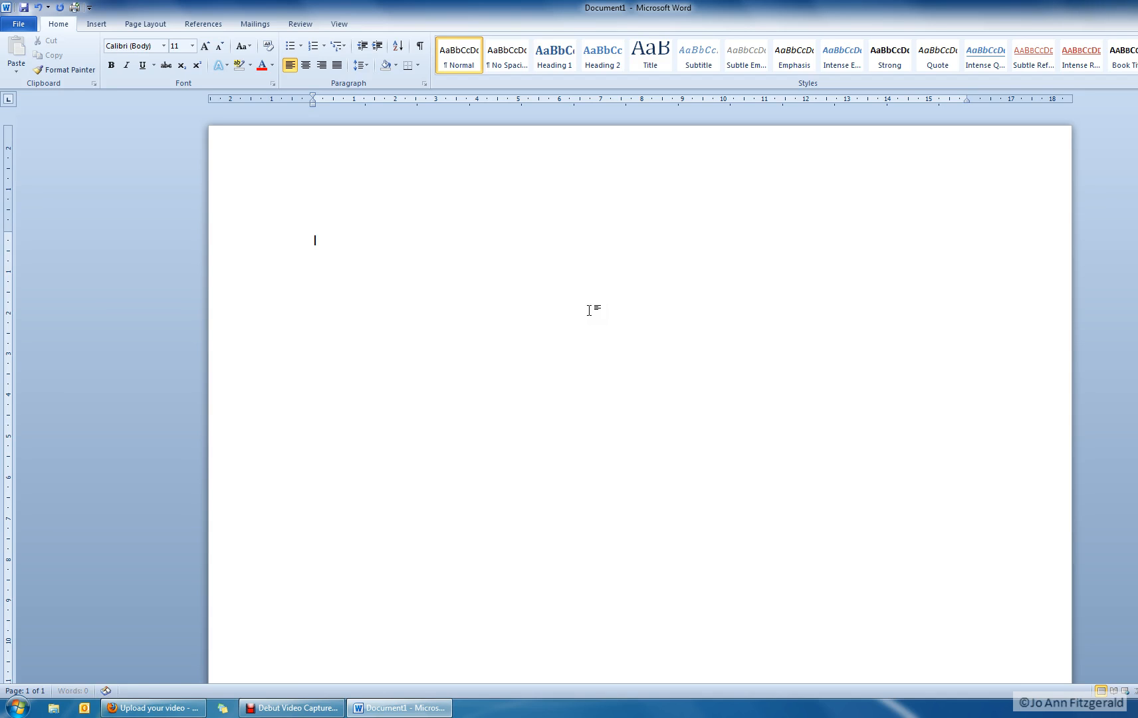
Write "I am typing." on the blank page and practise highlighting the sentence from its start
text(m typing.)
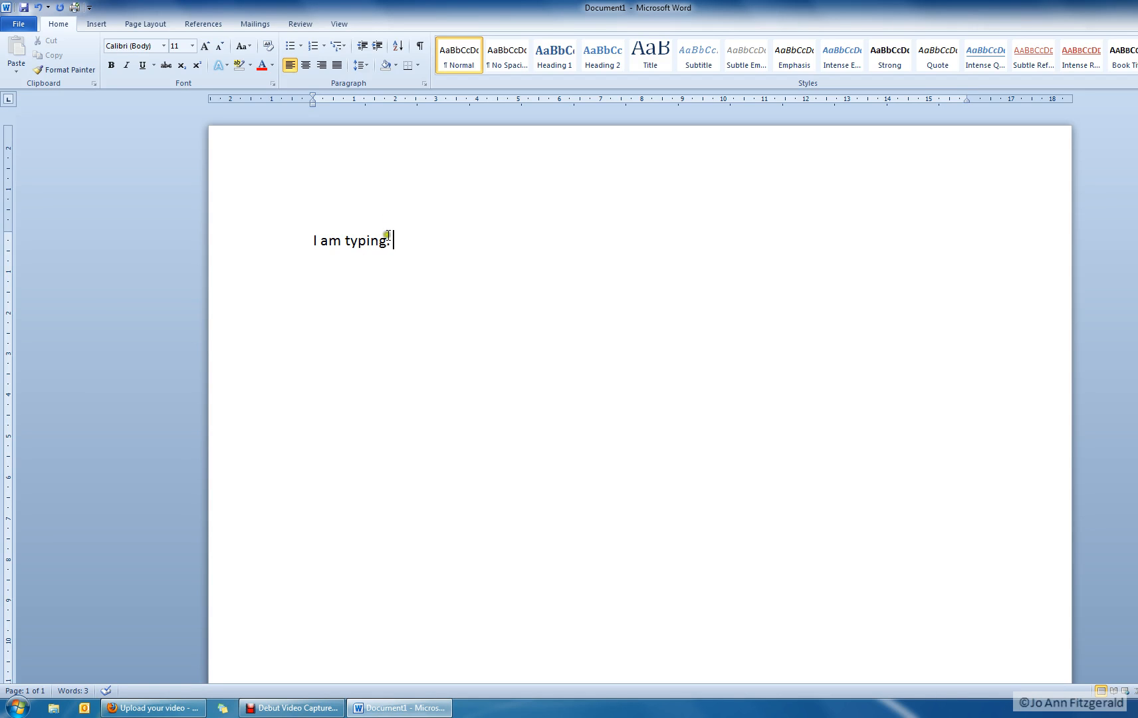
click(311, 240)
click(313, 240)
drag(313, 241, 446, 244)
click(447, 244)
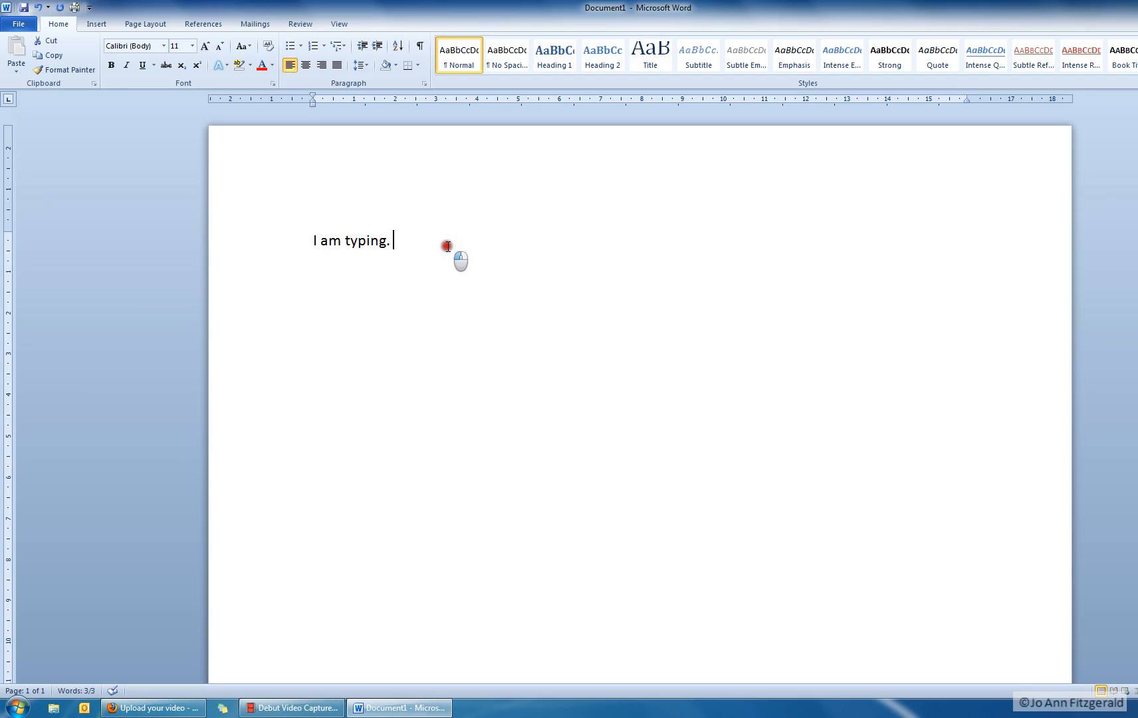
Practise highlighting the sentence backwards from its end to its start, and clear the selection
click(407, 242)
drag(406, 243, 234, 238)
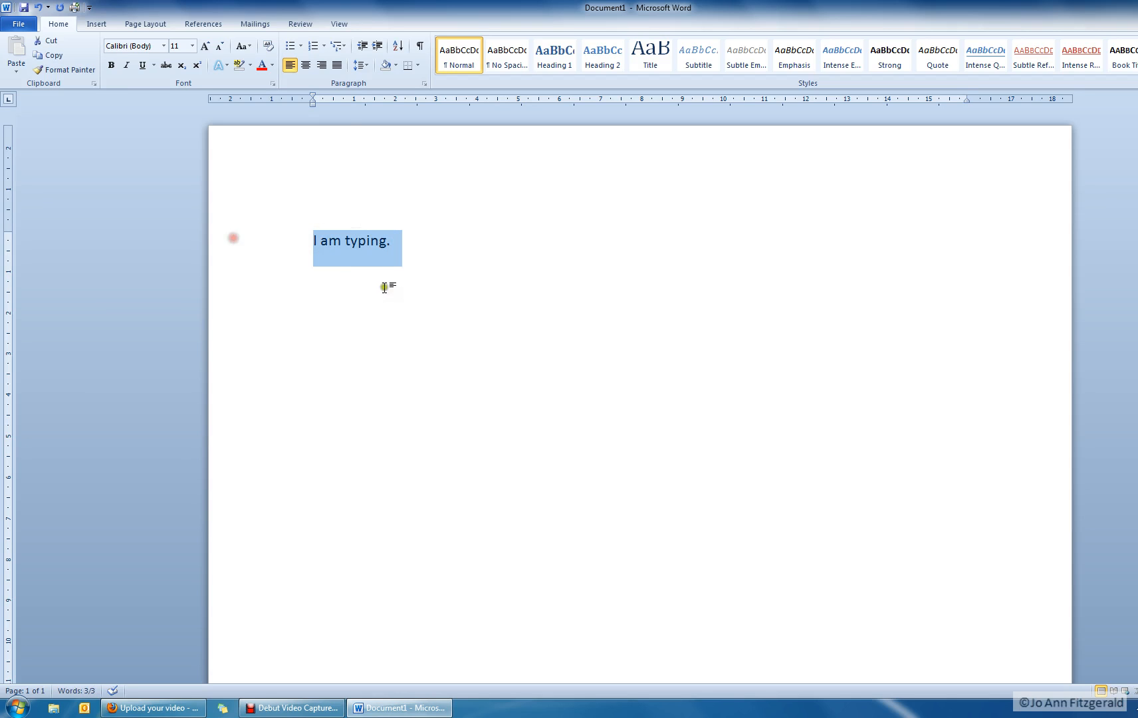
click(446, 307)
drag(394, 239, 294, 236)
click(414, 253)
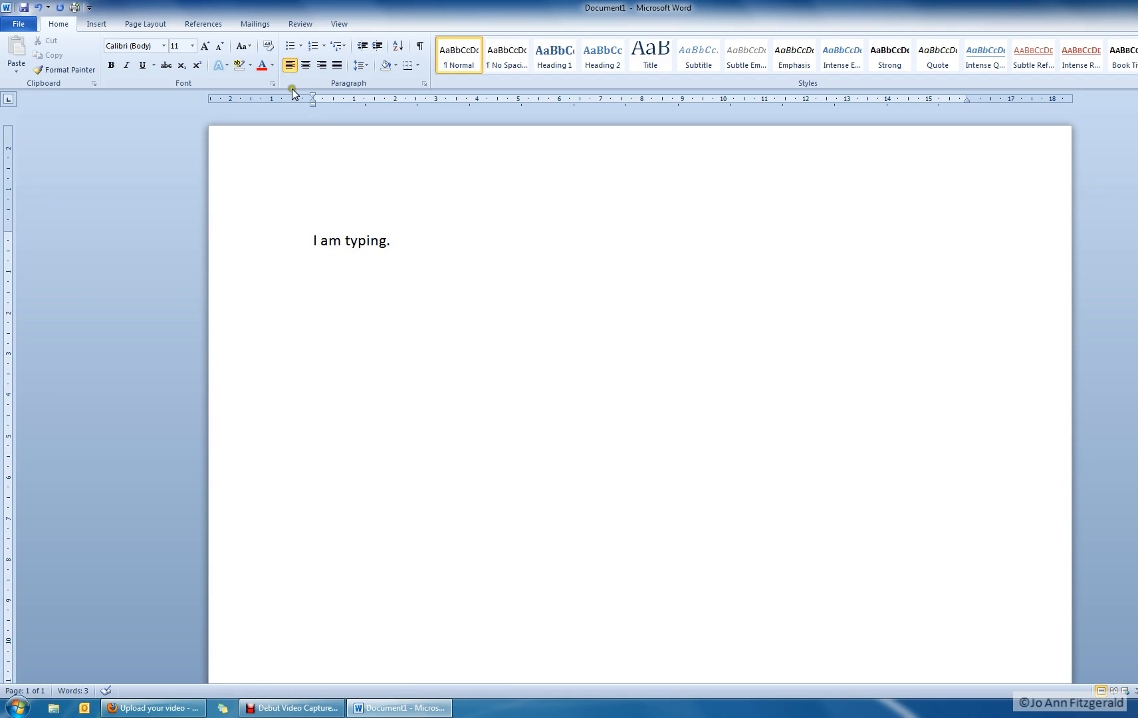
Copy the word "typing" and paste it after the end of the sentence
click(53, 26)
mouse_move(13, 80)
mouse_down()
mouse_move(89, 96)
mouse_move(41, 101)
mouse_up()
click(346, 237)
click(346, 237)
drag(346, 237, 388, 237)
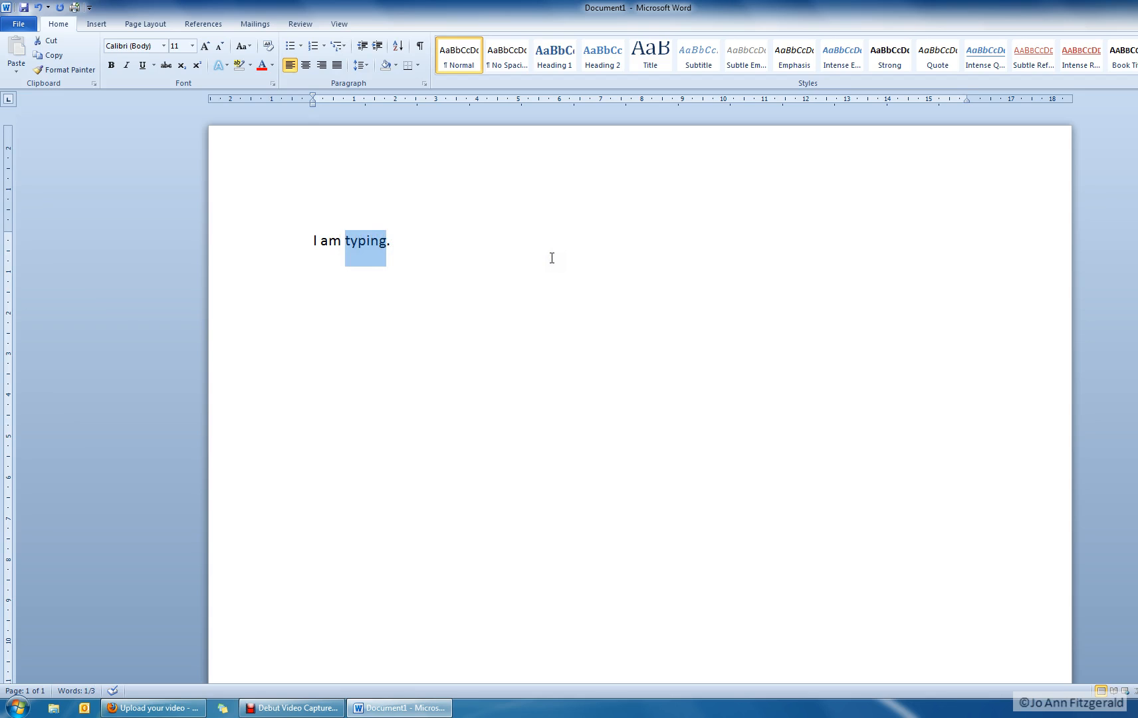
click(55, 57)
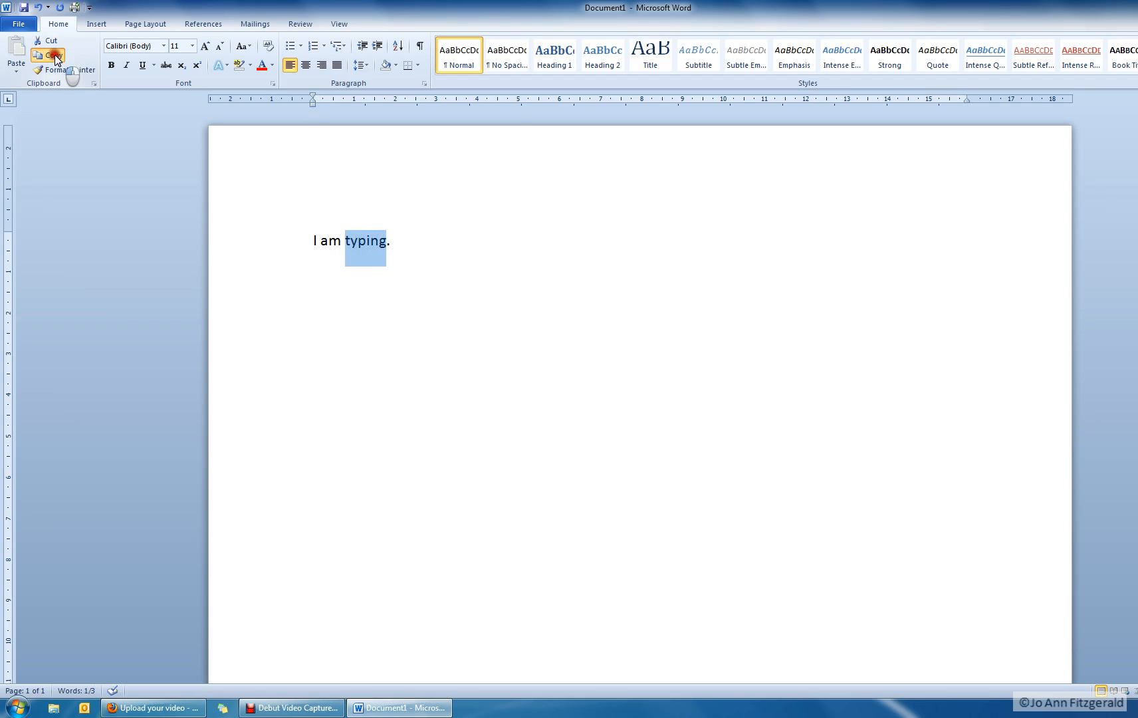
click(435, 241)
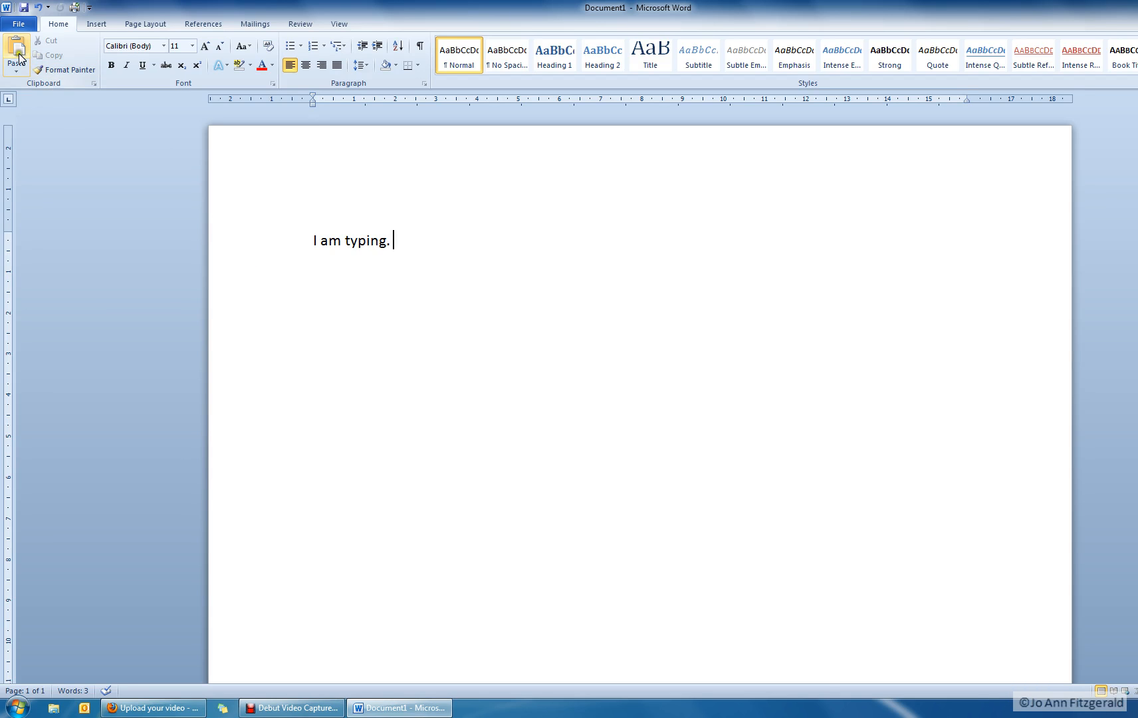
click(18, 56)
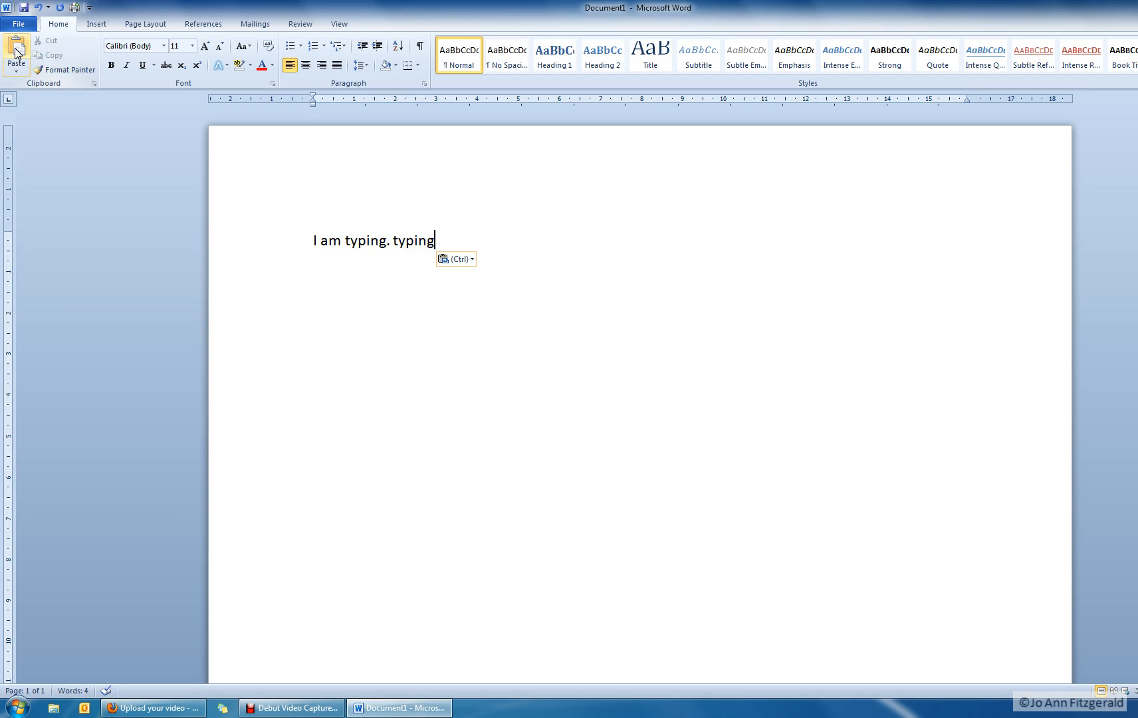
Cut the extra word "typing" that follows the sentence
click(394, 240)
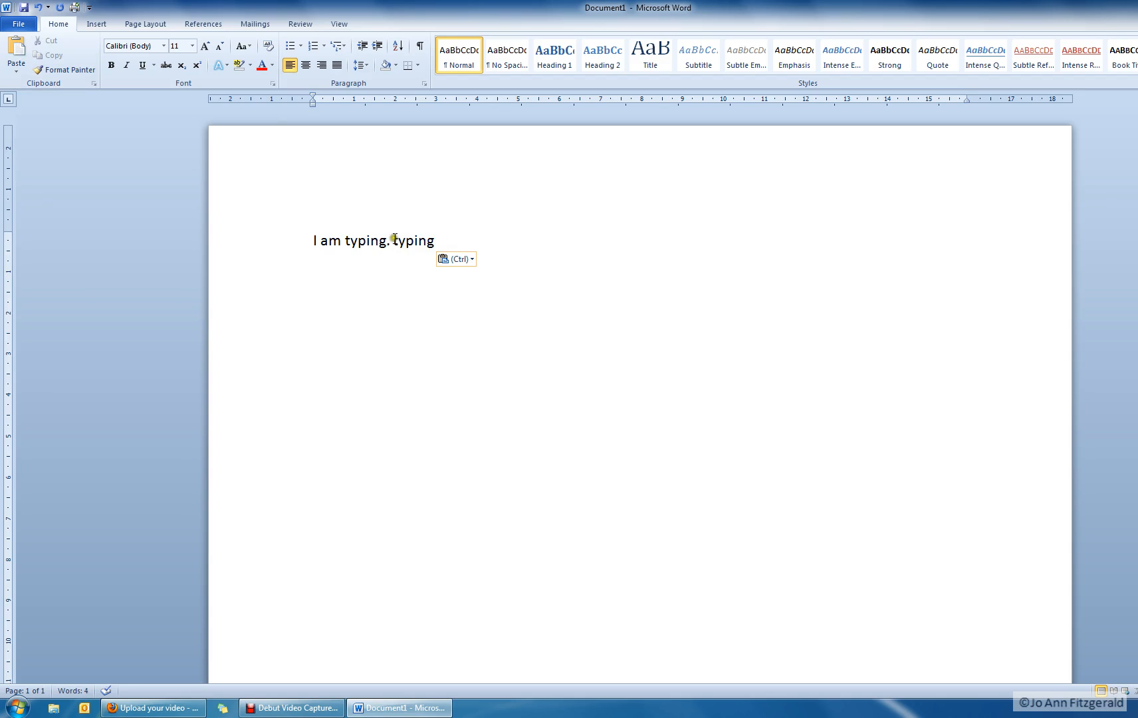
click(394, 239)
drag(393, 239, 449, 240)
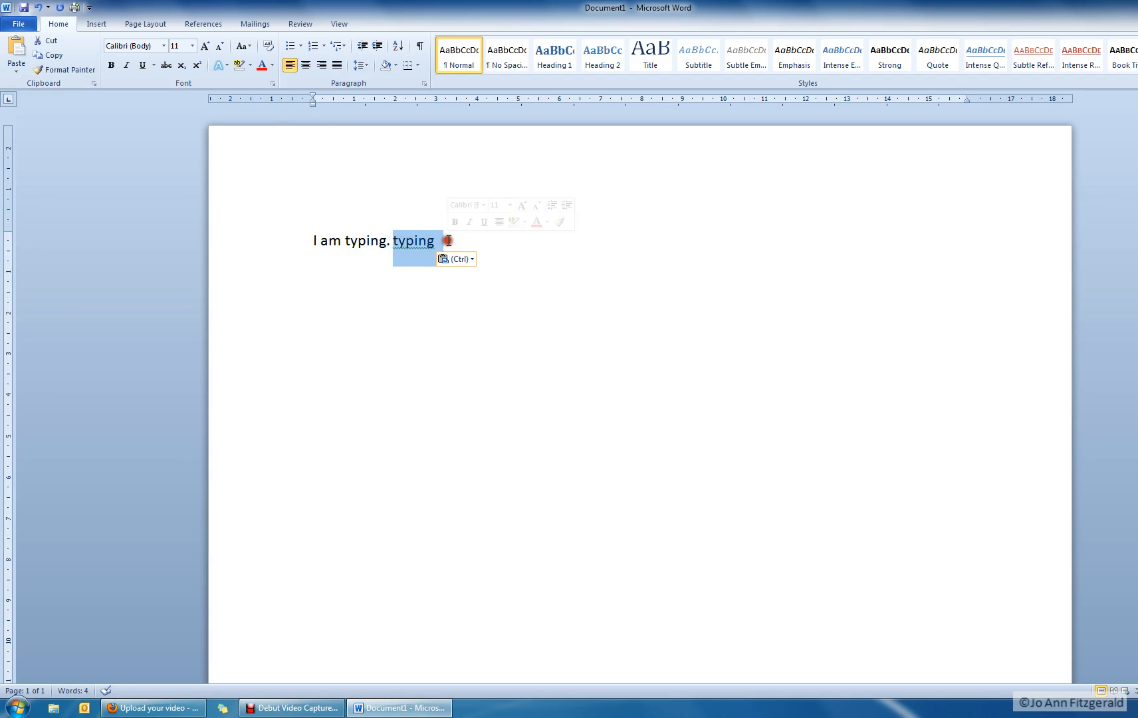
click(52, 41)
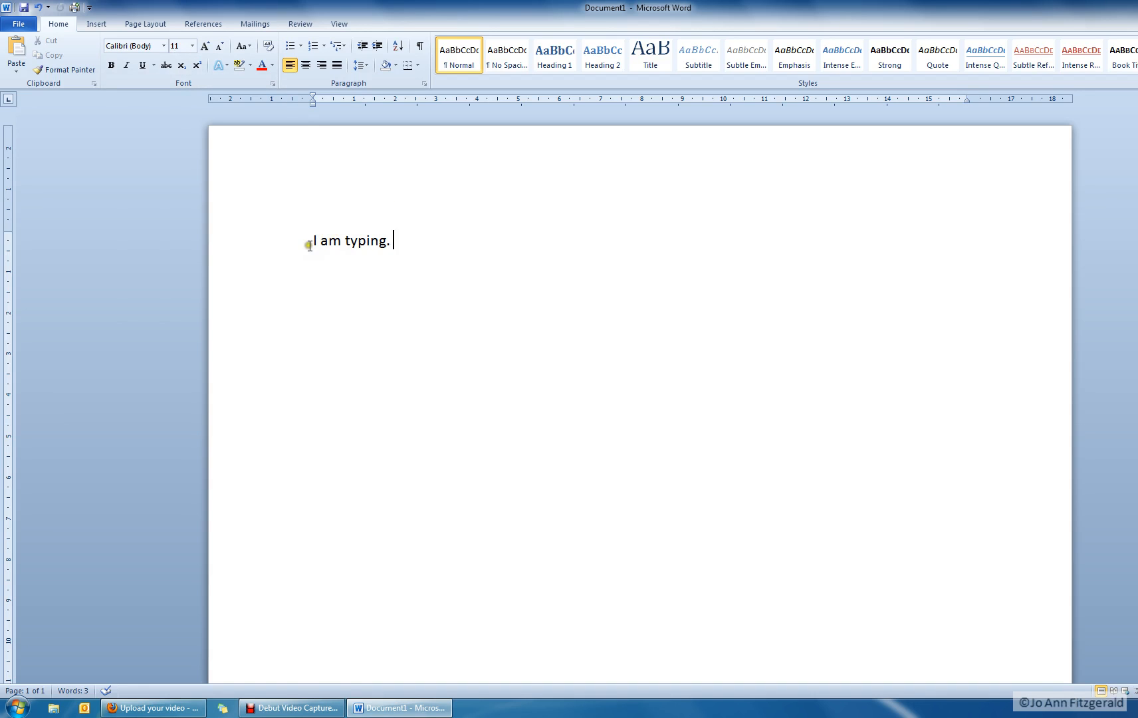
Set the font size of the words "I am typing" to 10, keeping the Calibri (Body) font
drag(311, 242, 399, 245)
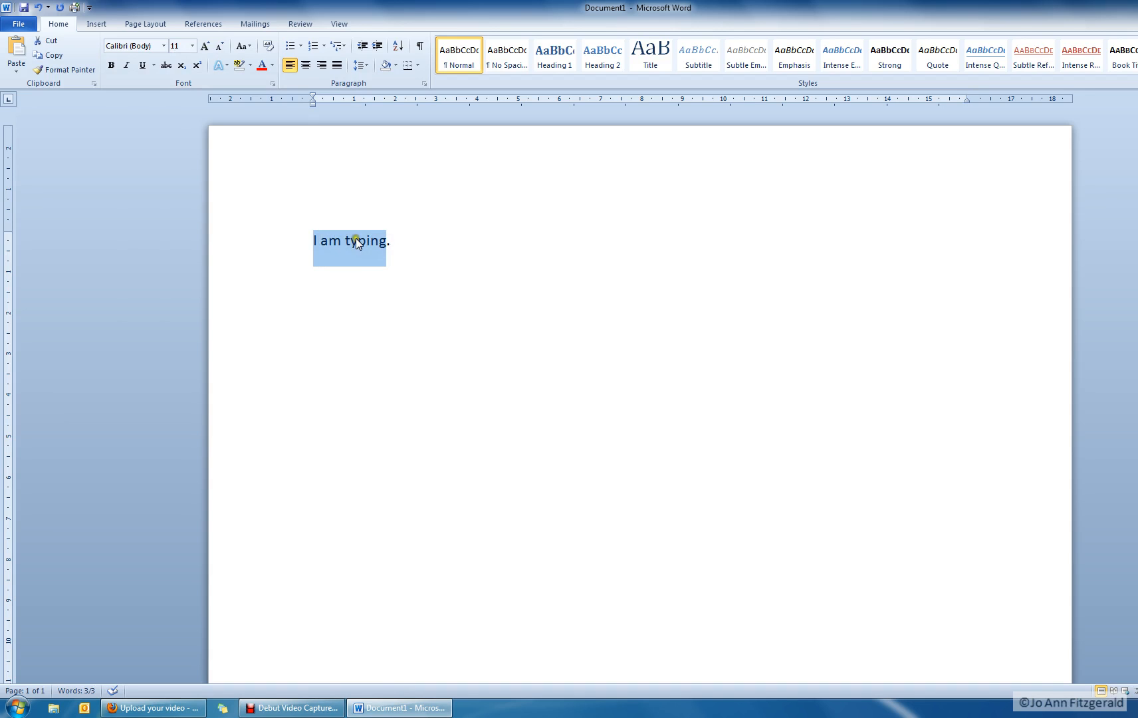
click(192, 46)
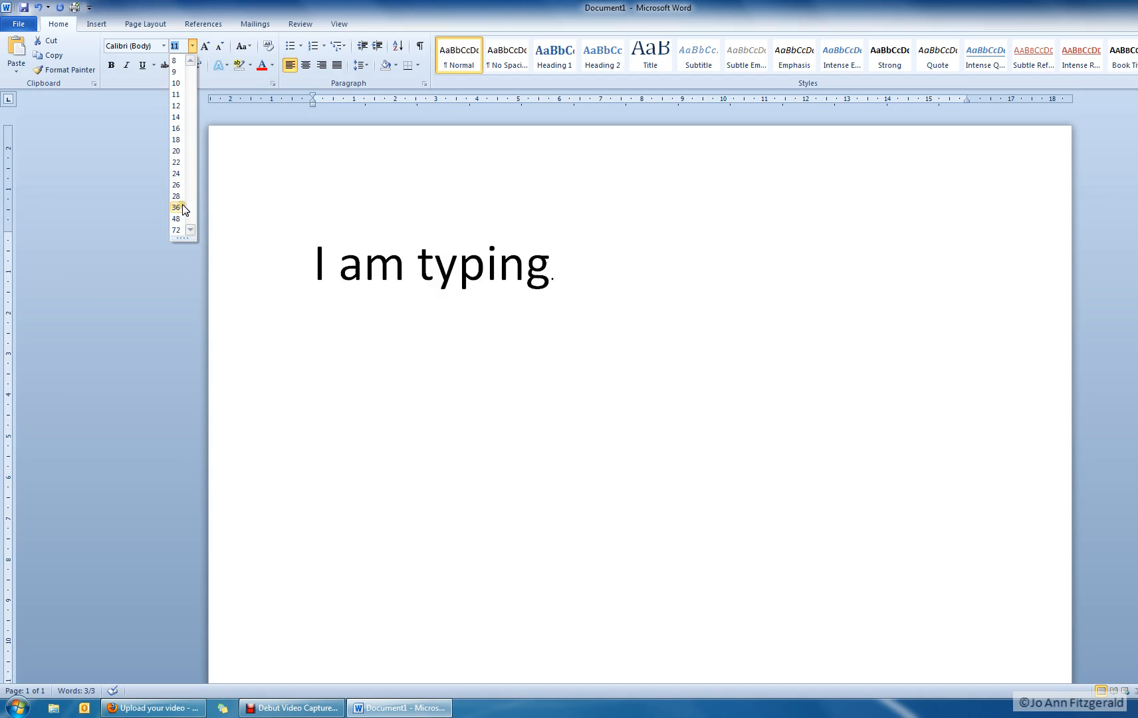
click(177, 85)
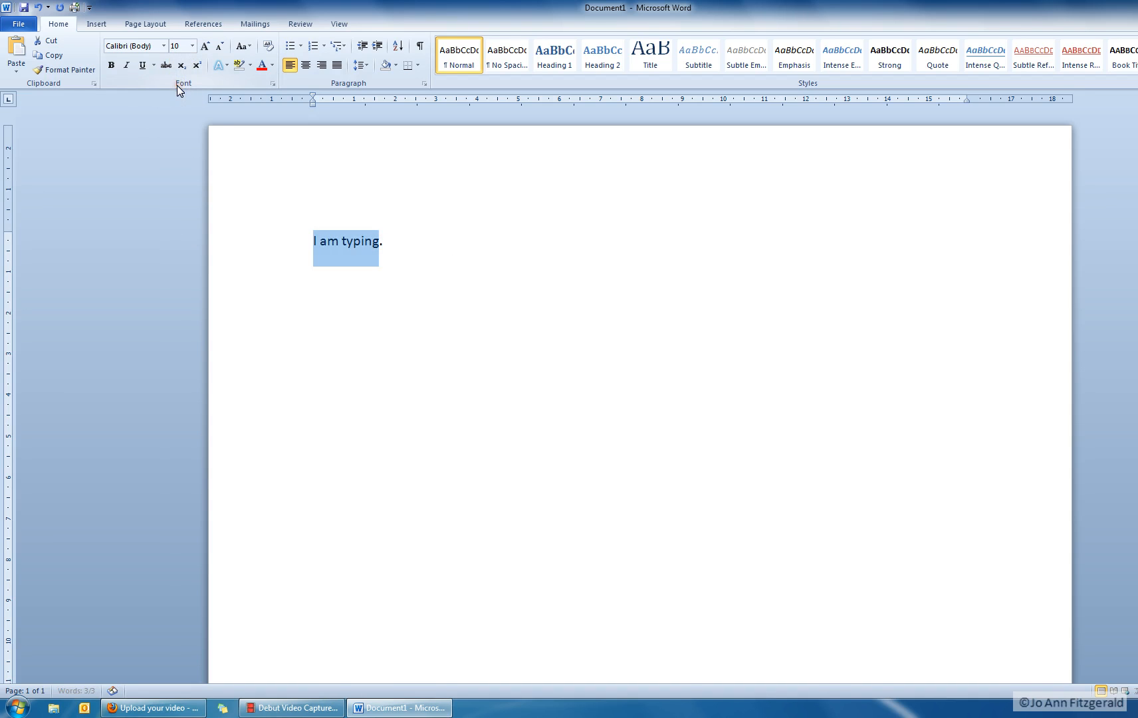
click(164, 46)
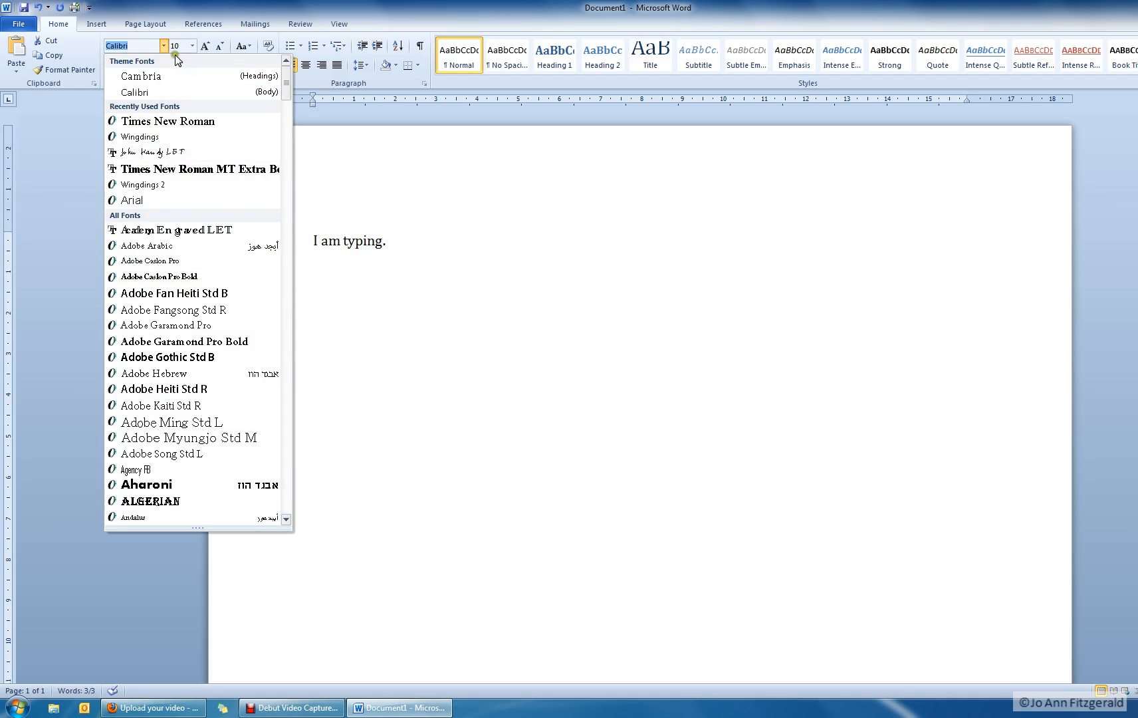
click(159, 92)
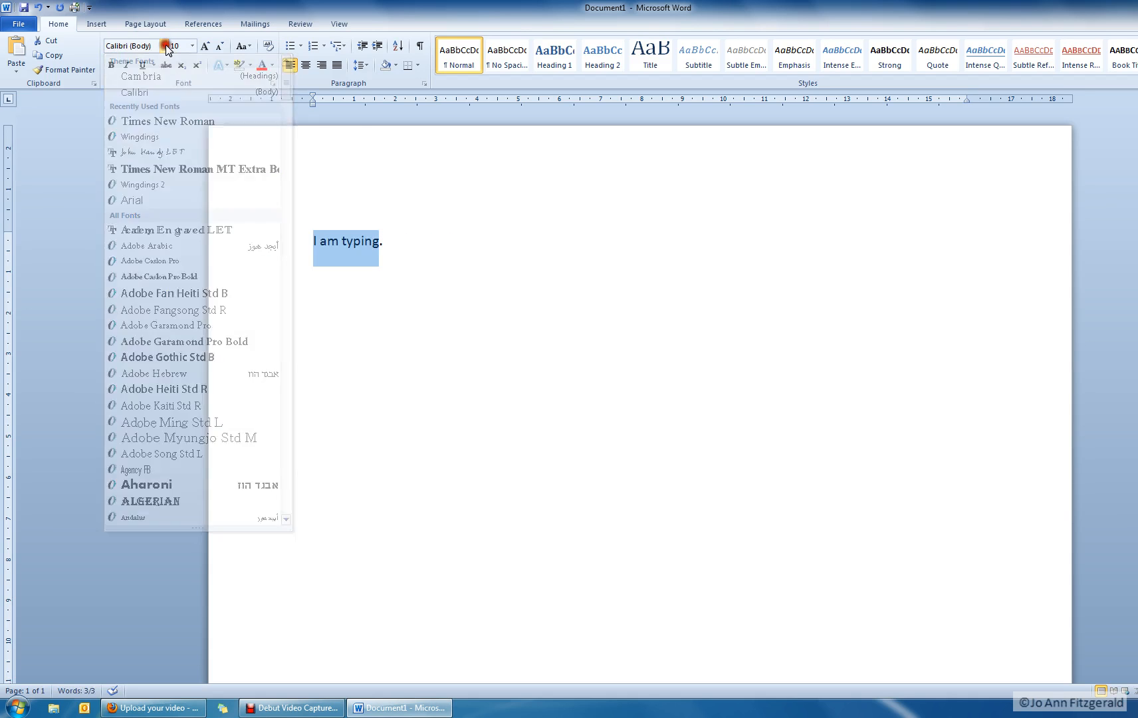
Enlarge the selected words "I am typing" in increments up to font size 16
click(205, 46)
click(205, 47)
click(205, 47)
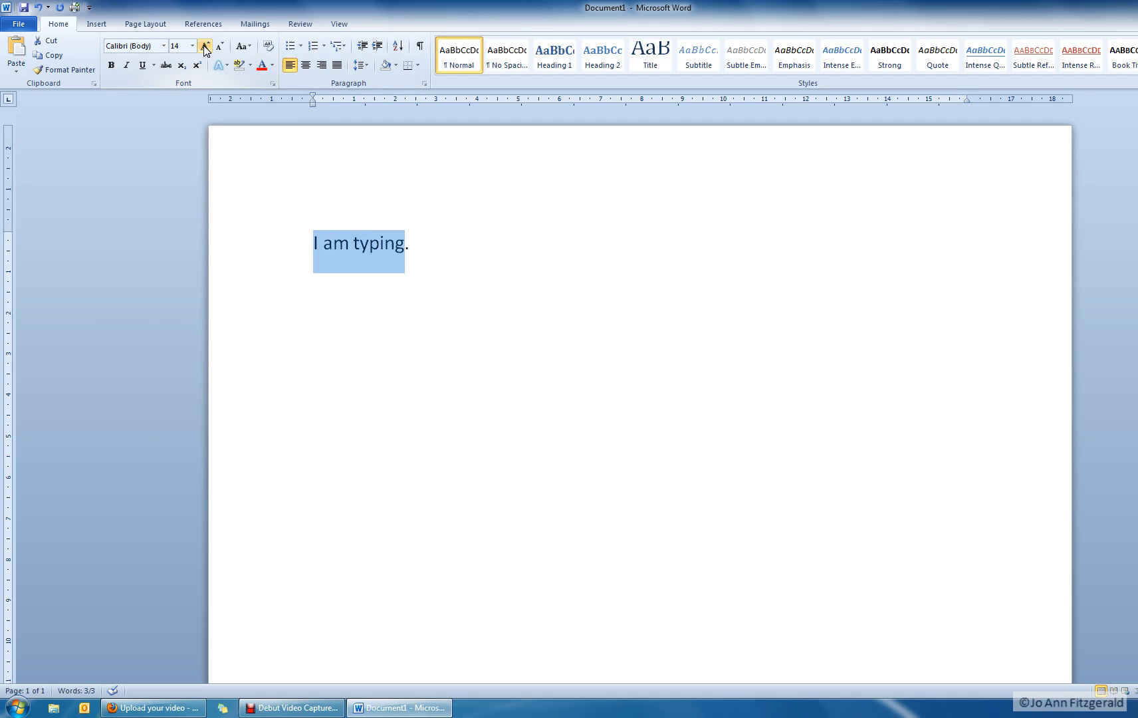
click(206, 47)
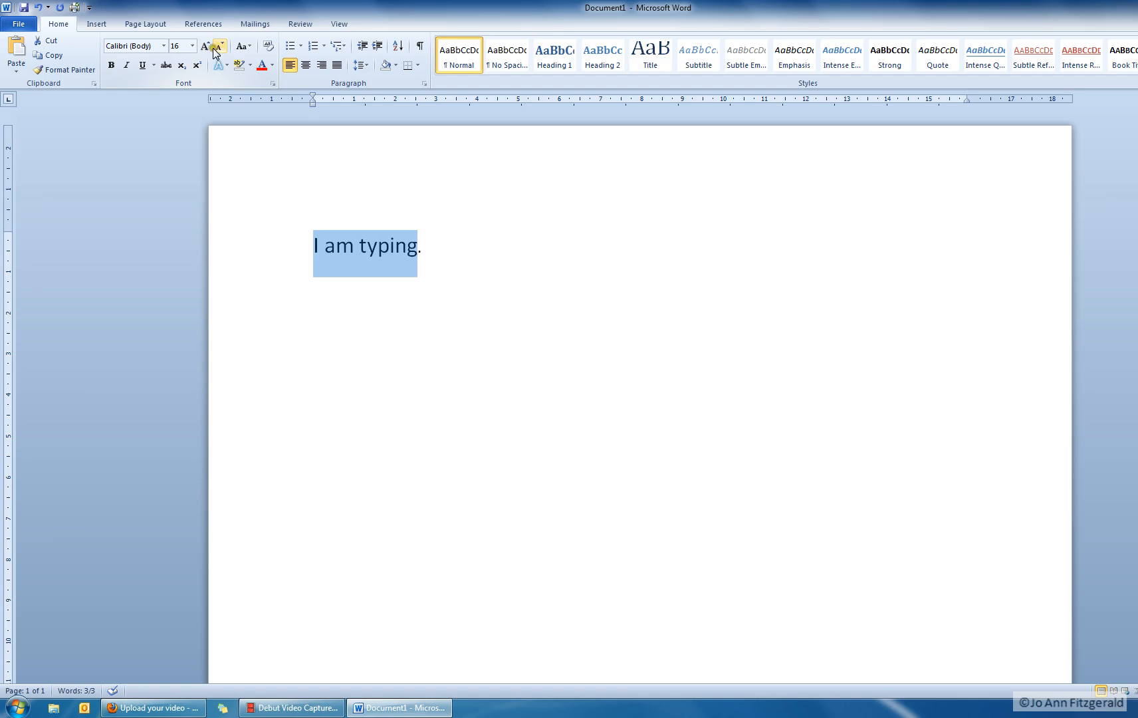
Shrink the selected words "I am typing" in increments and bring them back to font size 10
click(220, 46)
click(220, 47)
click(220, 47)
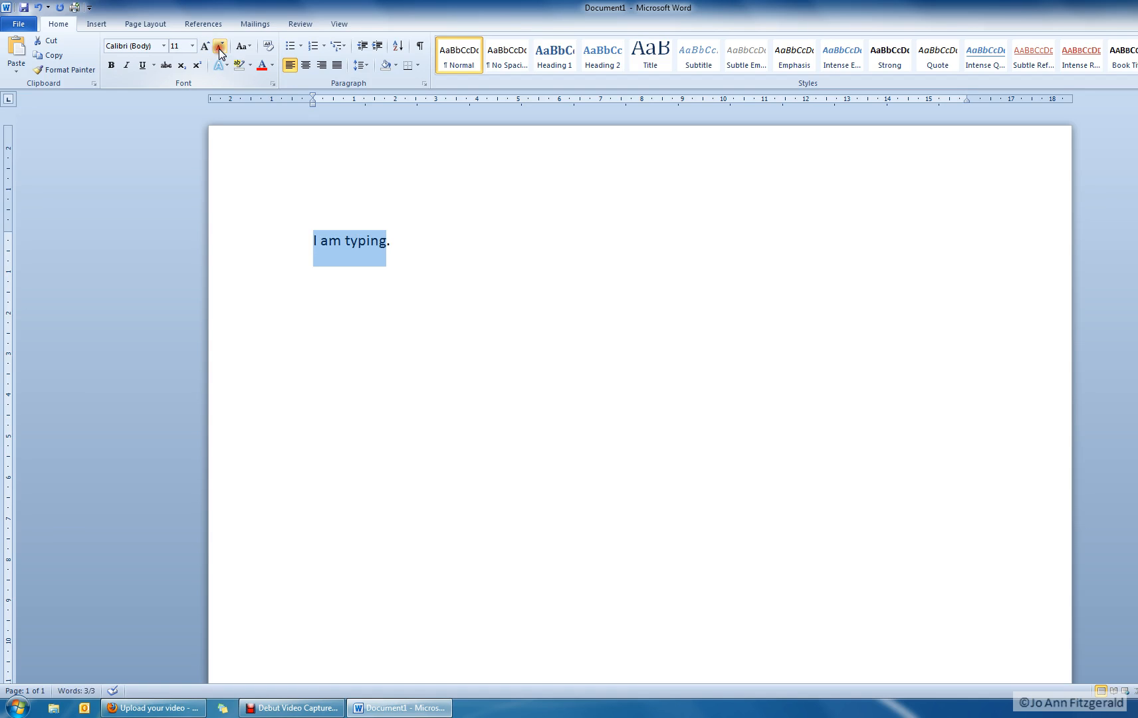
click(220, 46)
click(220, 47)
click(205, 46)
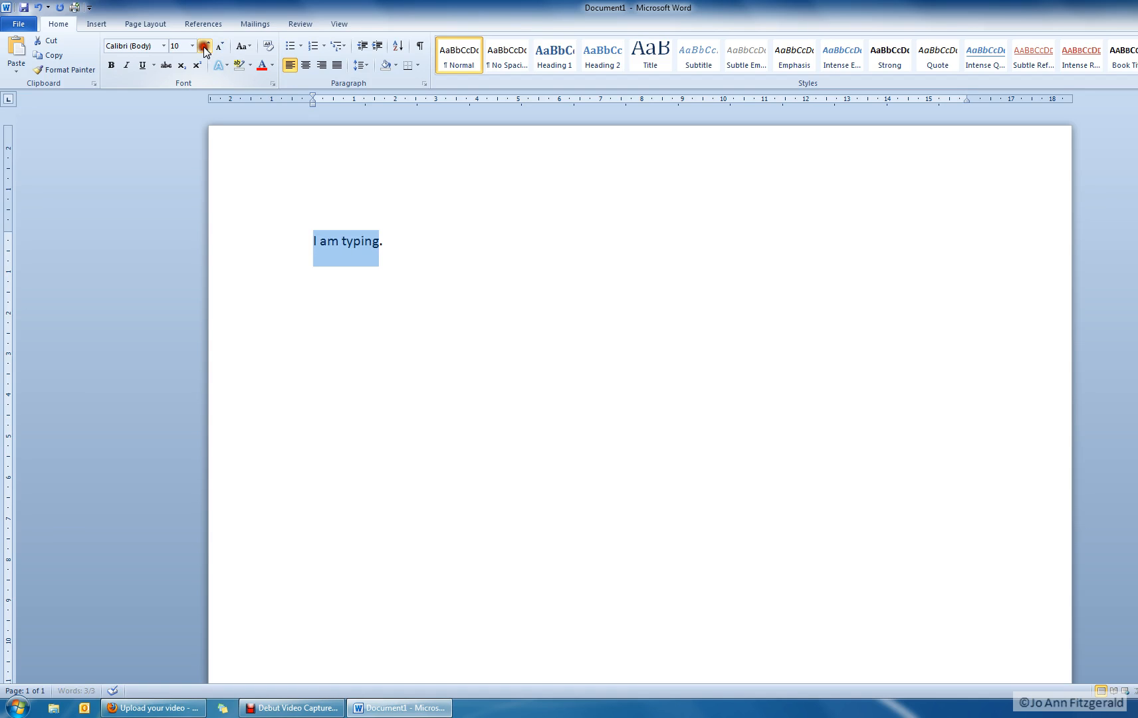
Make the selected words "I am typing" bold
click(111, 65)
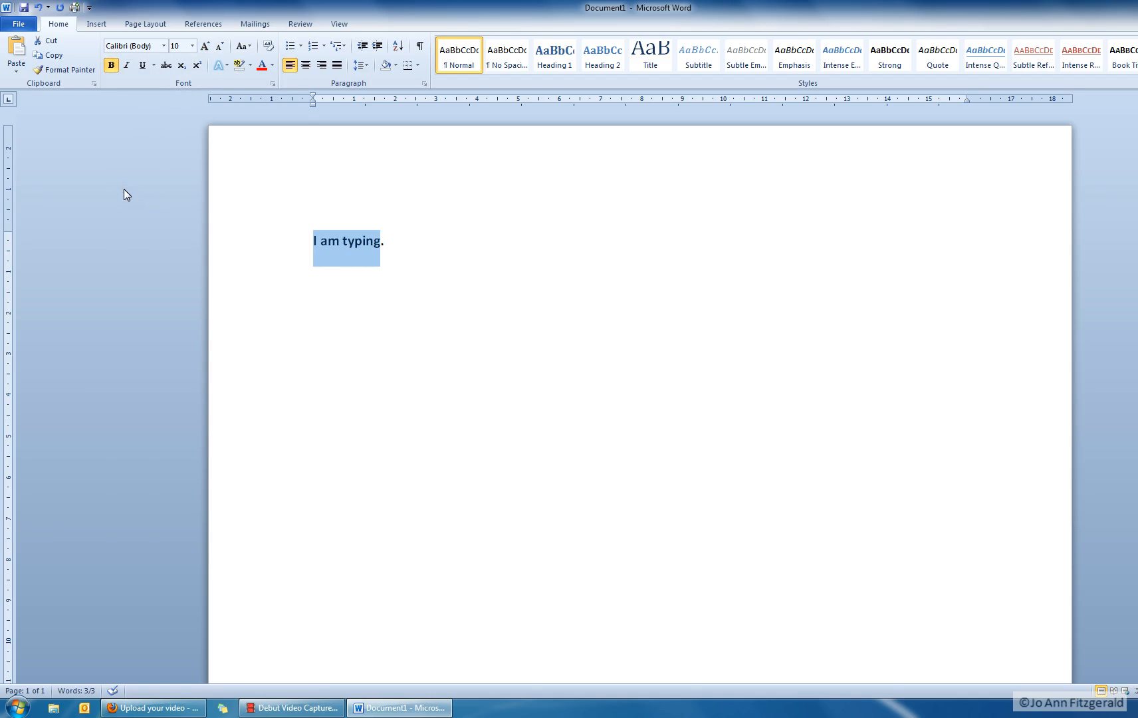
Remove the bold from the selected words "I am typing" and switch strikethrough on and off again
click(111, 65)
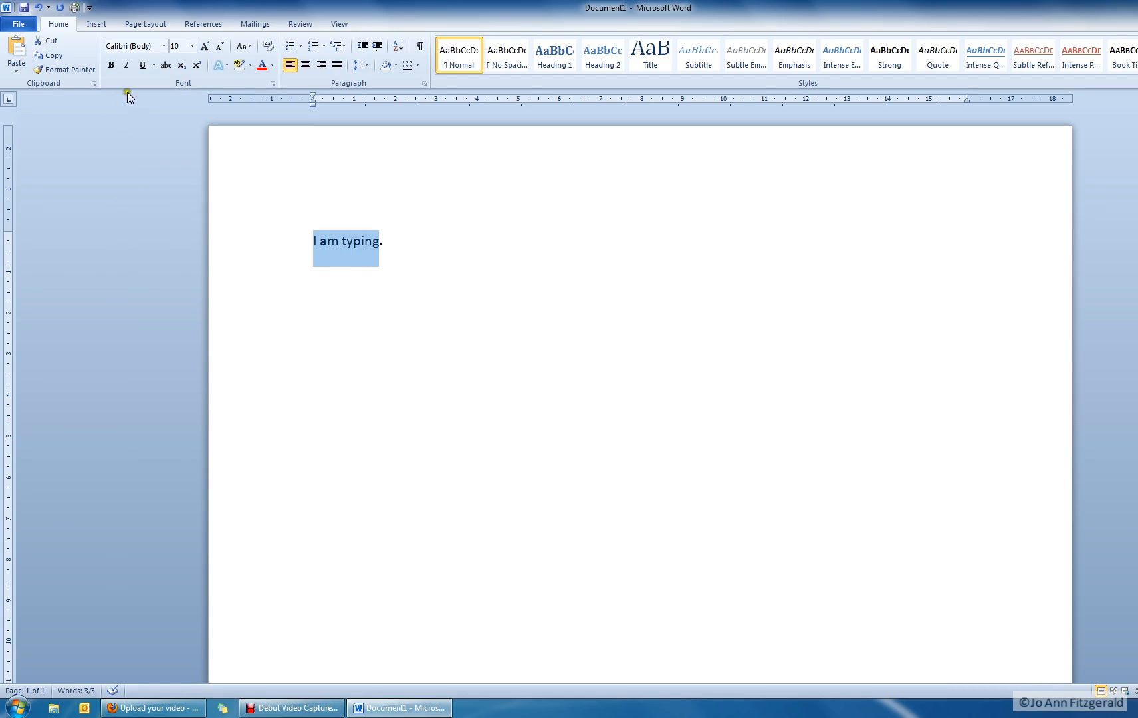
click(165, 67)
click(166, 67)
Colour the selected words "I am typing" dark olive green from the theme colours and deselect them
click(272, 66)
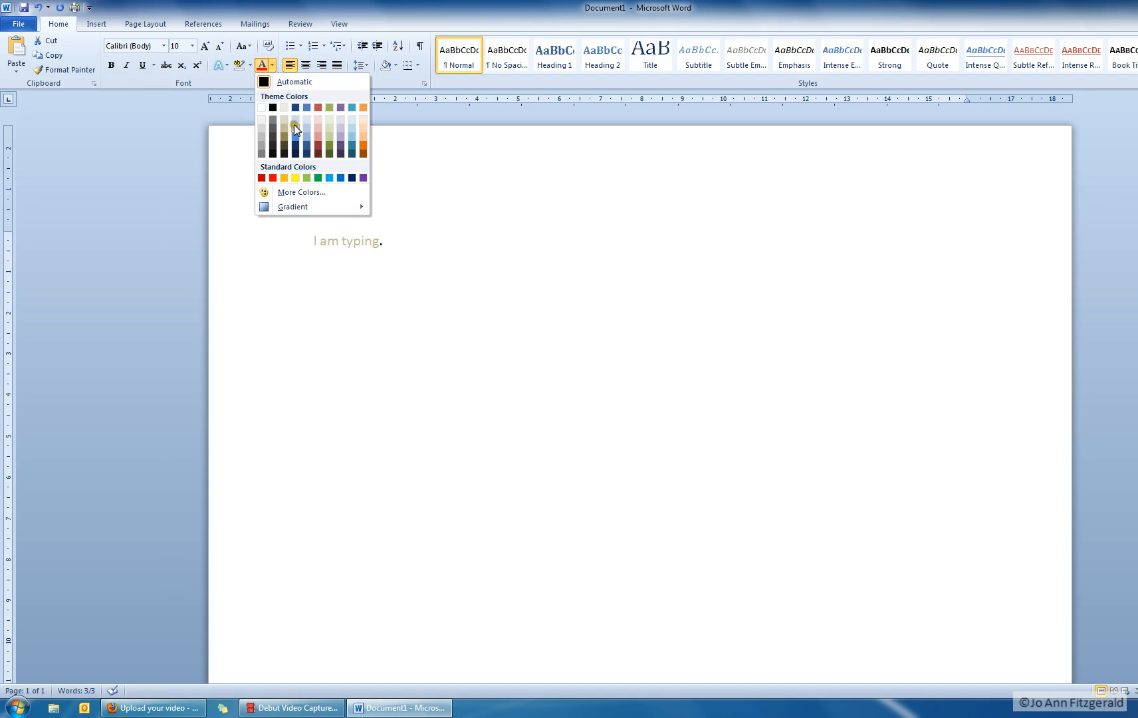
click(328, 143)
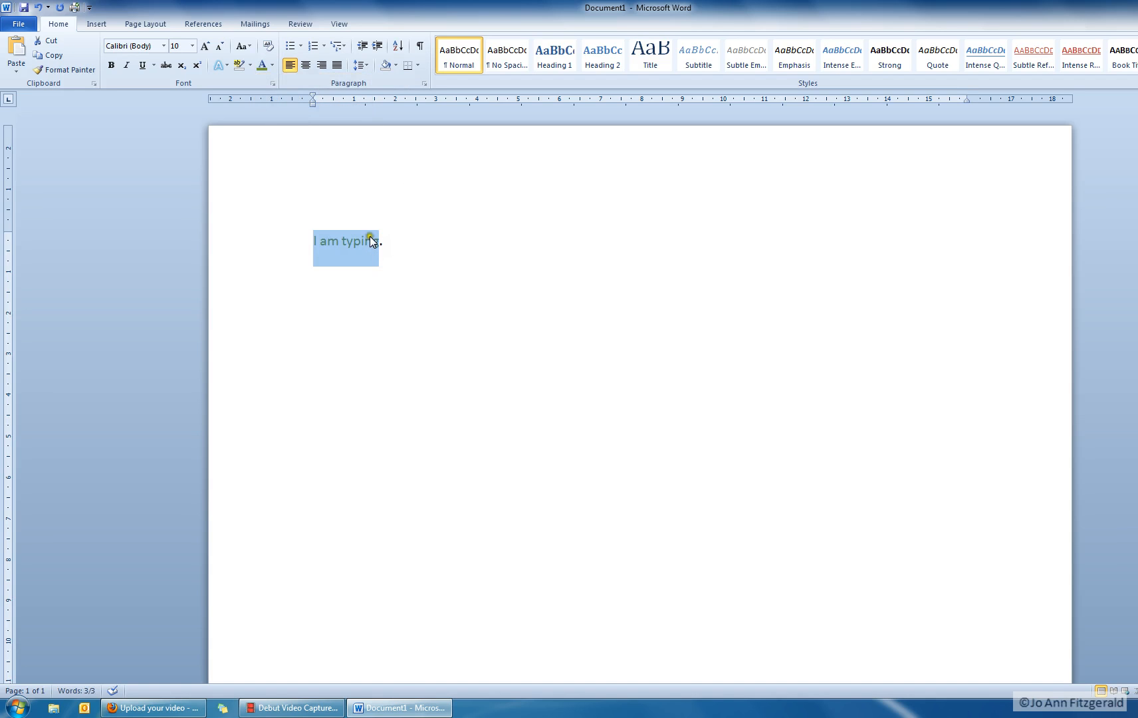
click(398, 251)
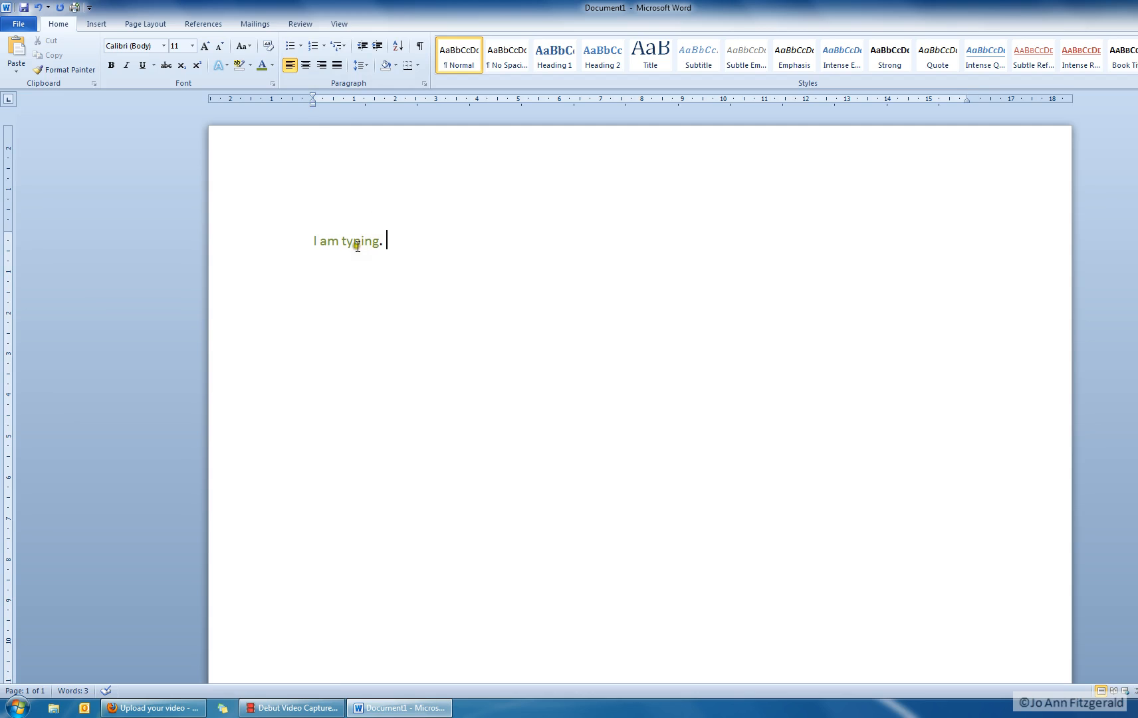
Centre the line "I am typing." and return it to left alignment
click(305, 66)
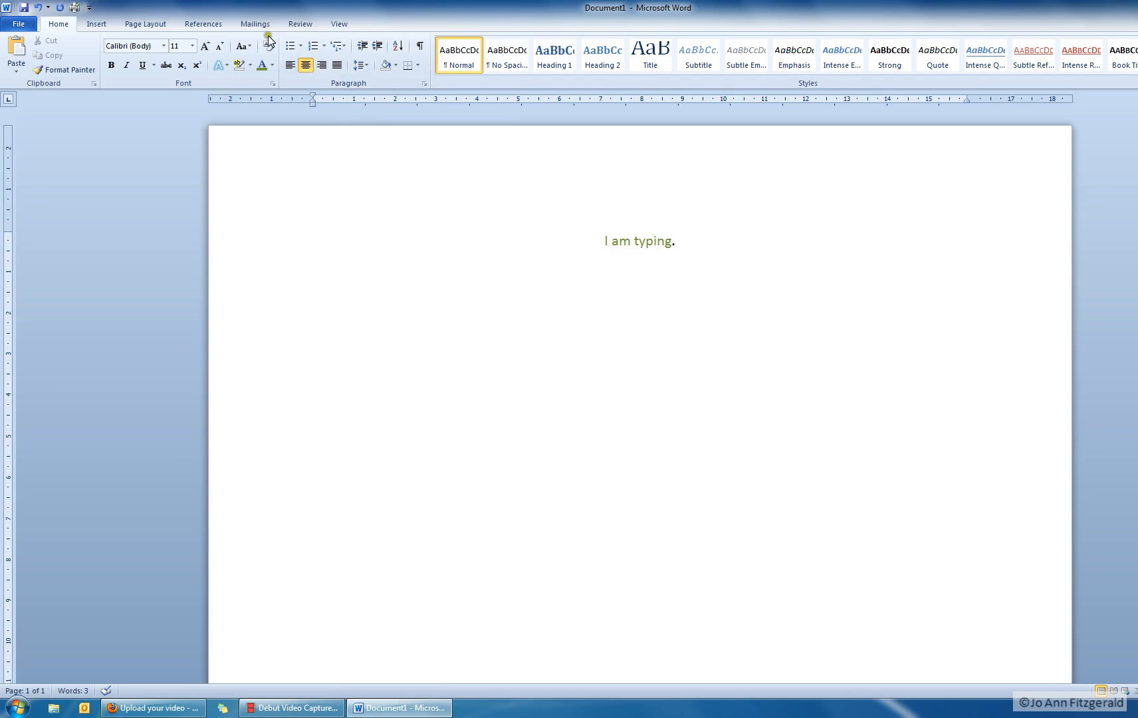
click(290, 65)
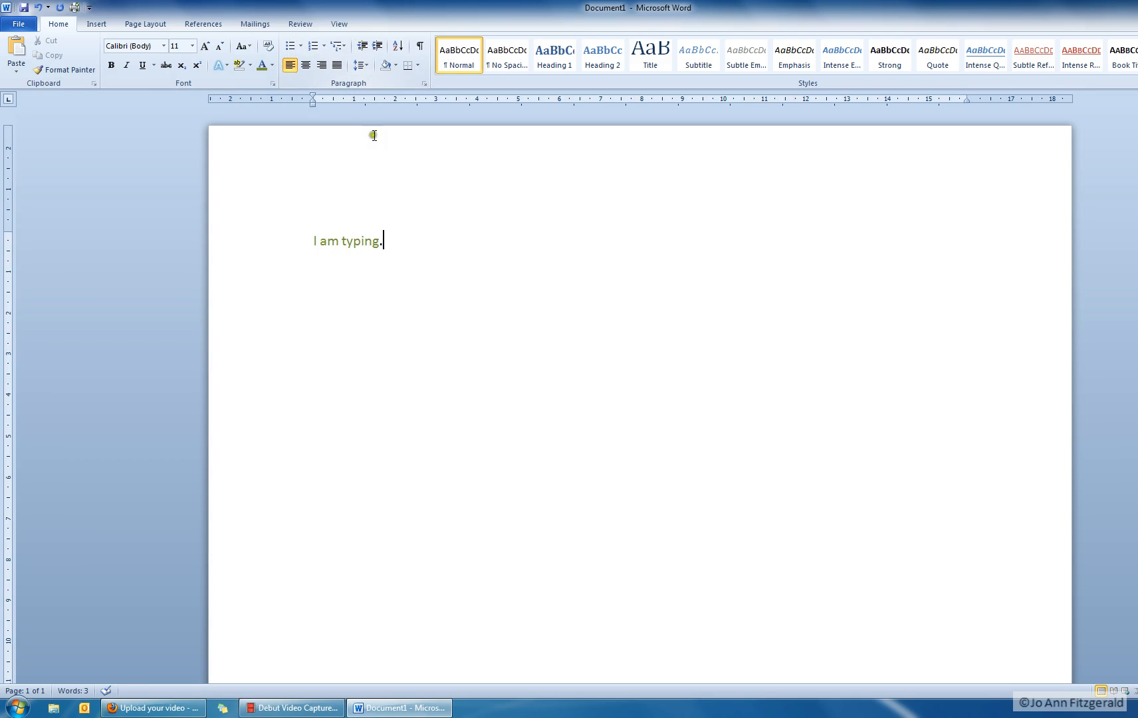
Indent the line "I am typing." by one level, undo and redo the indent, and decrease it back to the margin
click(313, 241)
click(377, 45)
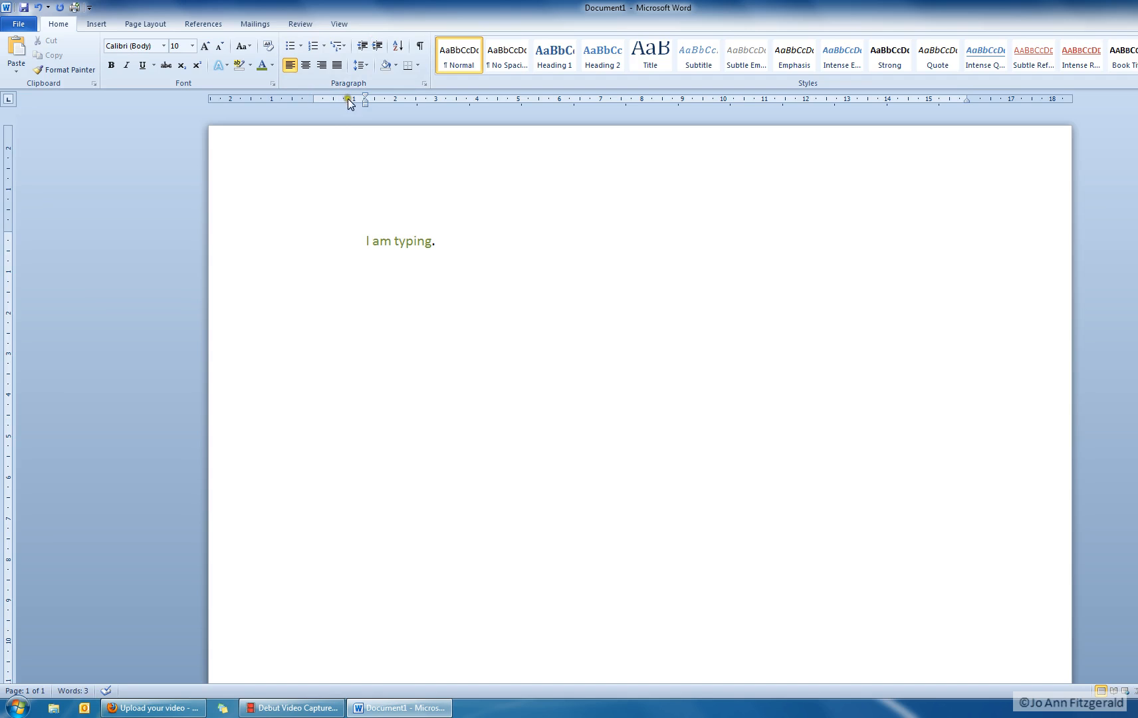
click(38, 7)
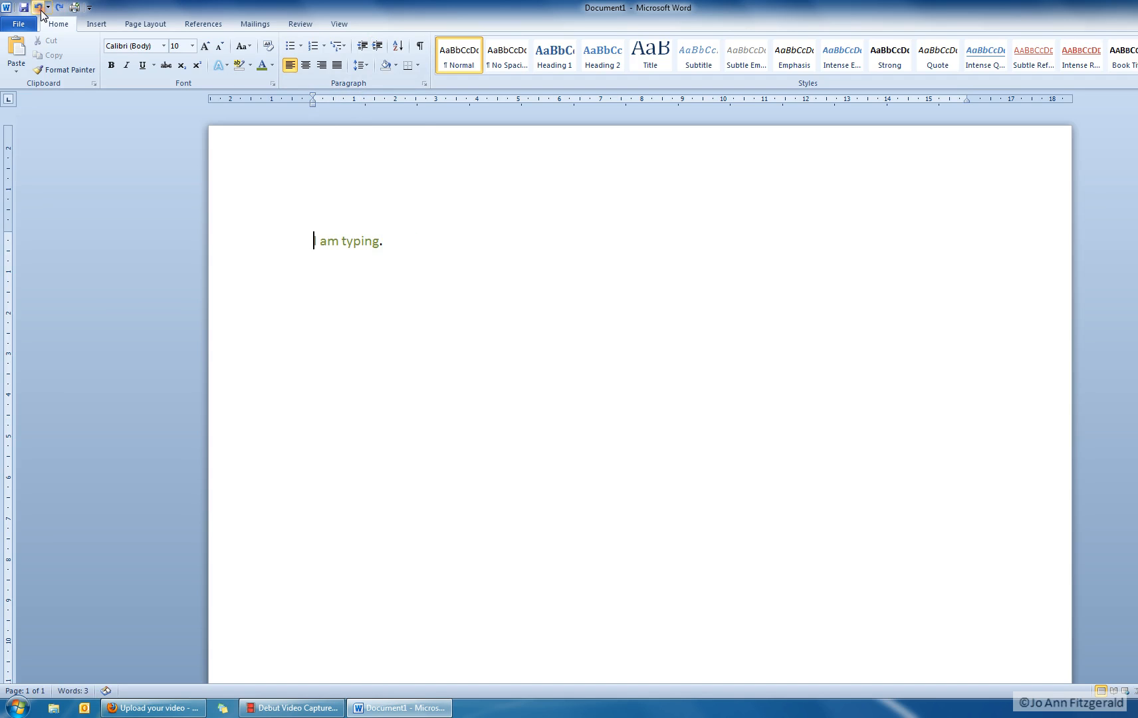
click(58, 8)
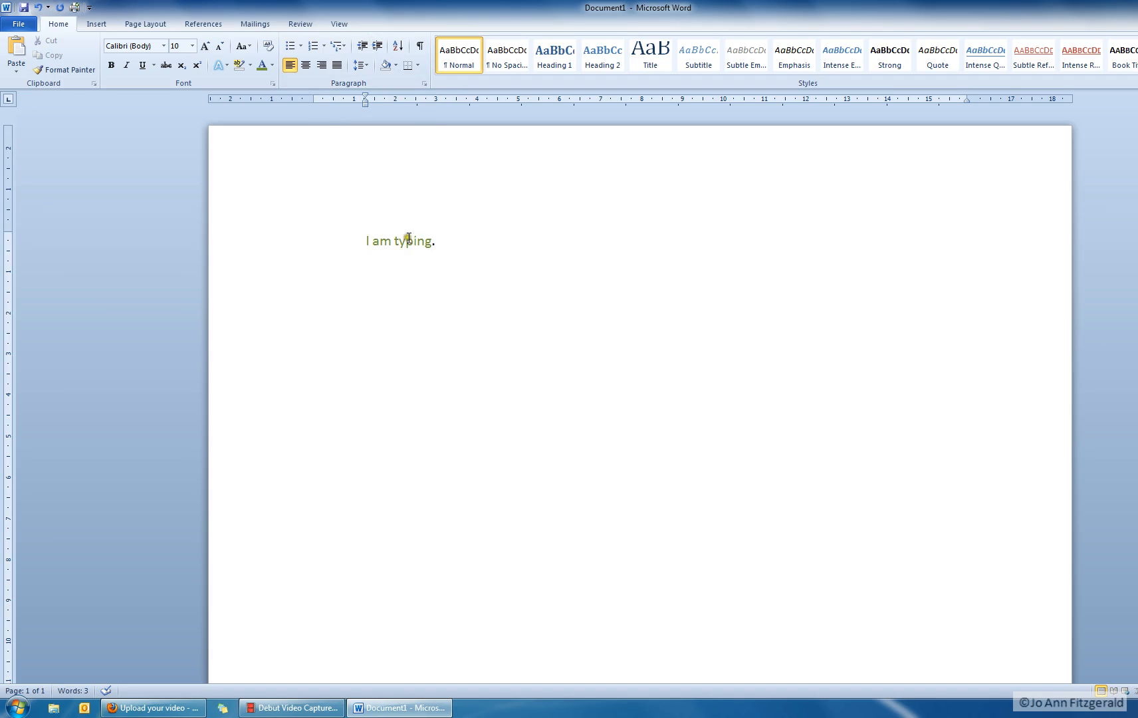
click(364, 51)
Add several lines of random filler letters directly after "I am typing." to build a multi-line paragraph
click(416, 241)
text(hakhkjashdjahsdkj)
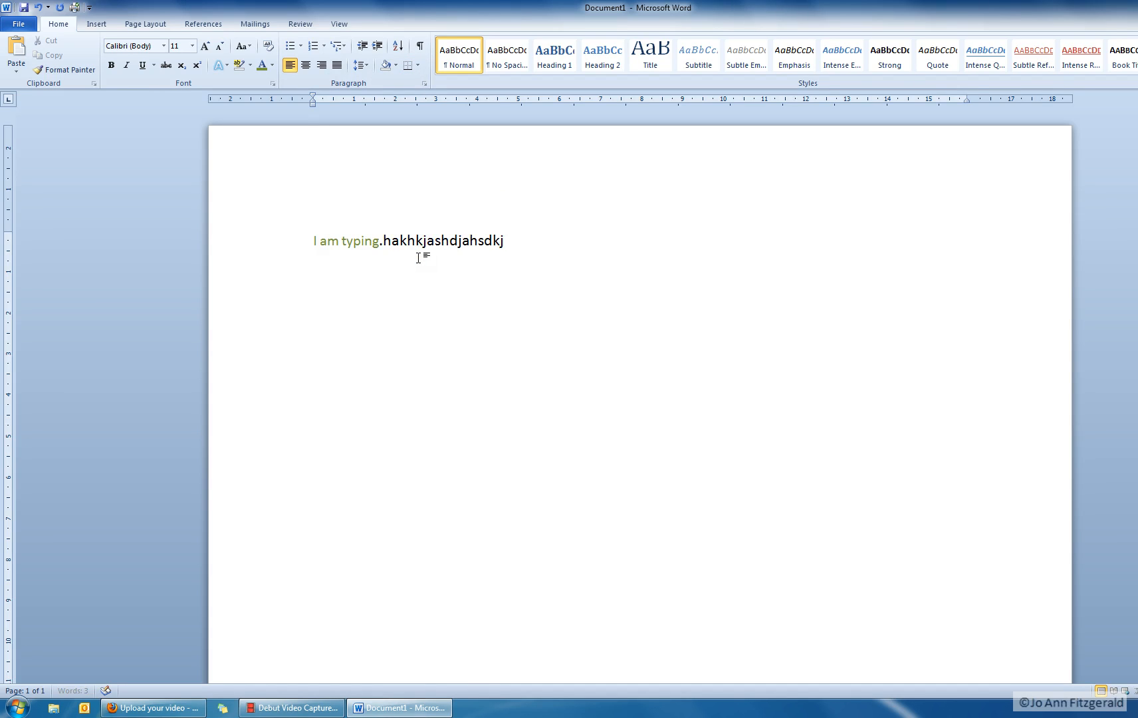
text(shdfjhdfjkhdsfjhasdfkhasdfkjsdkjfhskd)
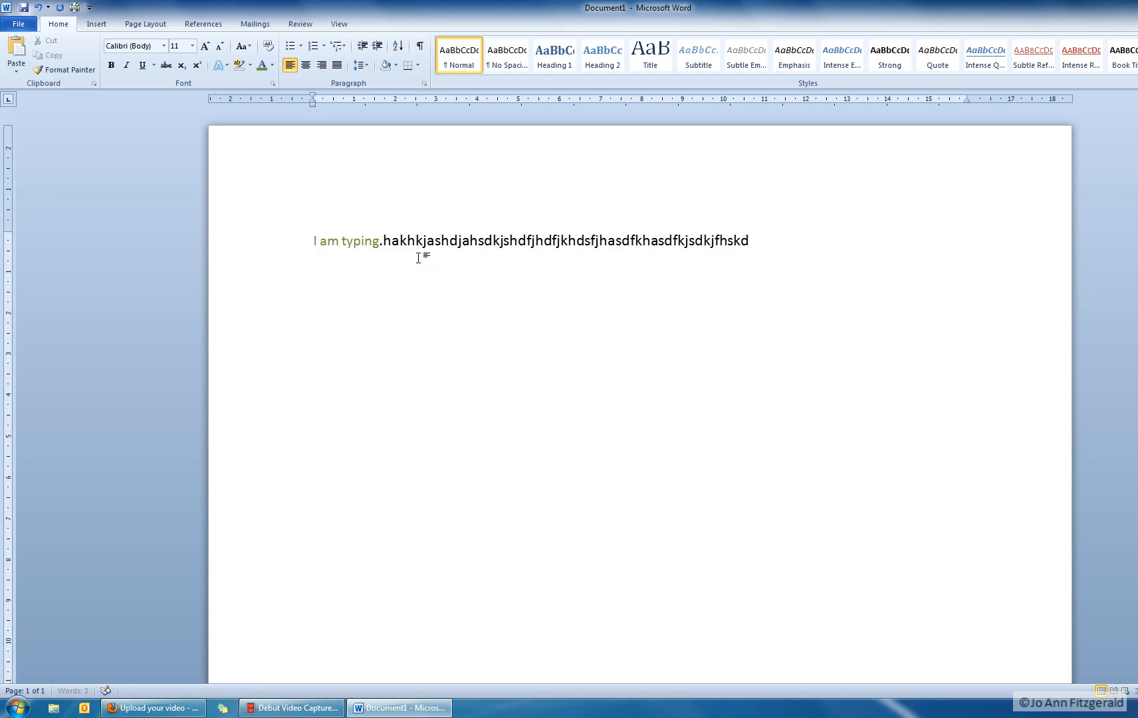
text(fhskdfhskadjfhksadfhksdhfksdhfksjhdf)
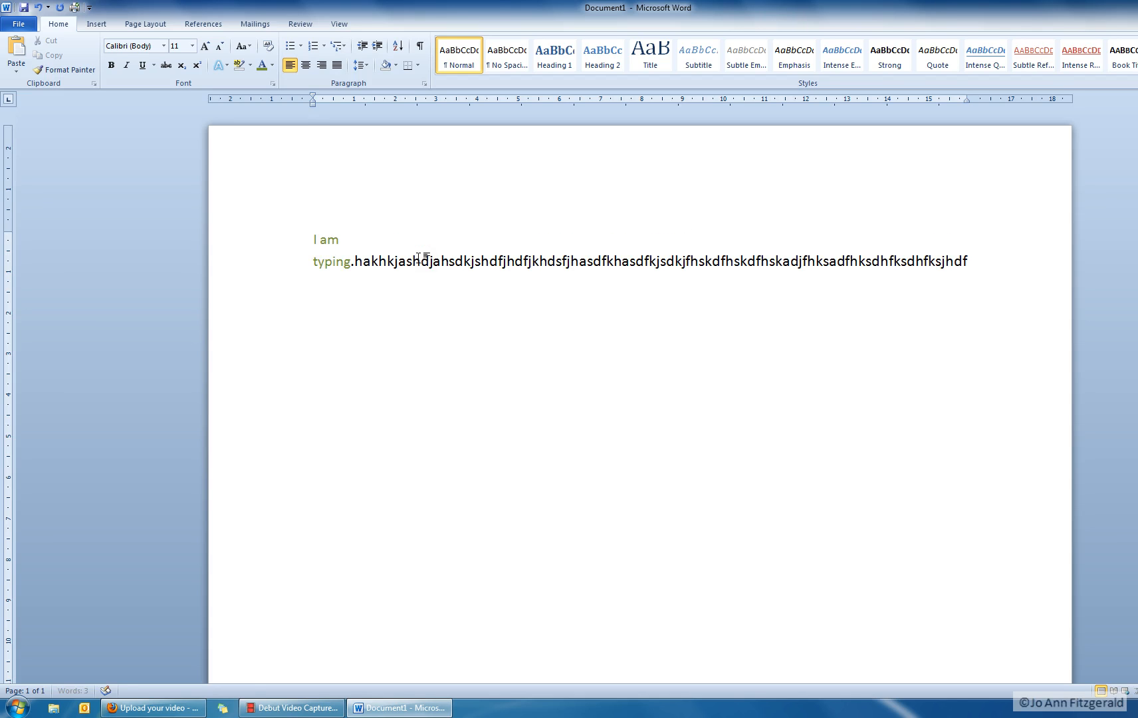
text(ksjdksadhfksdhfkjd)
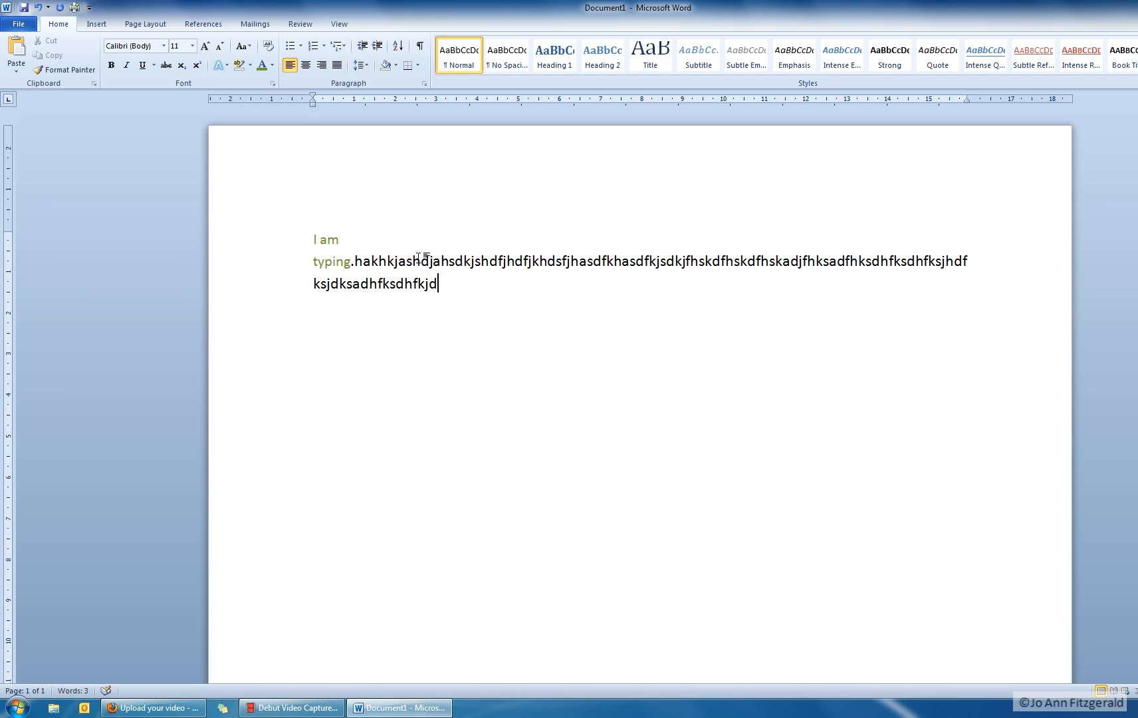
text( hsdkfjhkasdfhksjdhfksadfhksadfhksadjh)
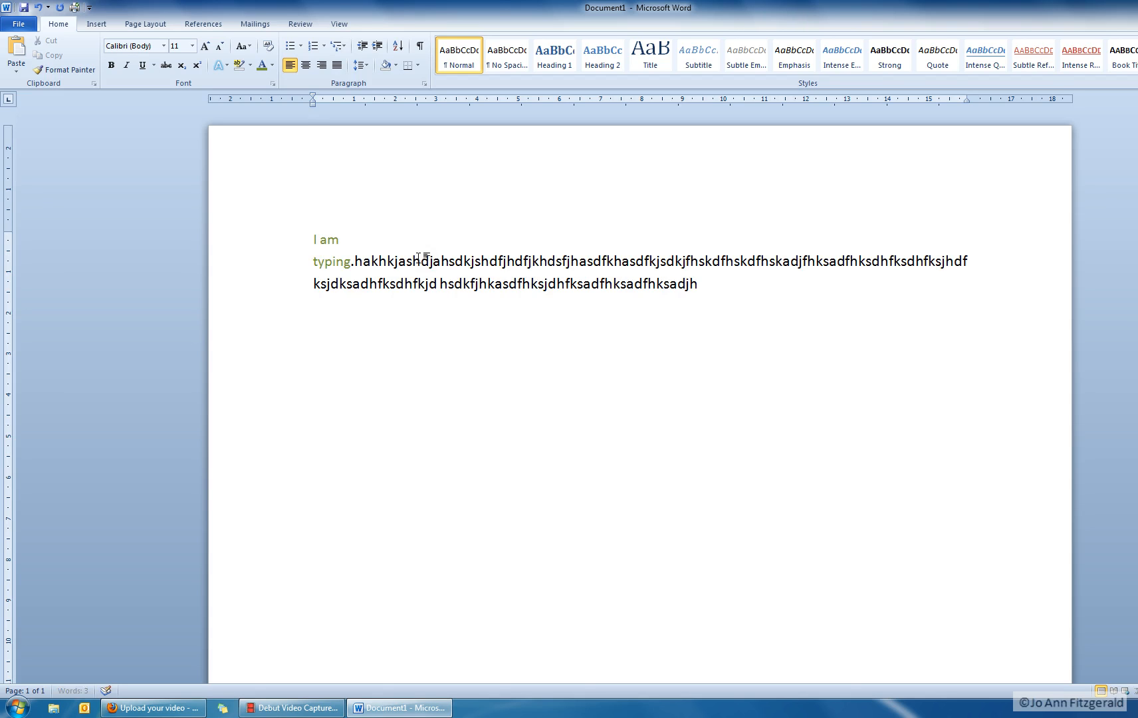
text(fkasdjfhkasdjhfkasdhfkasjdhfksadhfkasd)
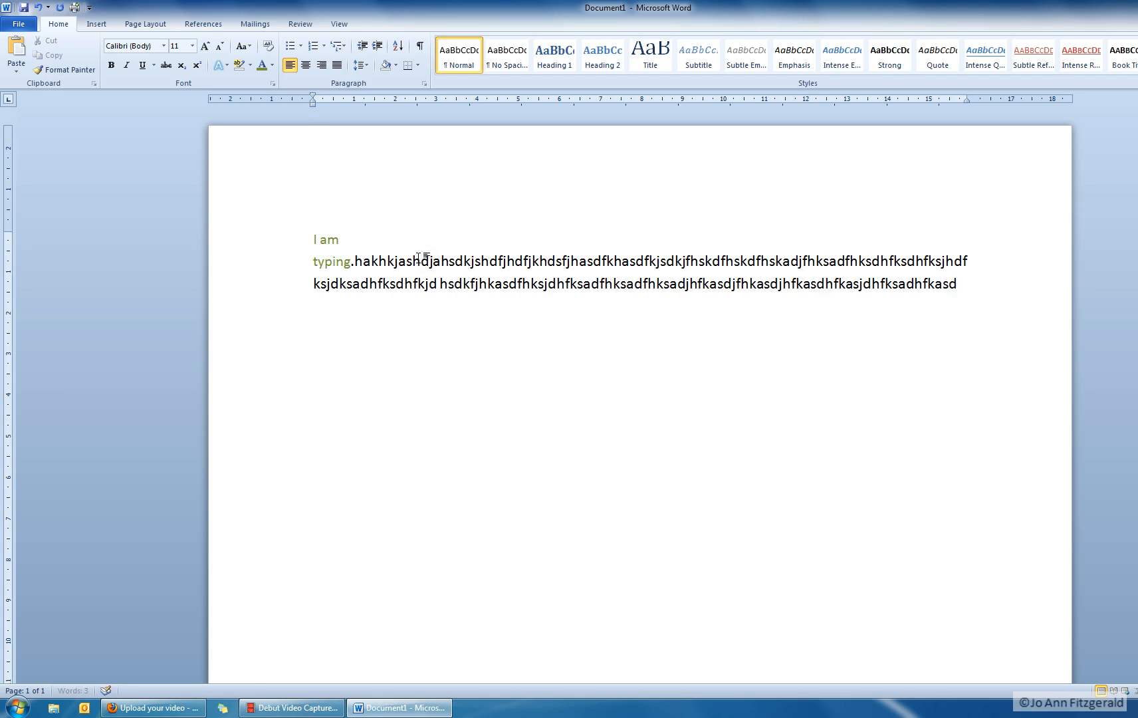
text(hfkshd  jsdhfkshdf s)
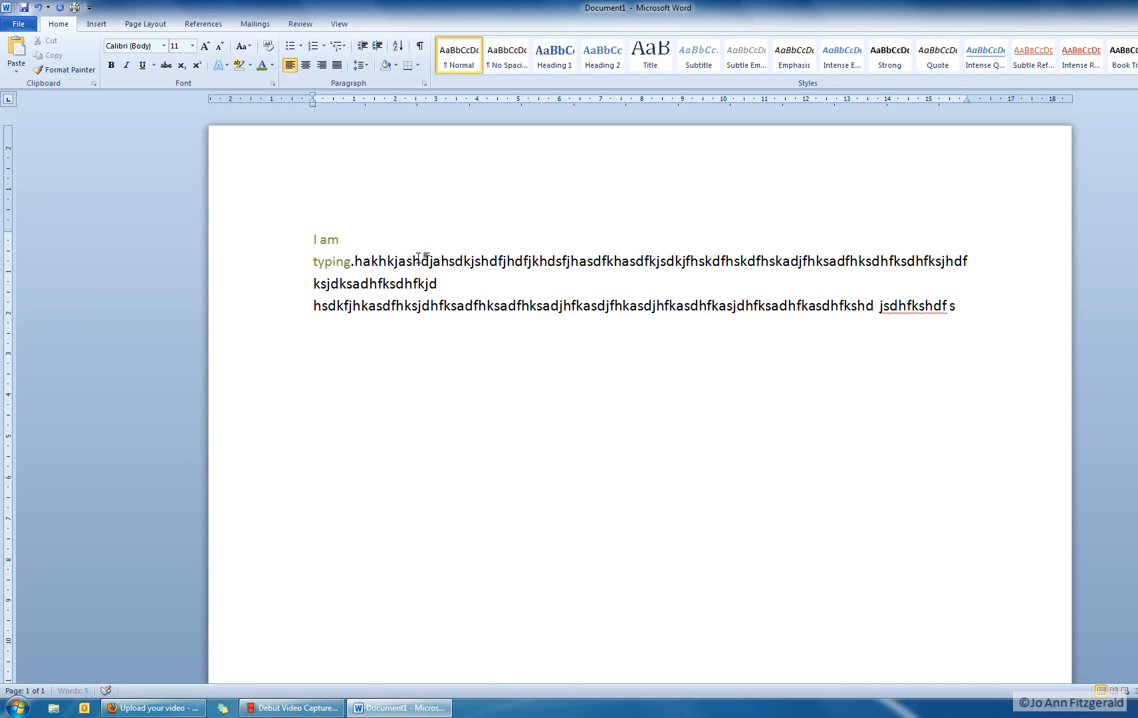
text(dhfkhsadf sdfhksjdfhksjdhf sad)
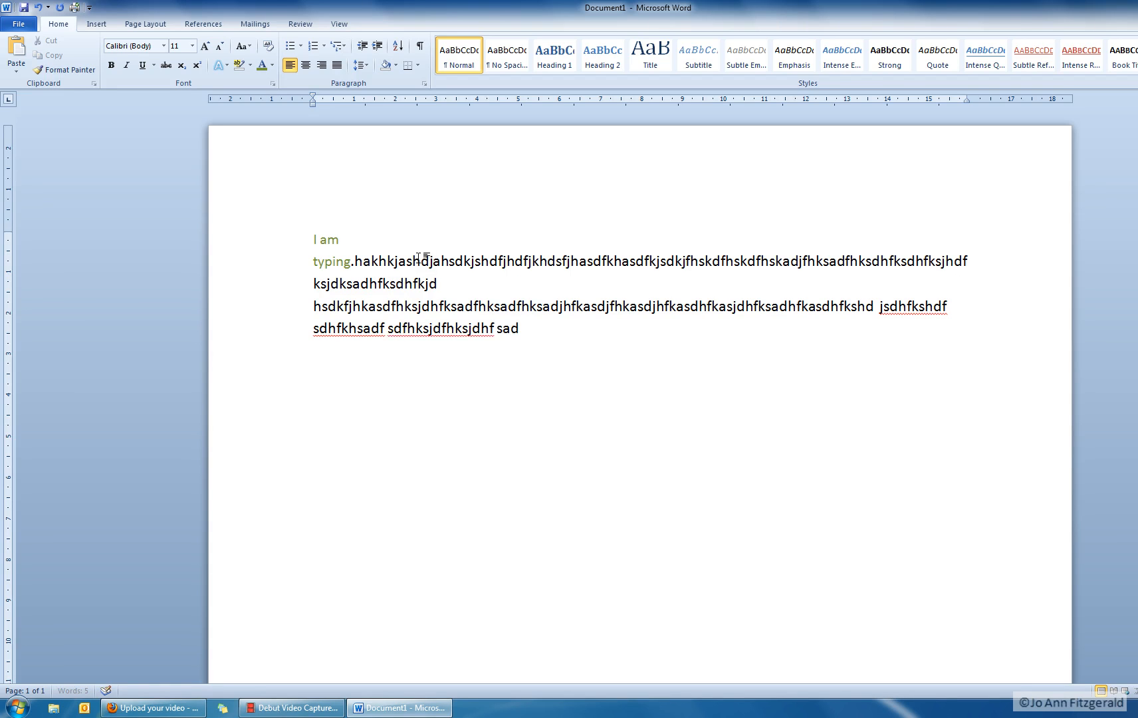
text(fhksdhfj sahdfkjhsdfhskdfjh)
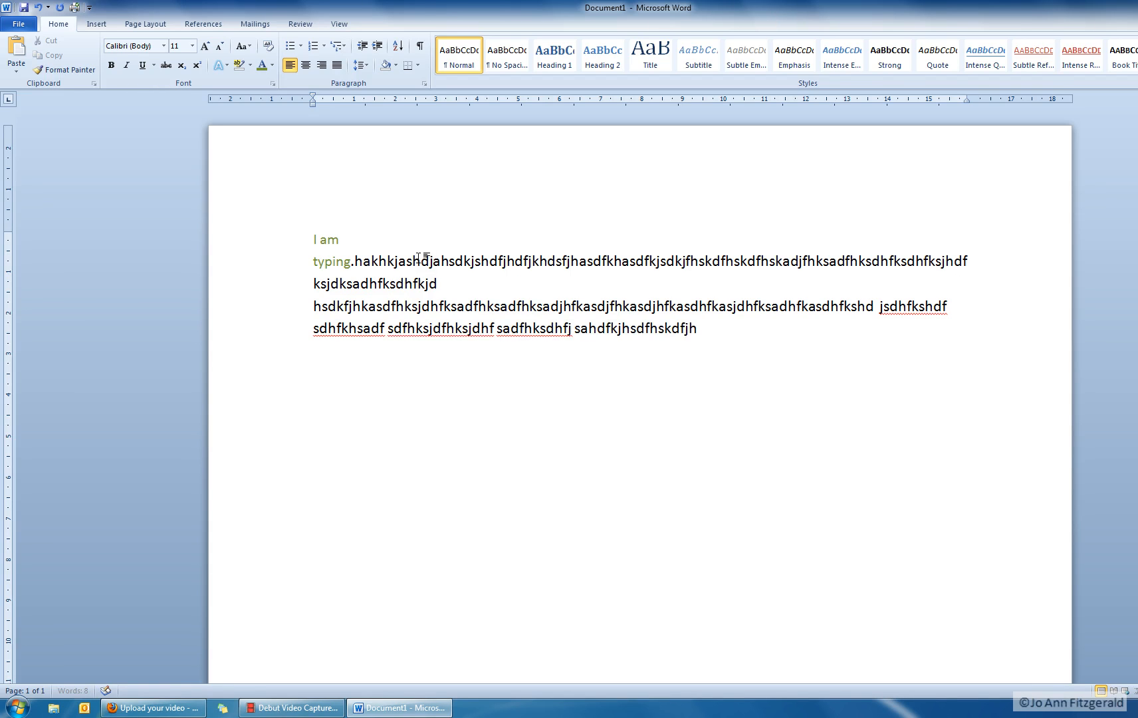
text(skdfhksdfh sdfhkshdfjs df)
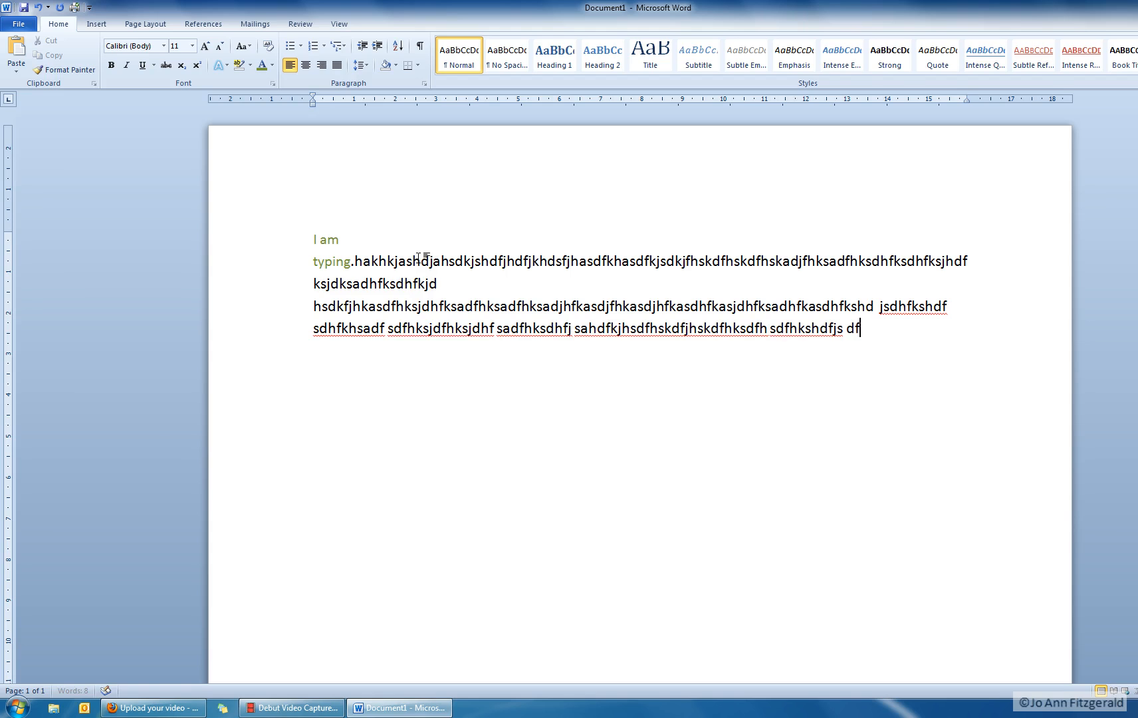
text(khsdfhksadfjh asjhasdfkhsd)
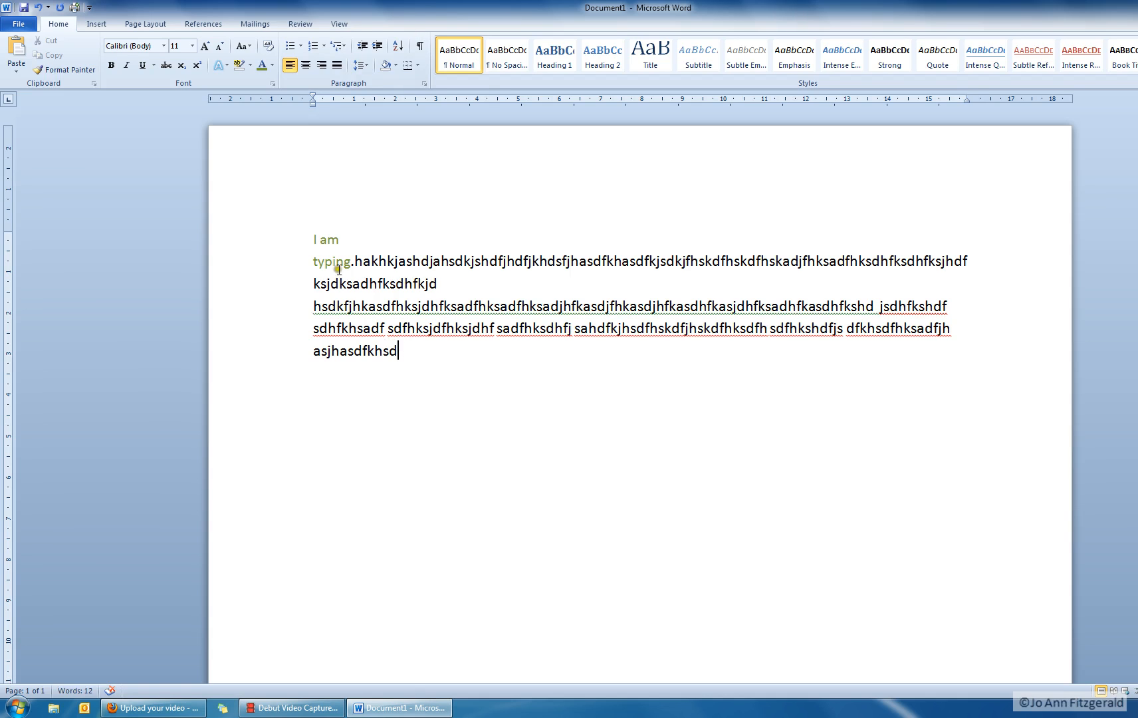
Set the whole paragraph's spacing after to 0 and its line spacing to Single, and deselect the text
click(312, 233)
drag(313, 233, 446, 359)
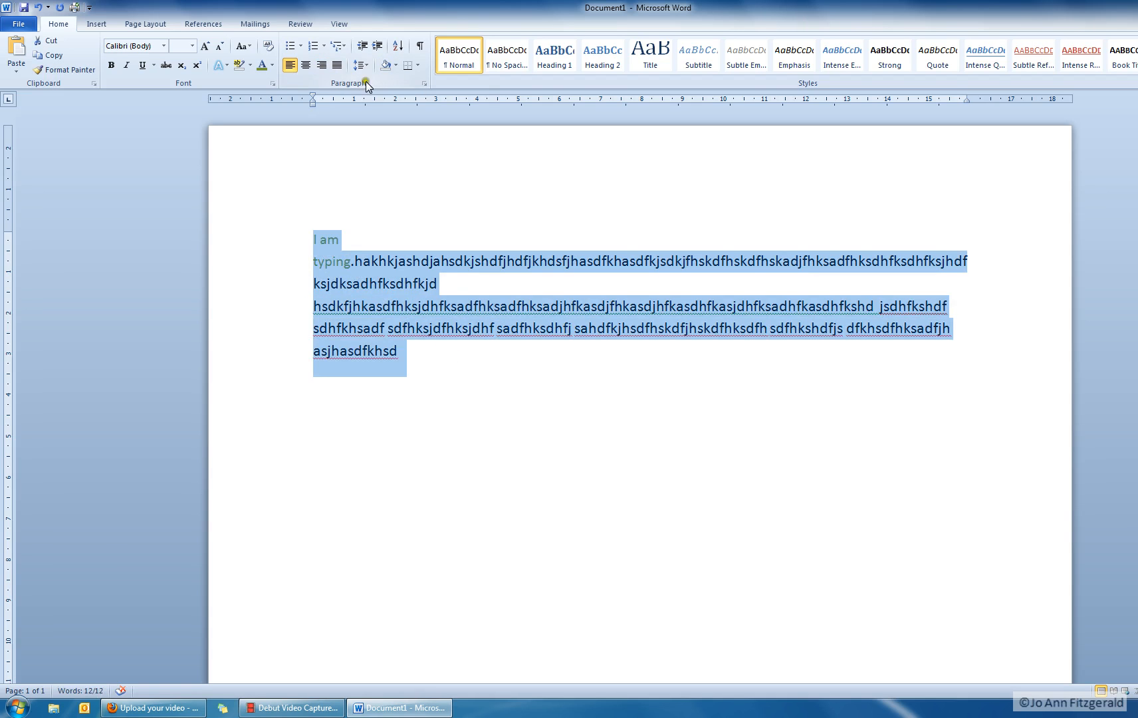
click(424, 84)
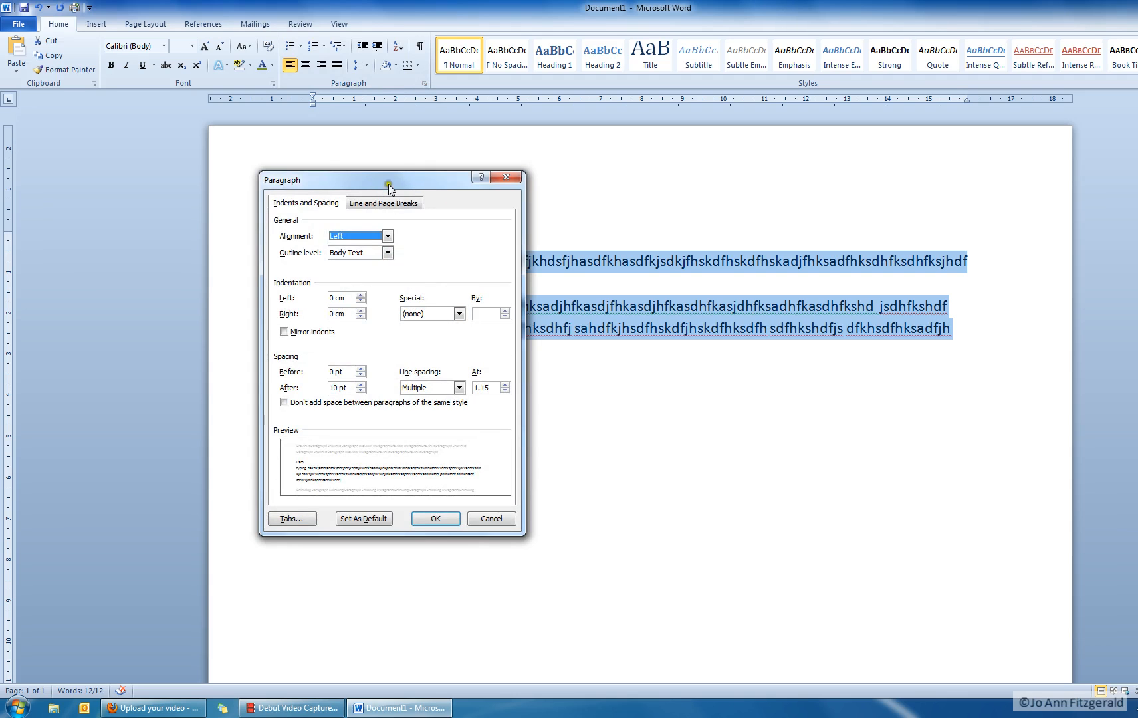
click(348, 387)
text(0)
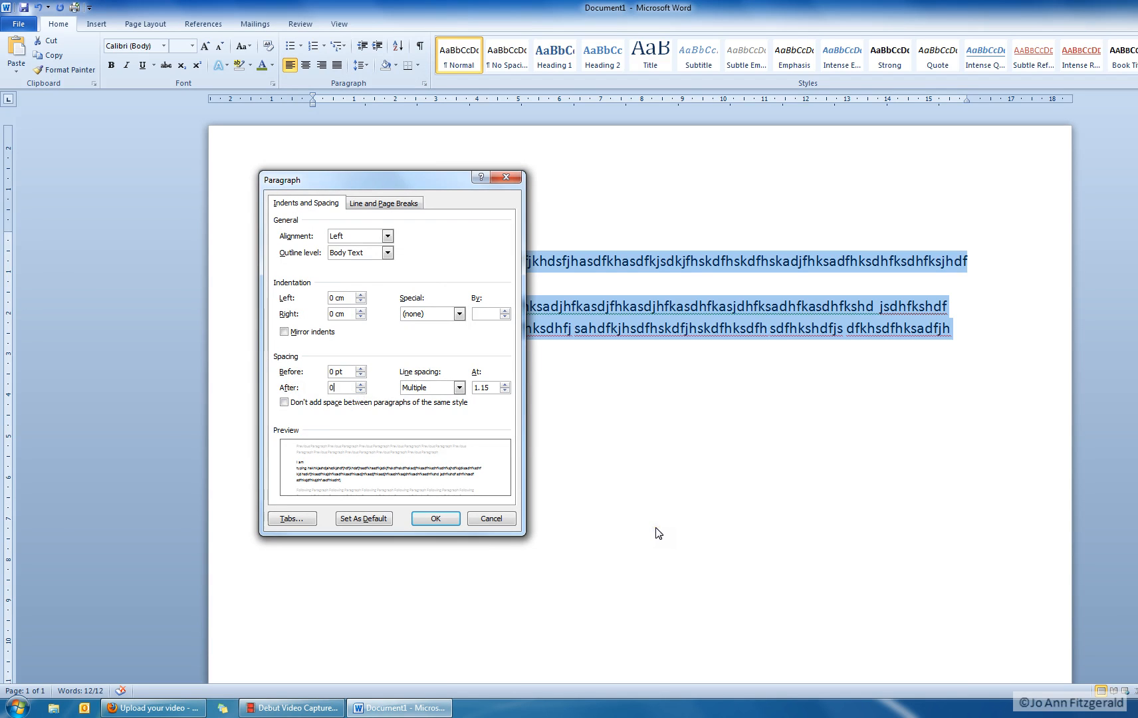
click(406, 387)
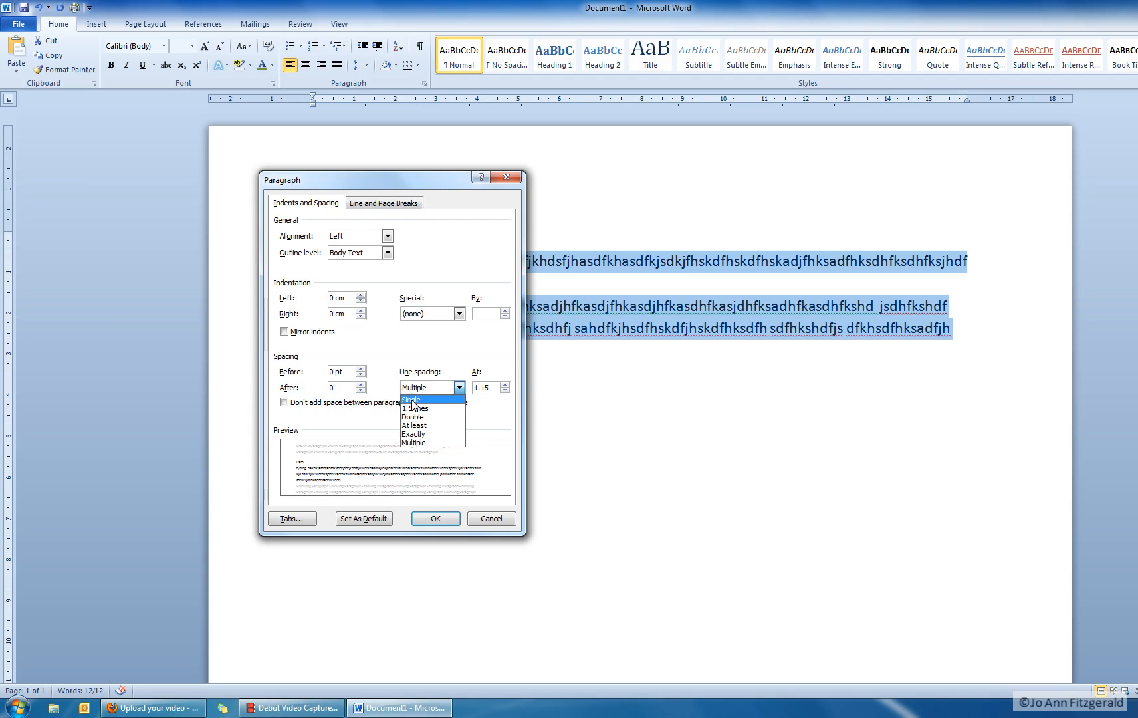
click(412, 400)
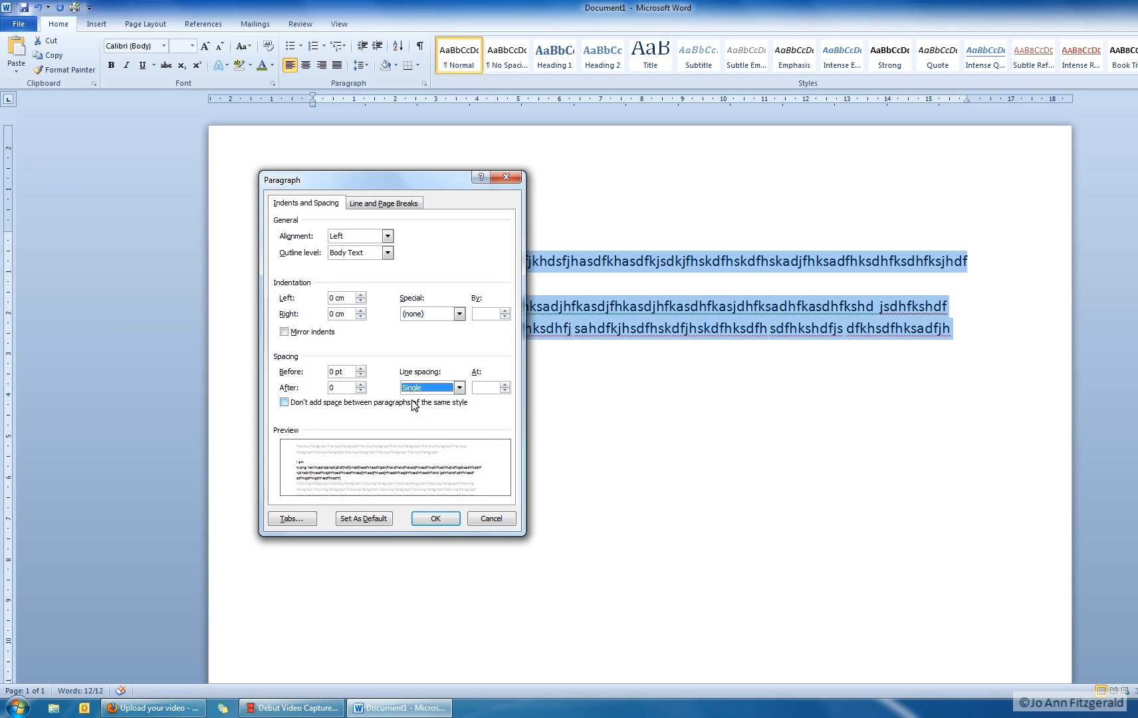
click(435, 518)
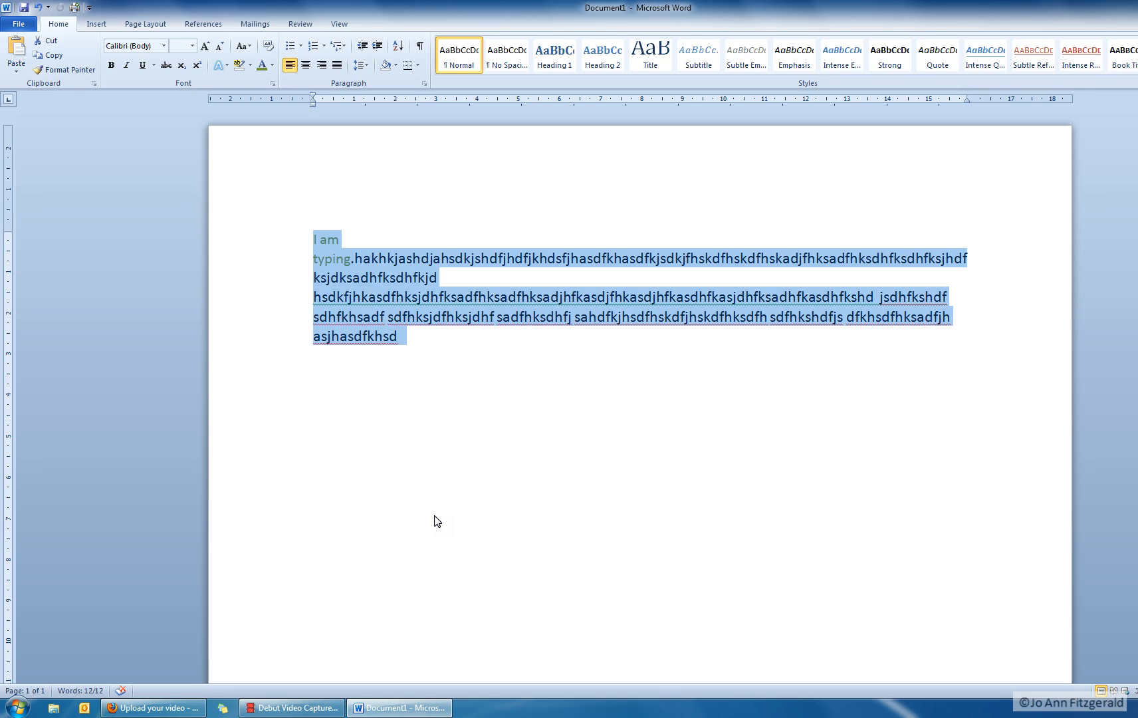
click(479, 355)
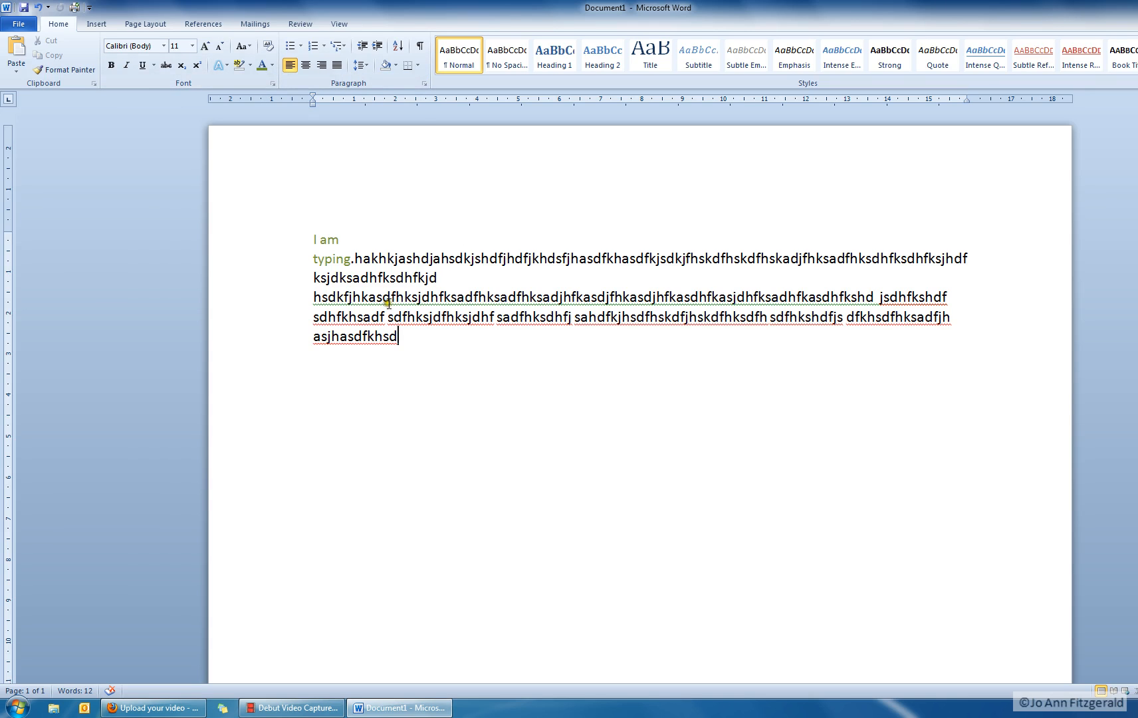
Insert a new first line reading "Headline" above the paragraph and apply the Intense Quote style to it
click(309, 232)
key(Return)
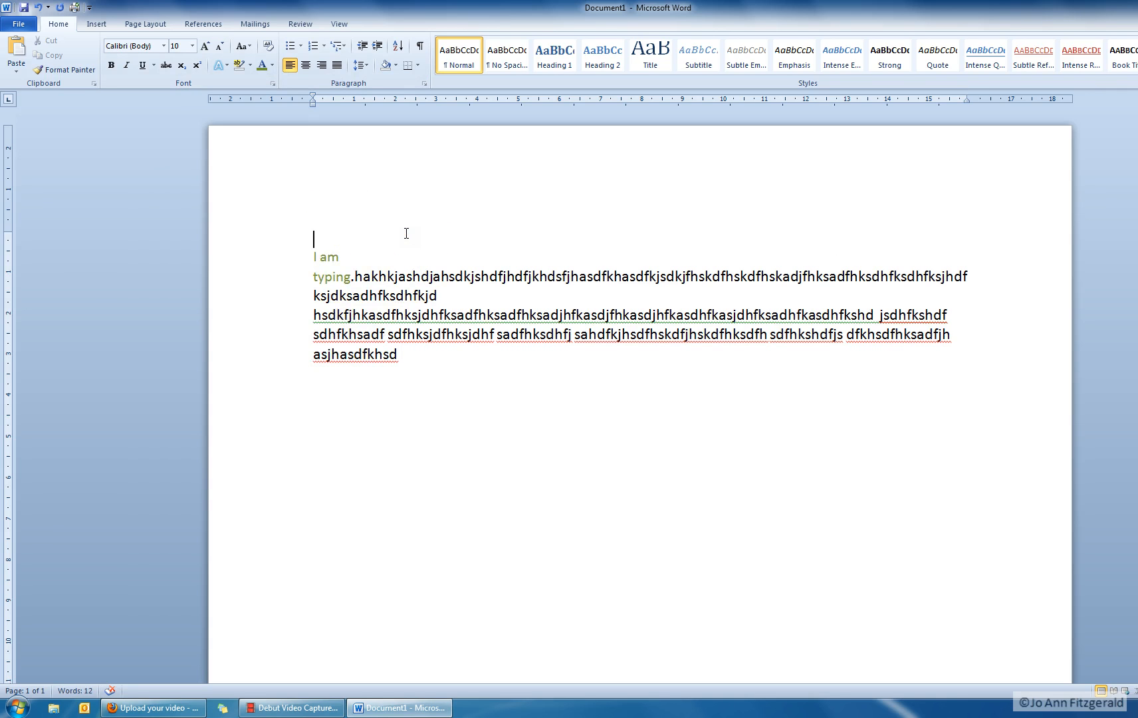
text(Headline.)
key(BackSpace)
drag(371, 237, 296, 243)
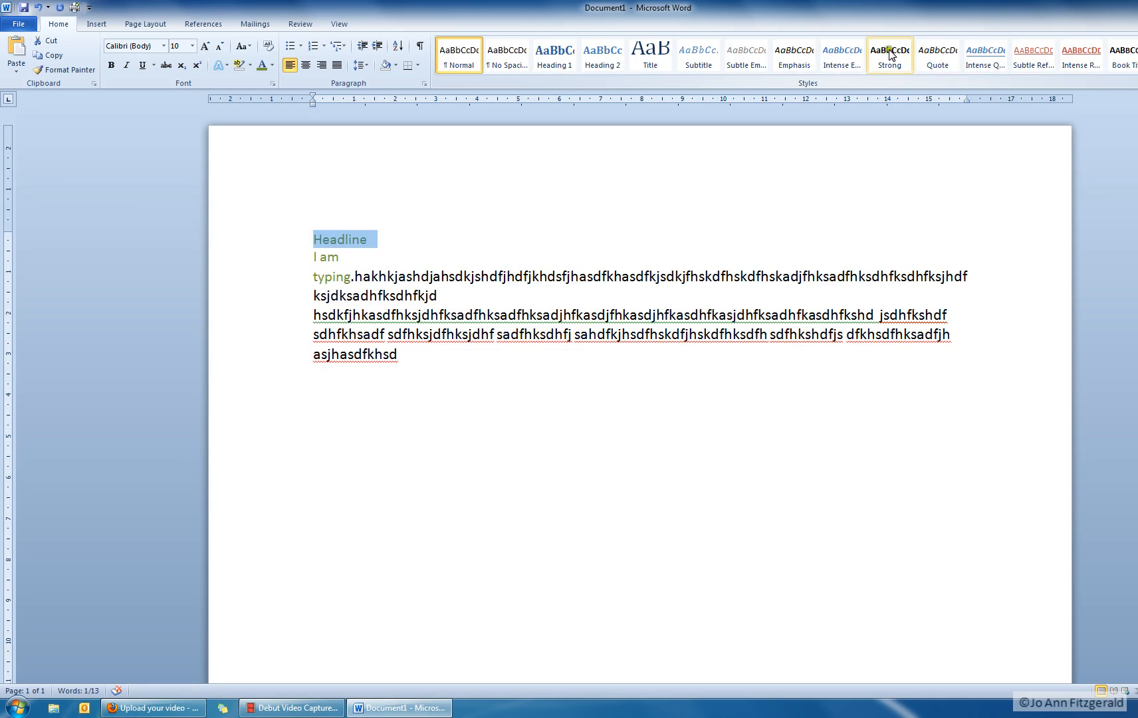
click(986, 57)
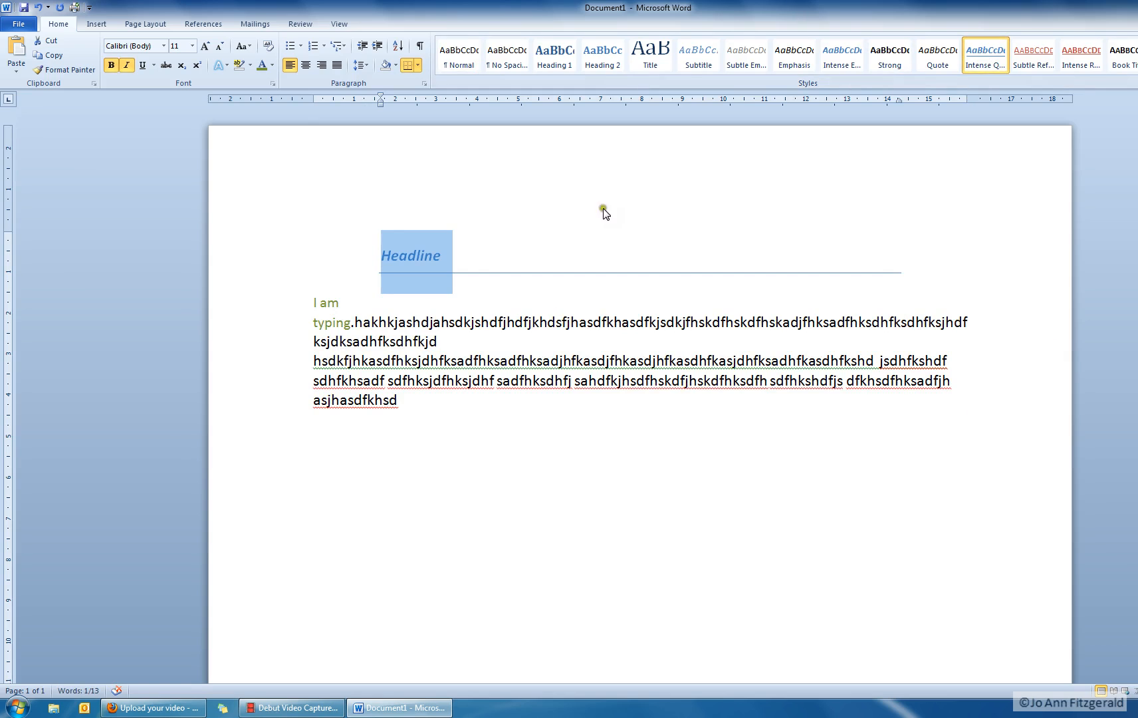
Add a new line reading "Central processing unit" below the paragraph and apply the Intense Quote style to it
click(466, 516)
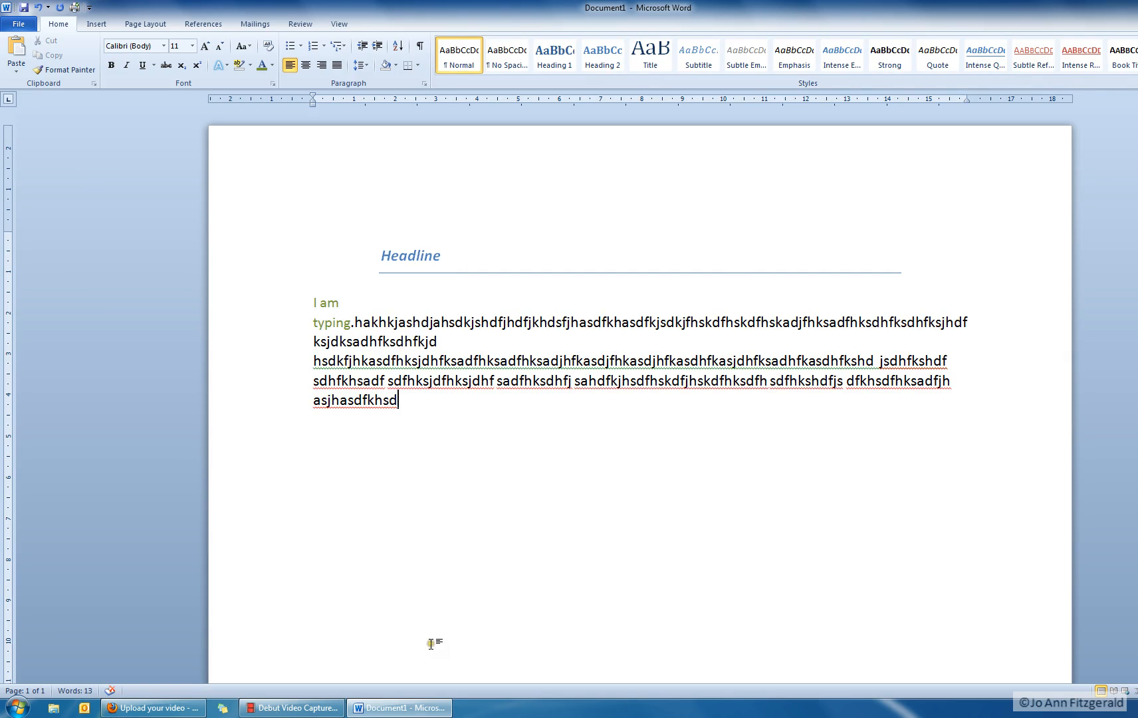
key(Return)
text(Central pro)
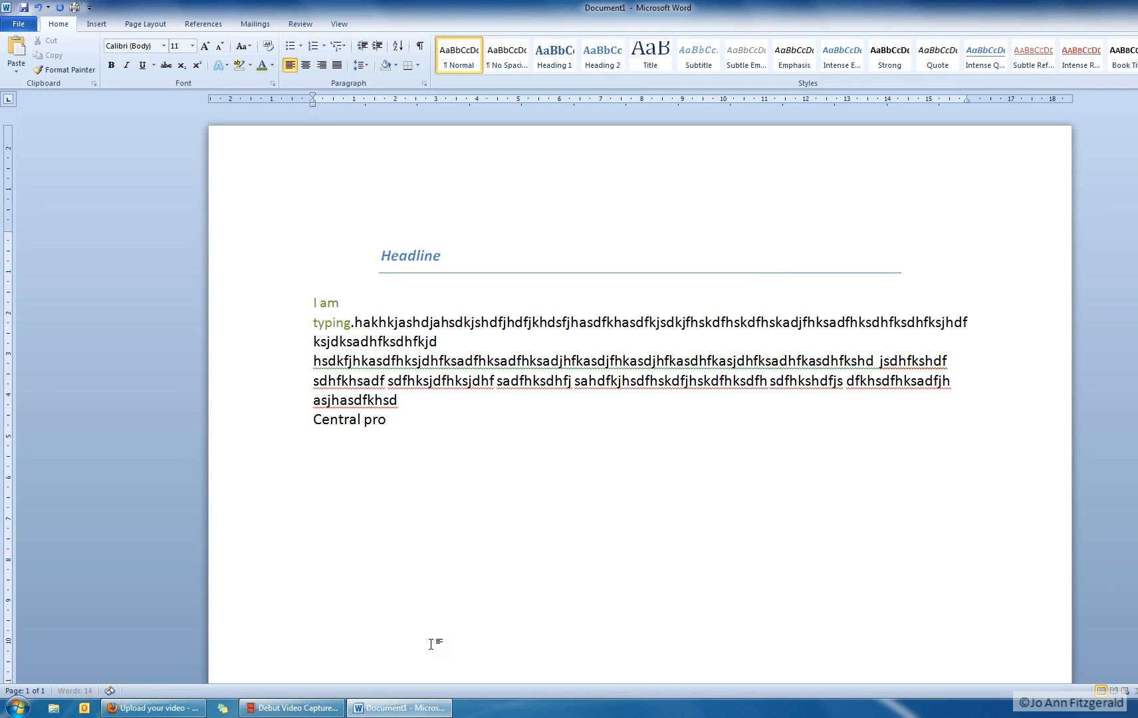
text(cessing unit)
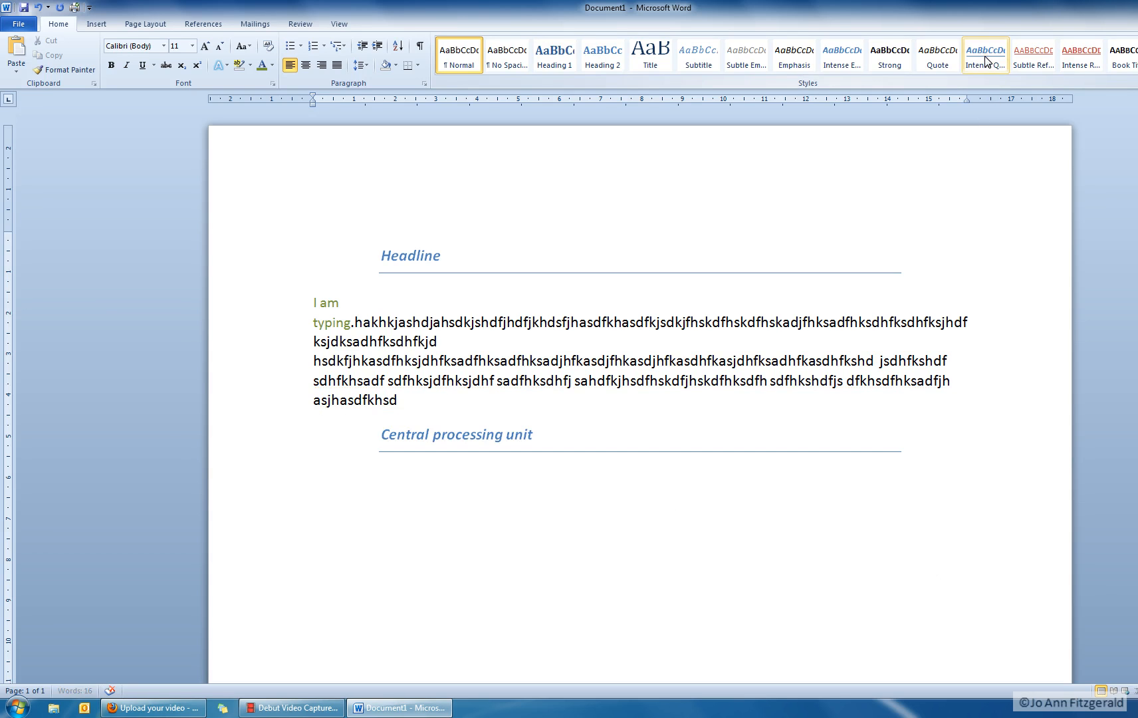
click(1004, 63)
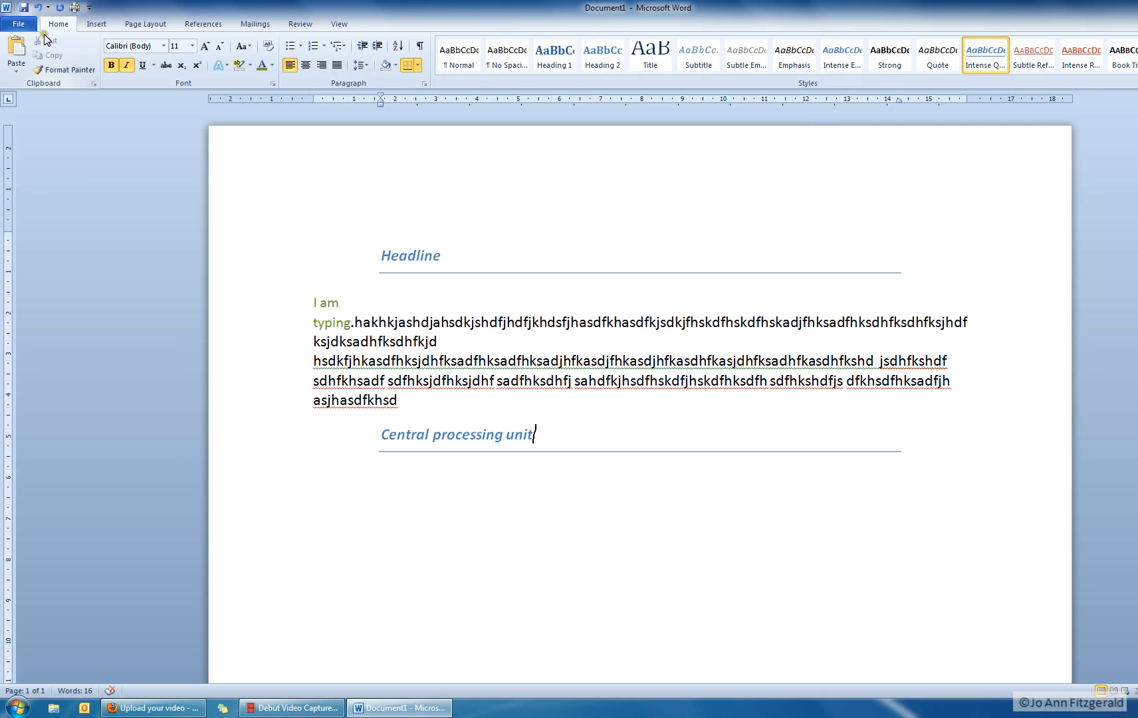
Add a new blank line in the Normal style below the "Central processing unit" heading
click(94, 25)
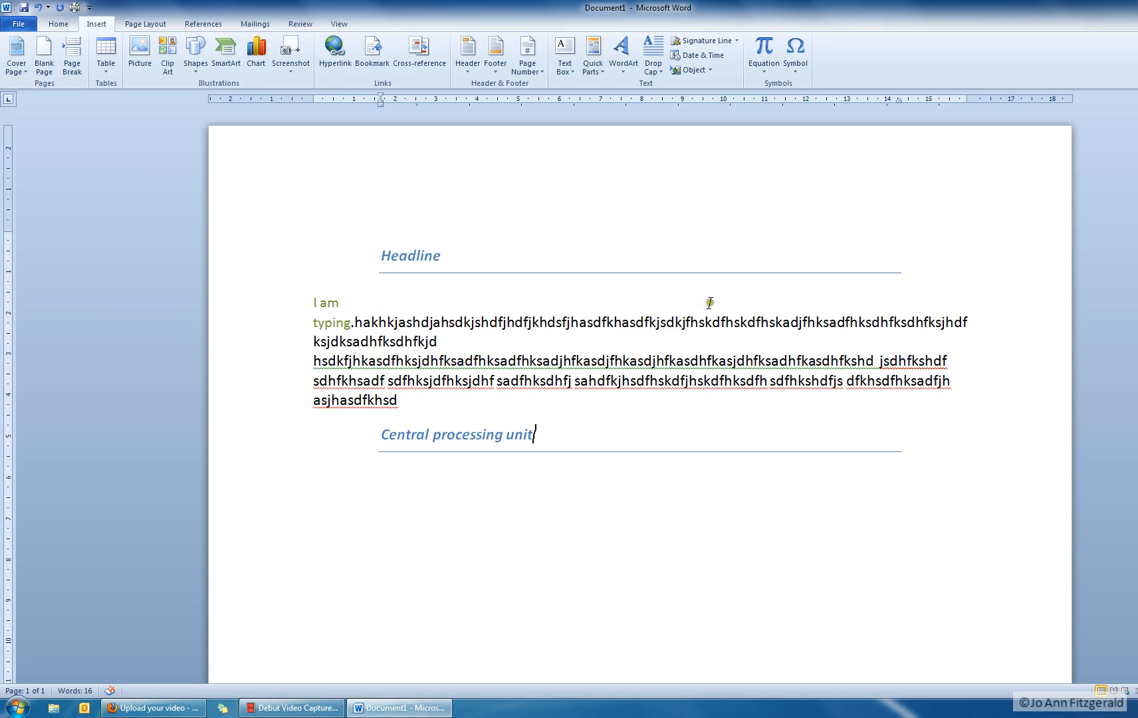
click(527, 558)
click(970, 437)
key(Return)
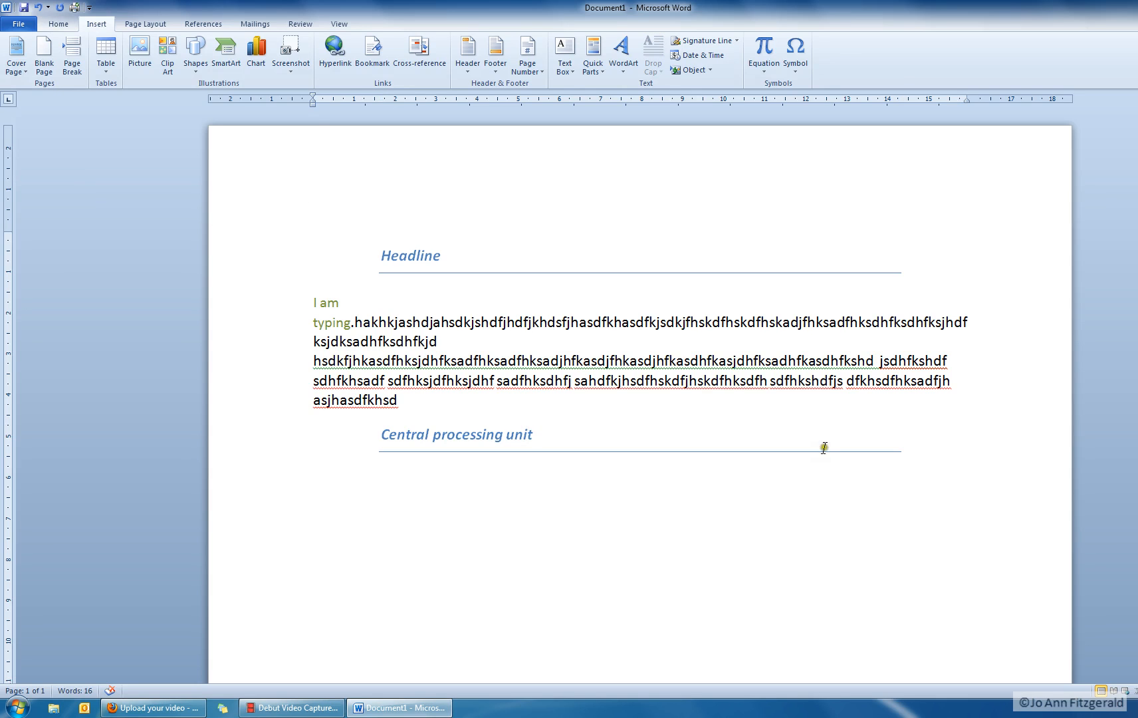
click(67, 24)
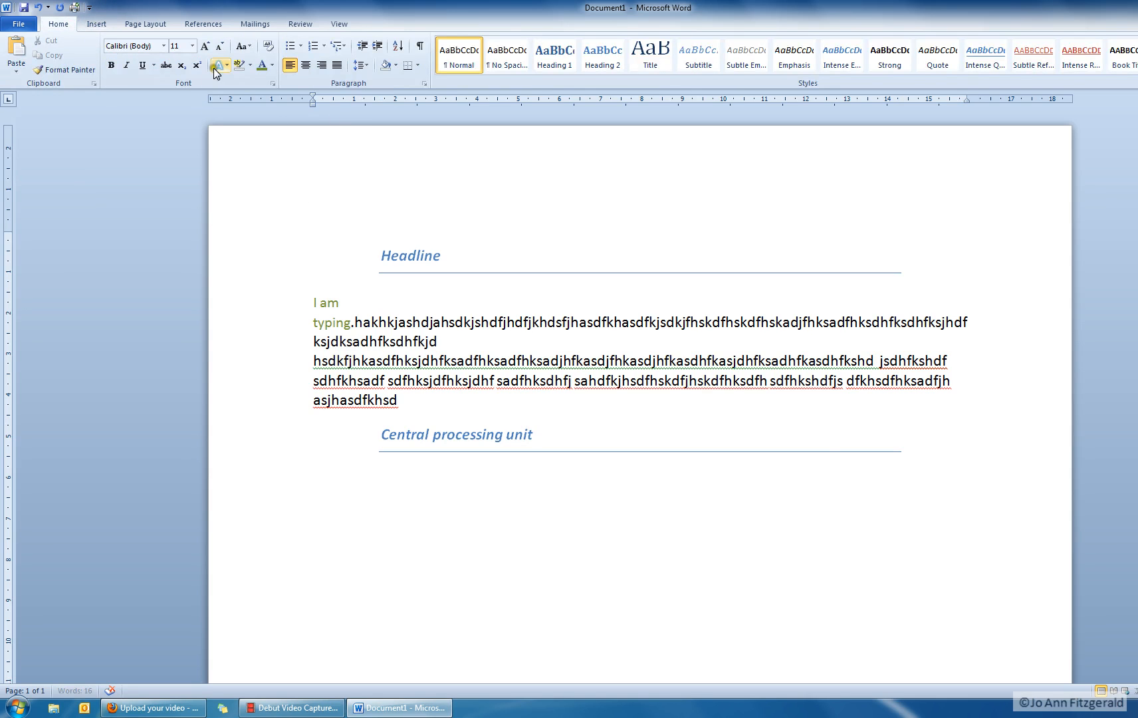
click(443, 60)
Insert a page break directly before the "Central processing unit" heading and check the end of the first page
click(97, 24)
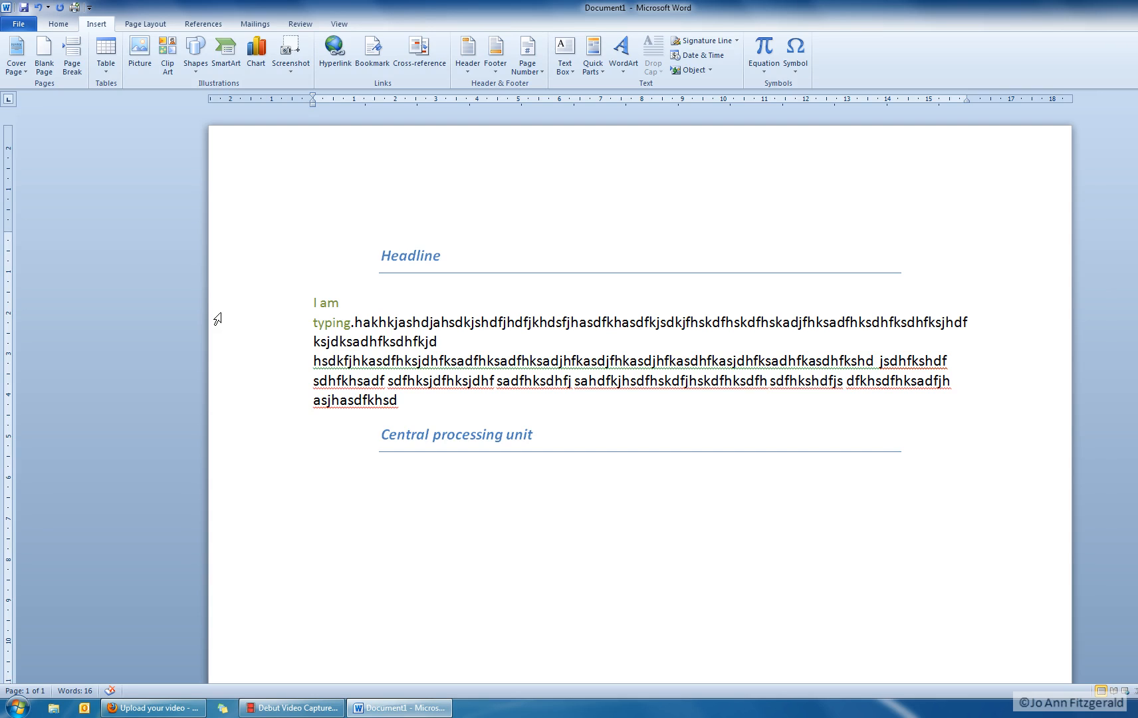
click(372, 434)
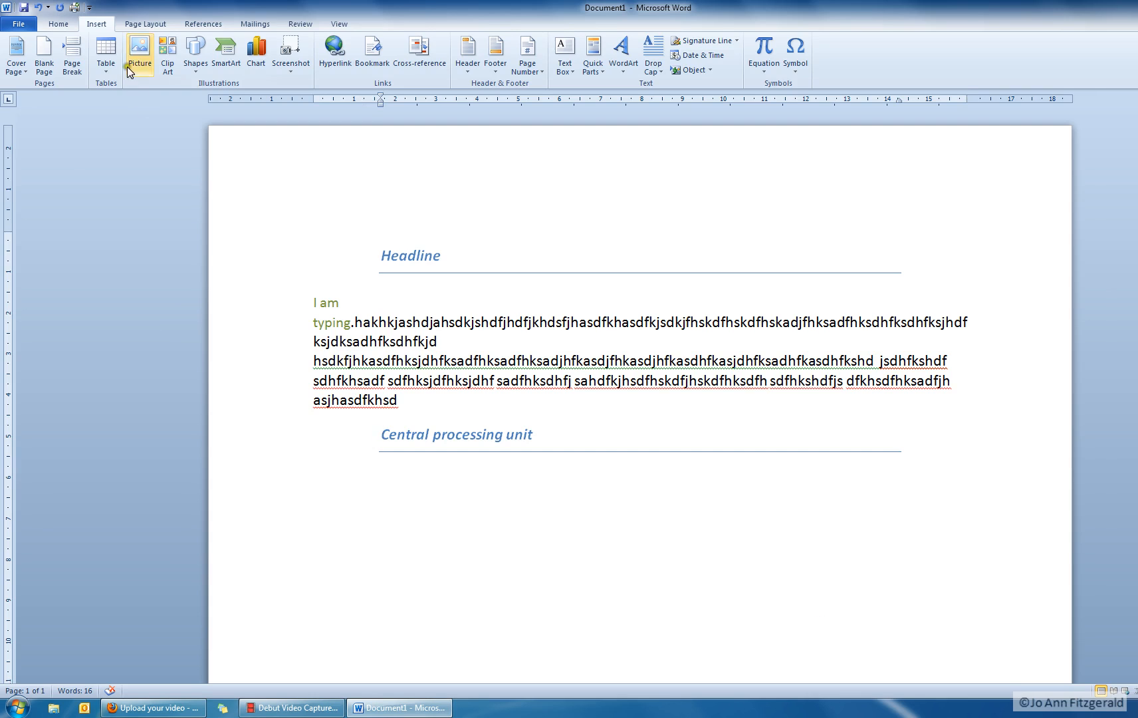
click(78, 55)
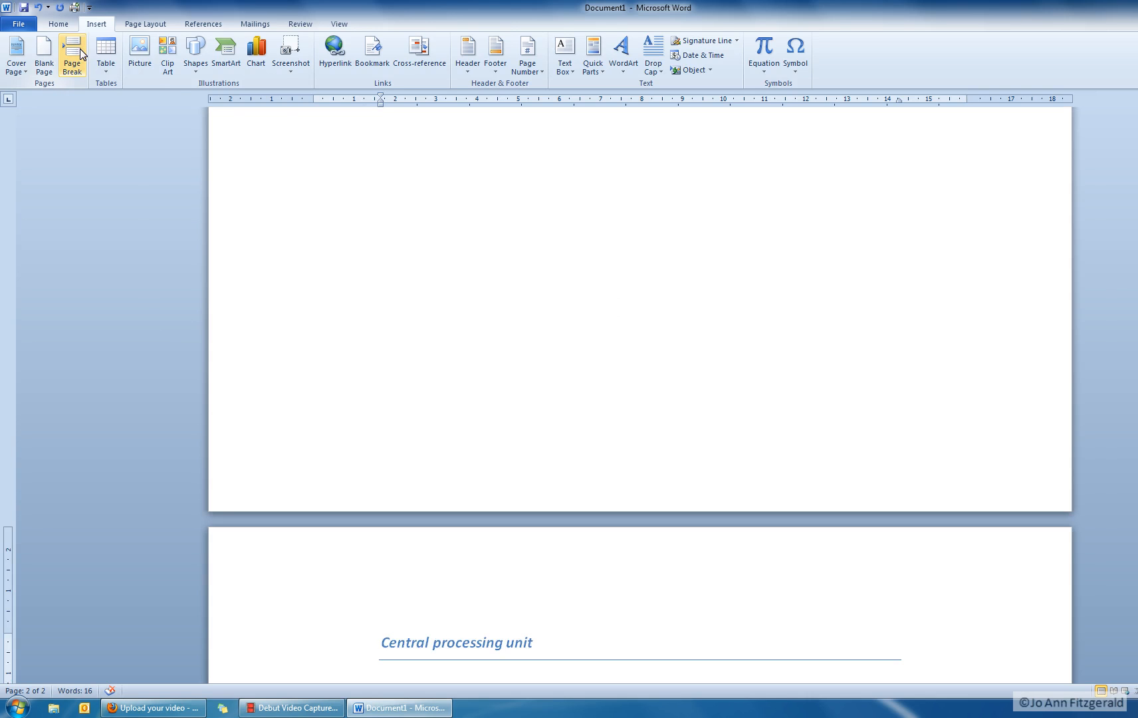
scroll(260, 125, up, 3)
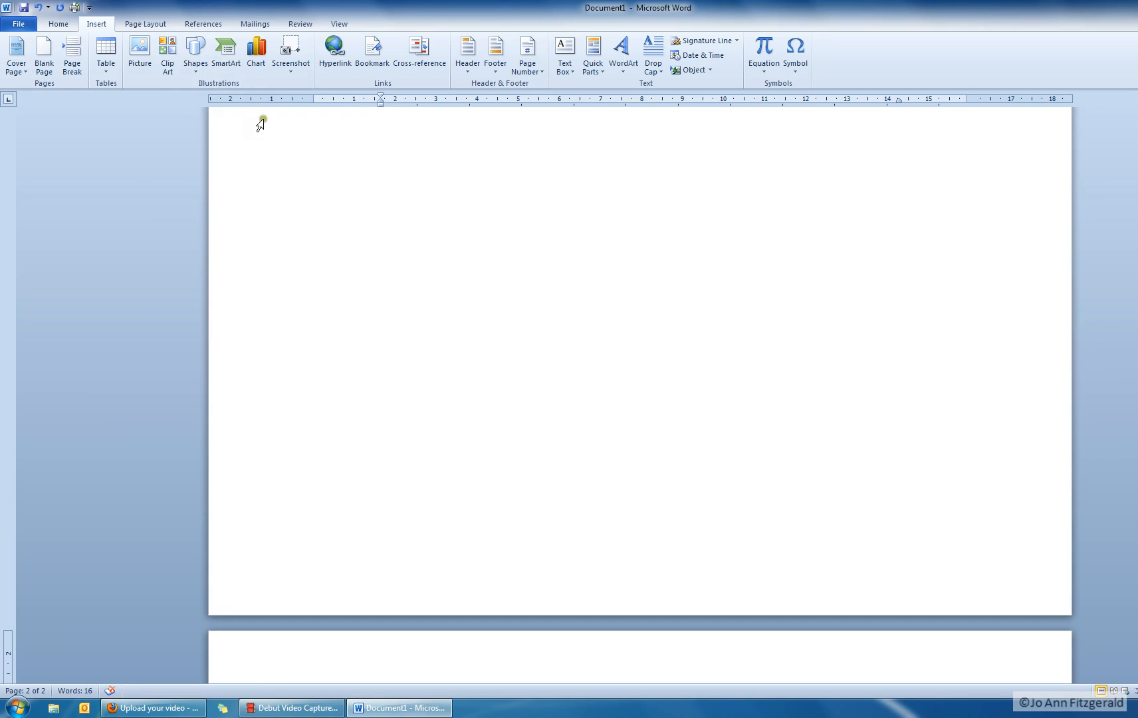
scroll(260, 125, up, 5)
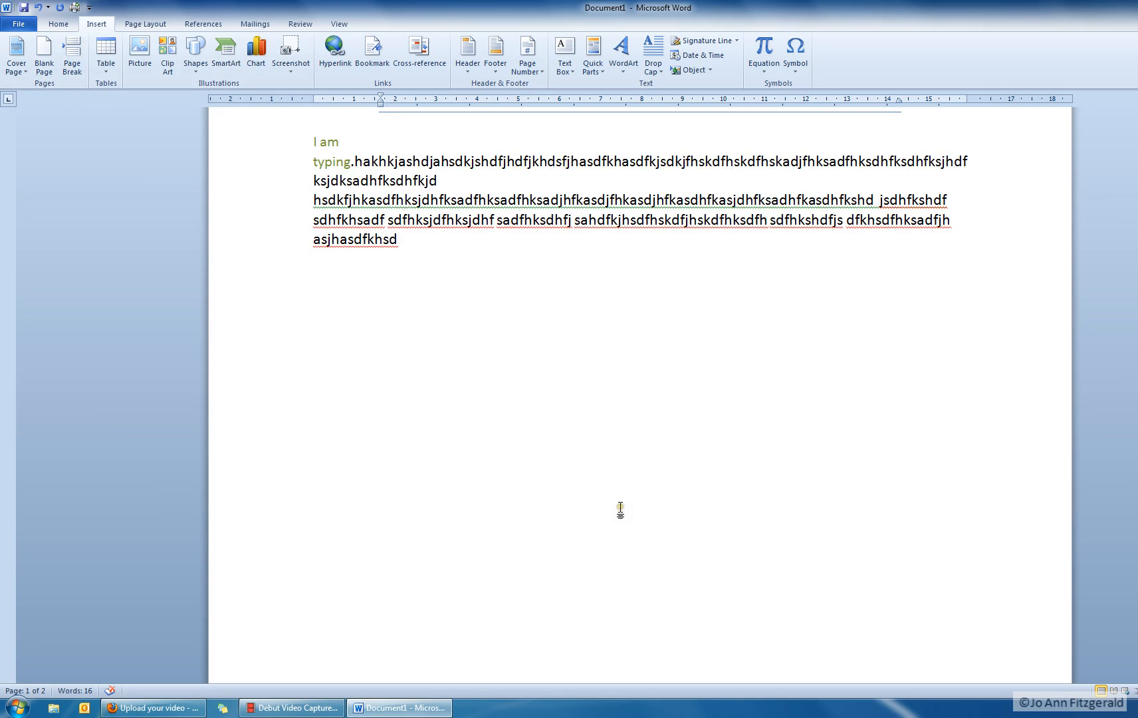
scroll(647, 572, down, 10)
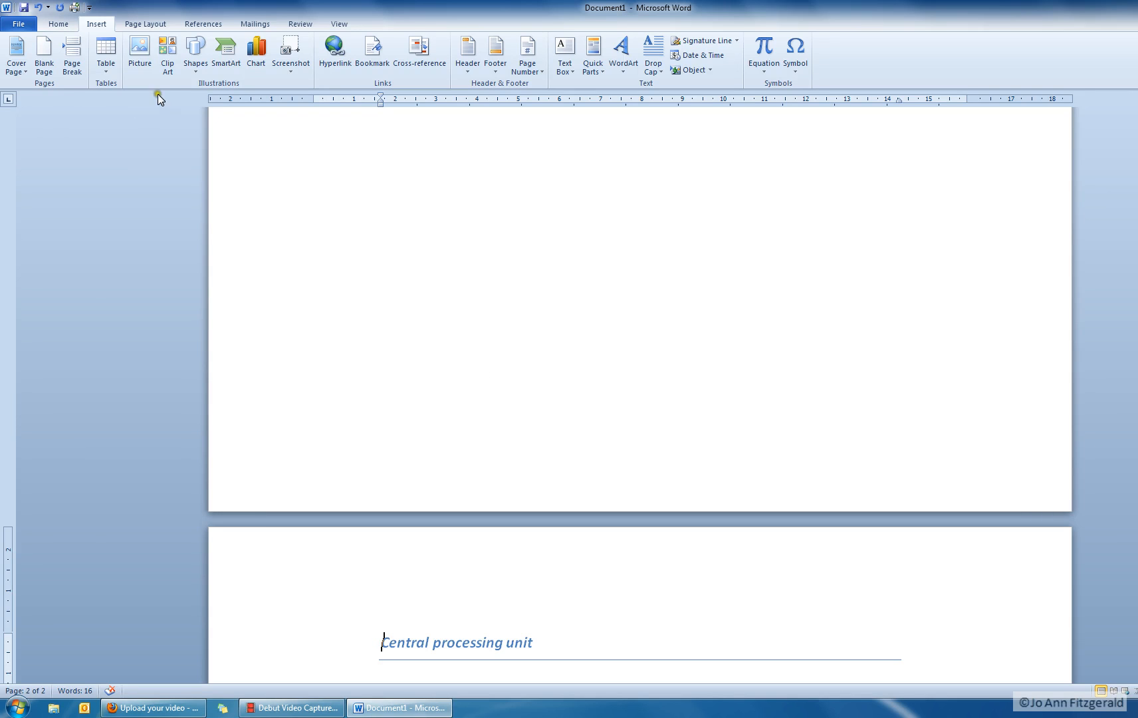
Insert a table with four columns and five rows on the blank line below the "Central processing unit" heading
scroll(343, 465, down, 10)
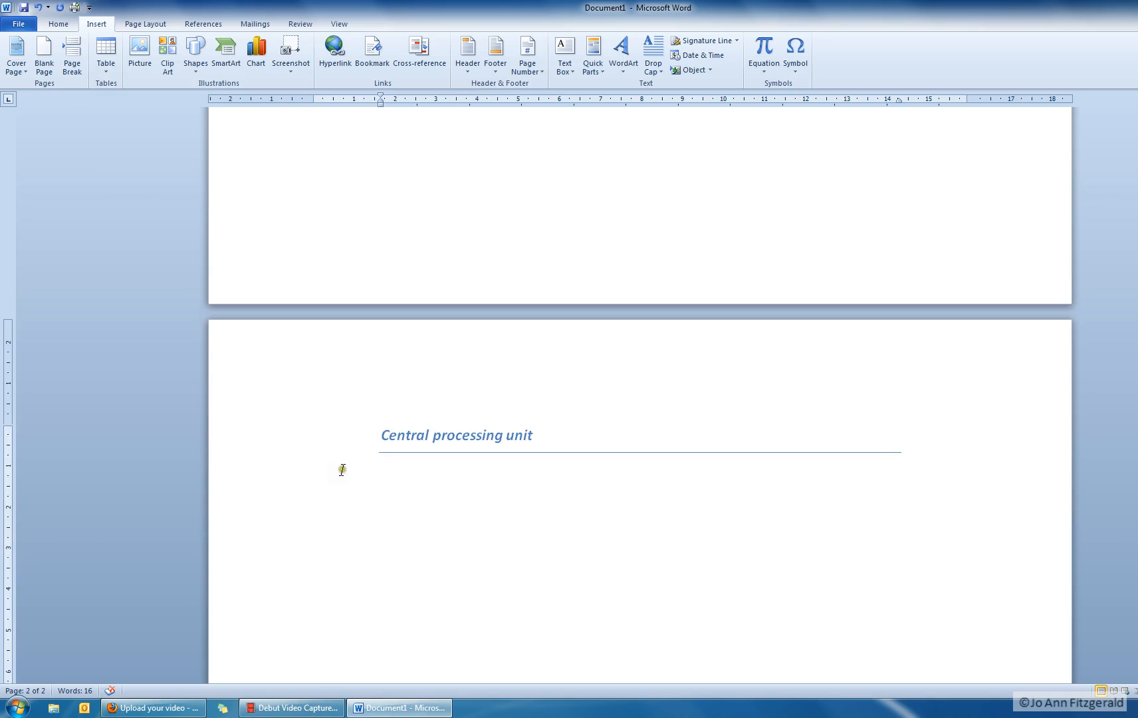
scroll(346, 462, up, 1)
click(424, 395)
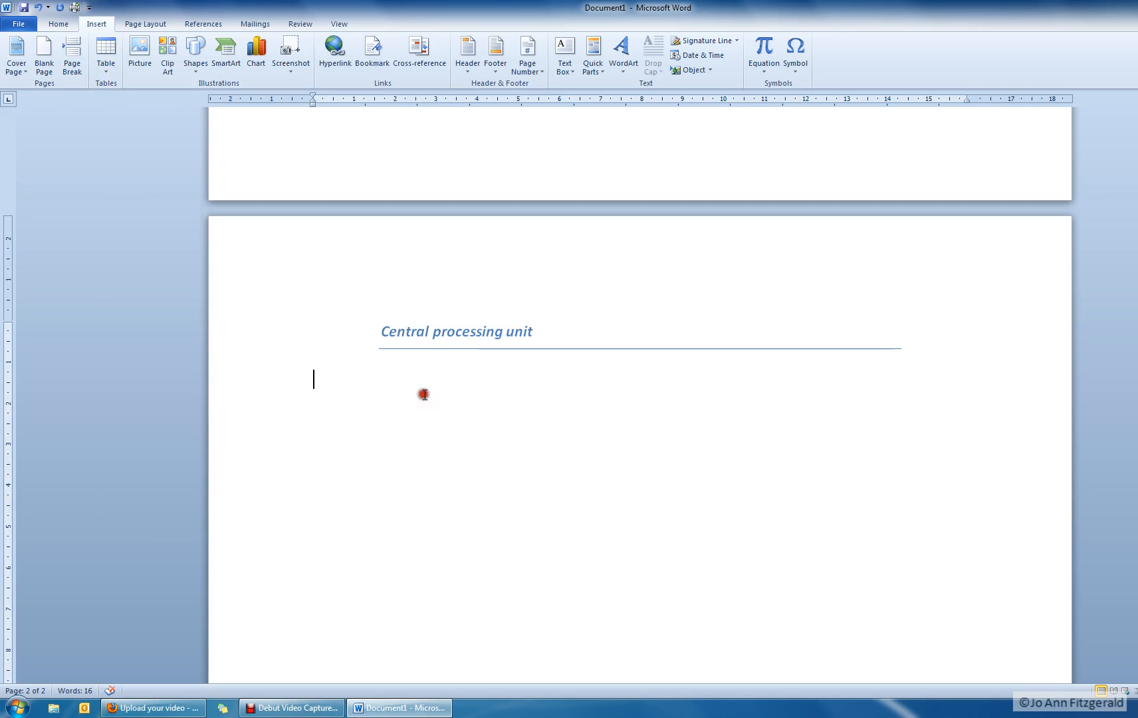
click(113, 69)
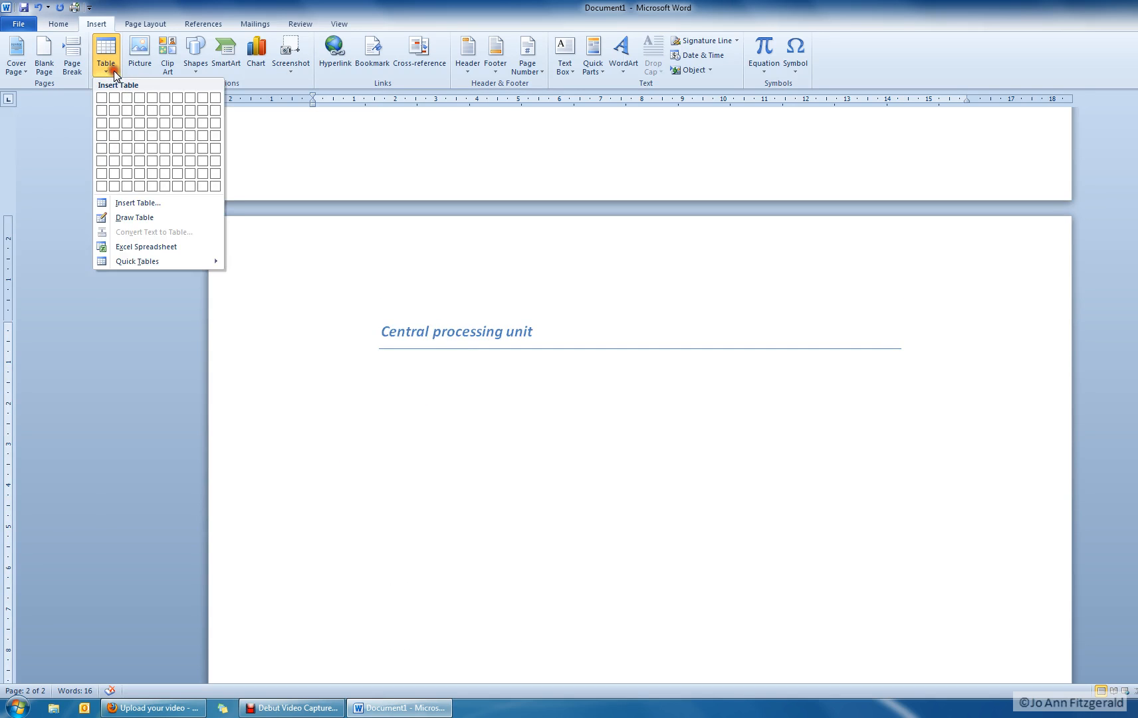
click(143, 152)
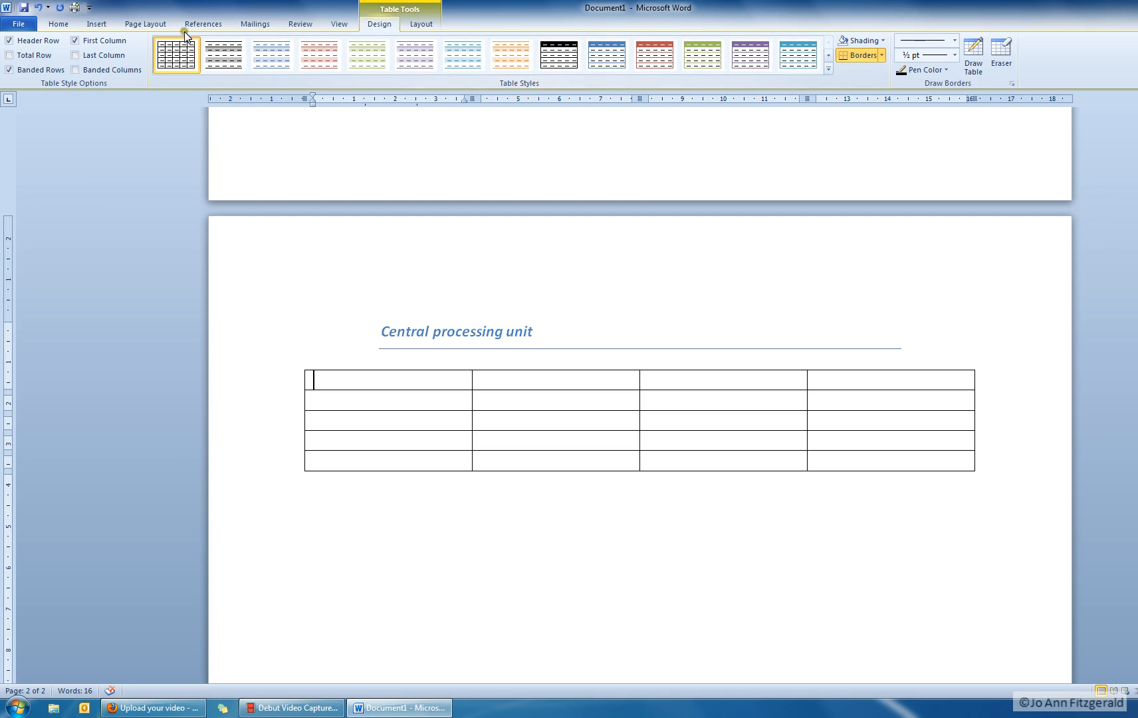
Try inserting Lighthouse.jpg from the Sample Pictures folder into the table's first cell, and undo the insertion
click(97, 21)
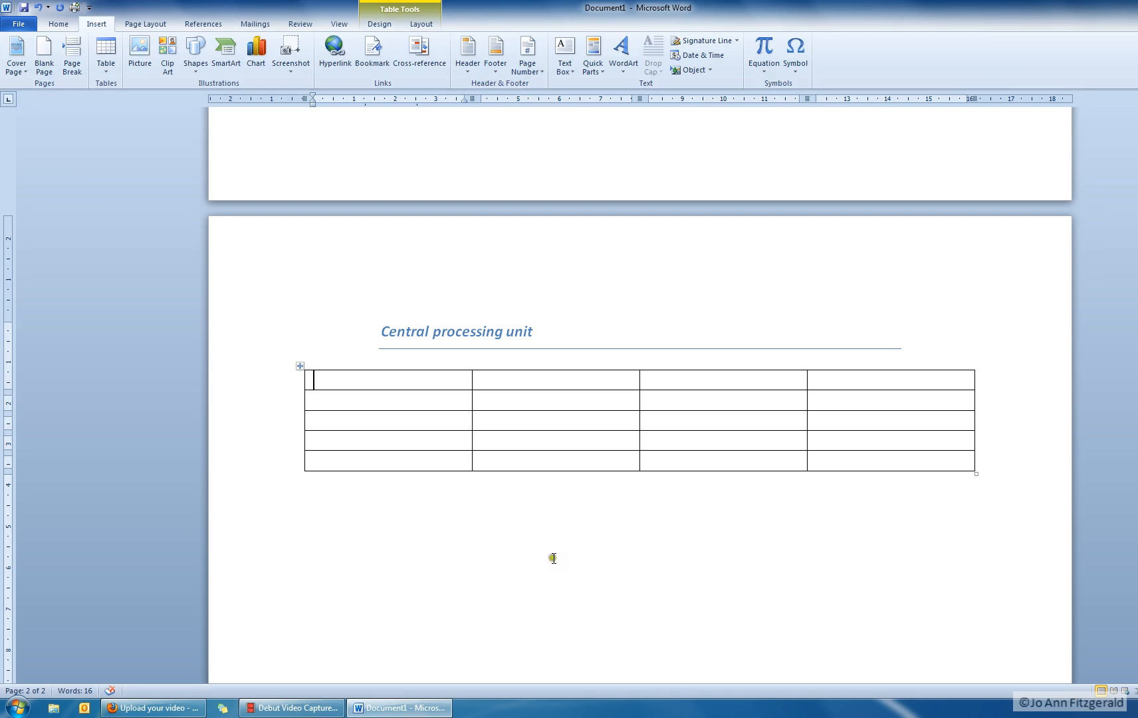
click(140, 52)
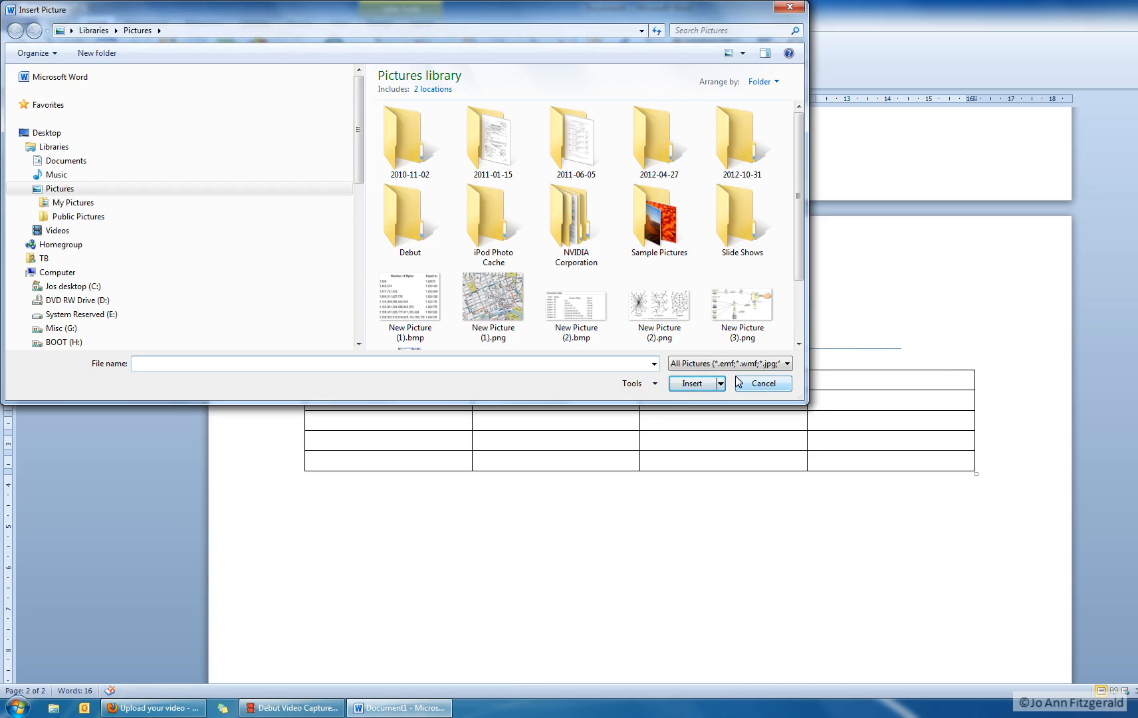
double_click(635, 213)
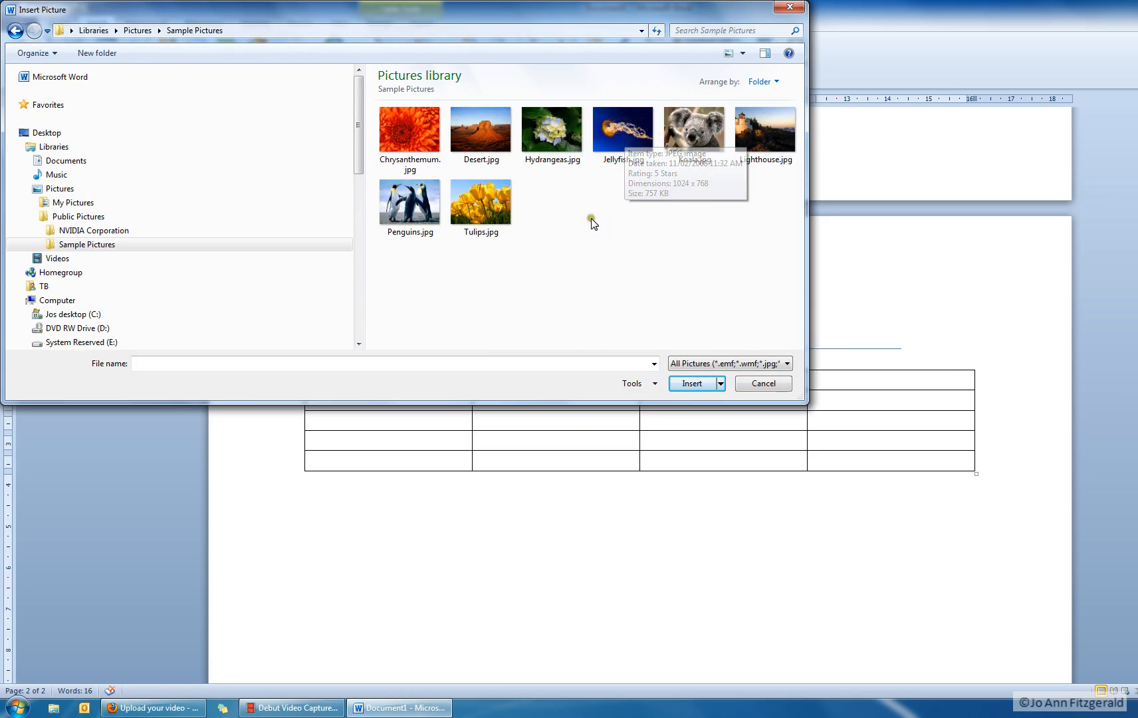
click(764, 129)
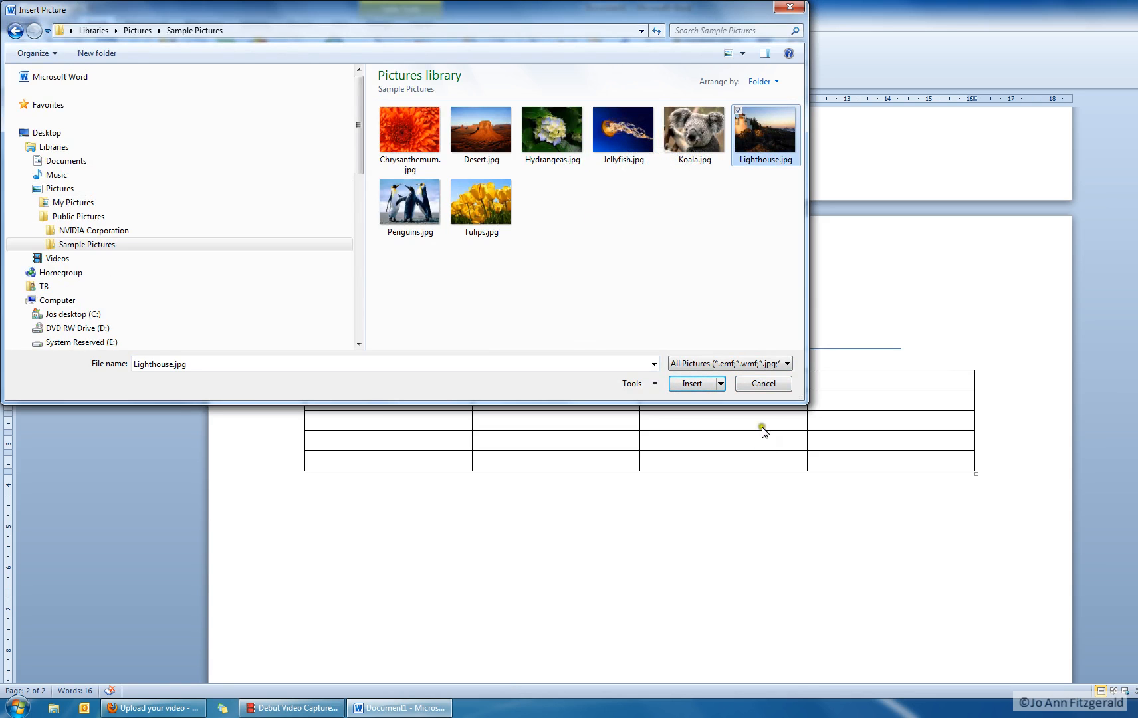
click(708, 383)
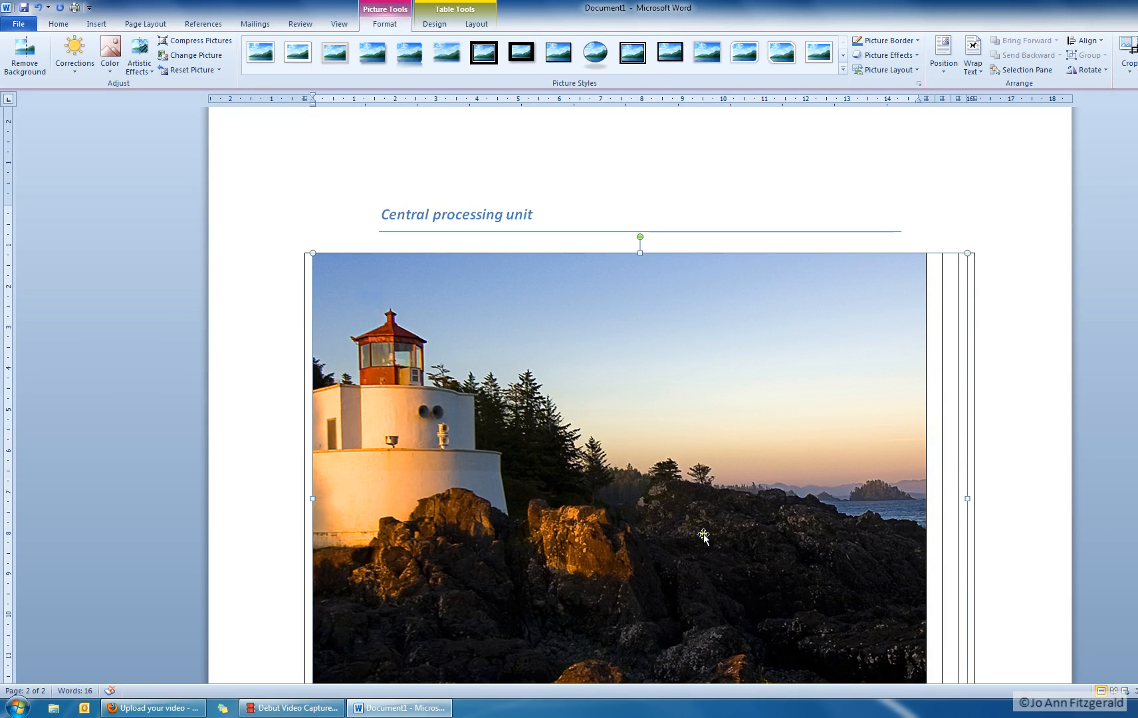
scroll(766, 496, down, 3)
scroll(766, 496, down, 4)
scroll(771, 502, up, 4)
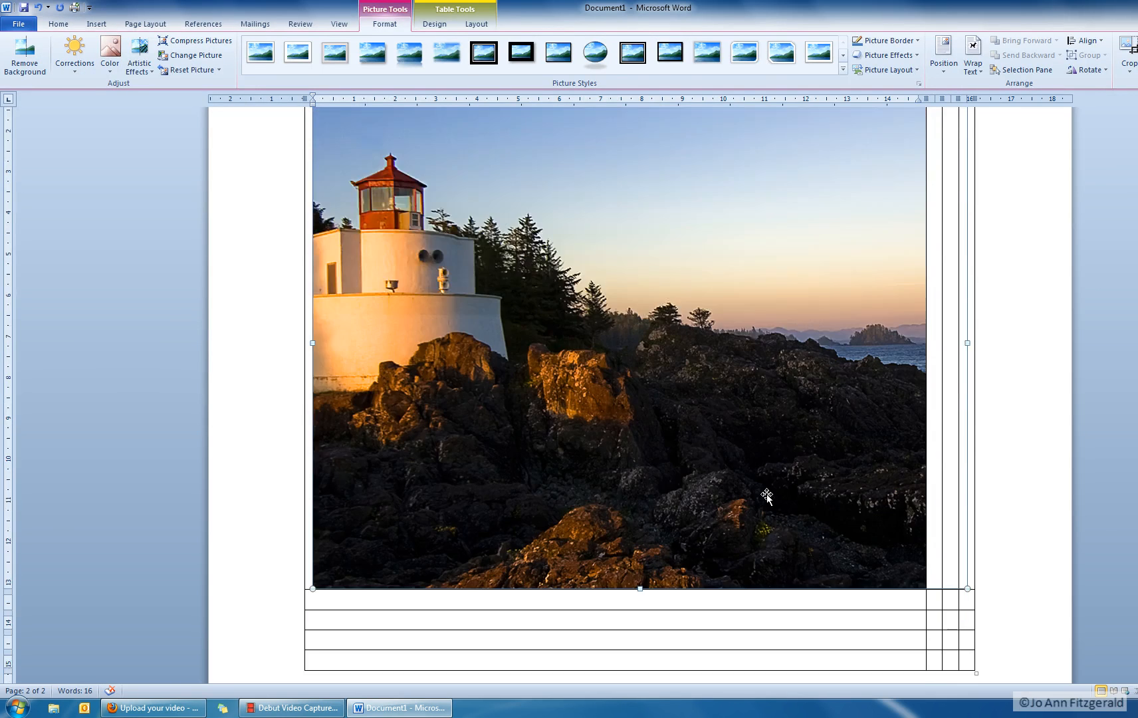
click(38, 7)
Insert the picture Lighthouse.jpg from Sample Pictures on the line below the table
click(421, 333)
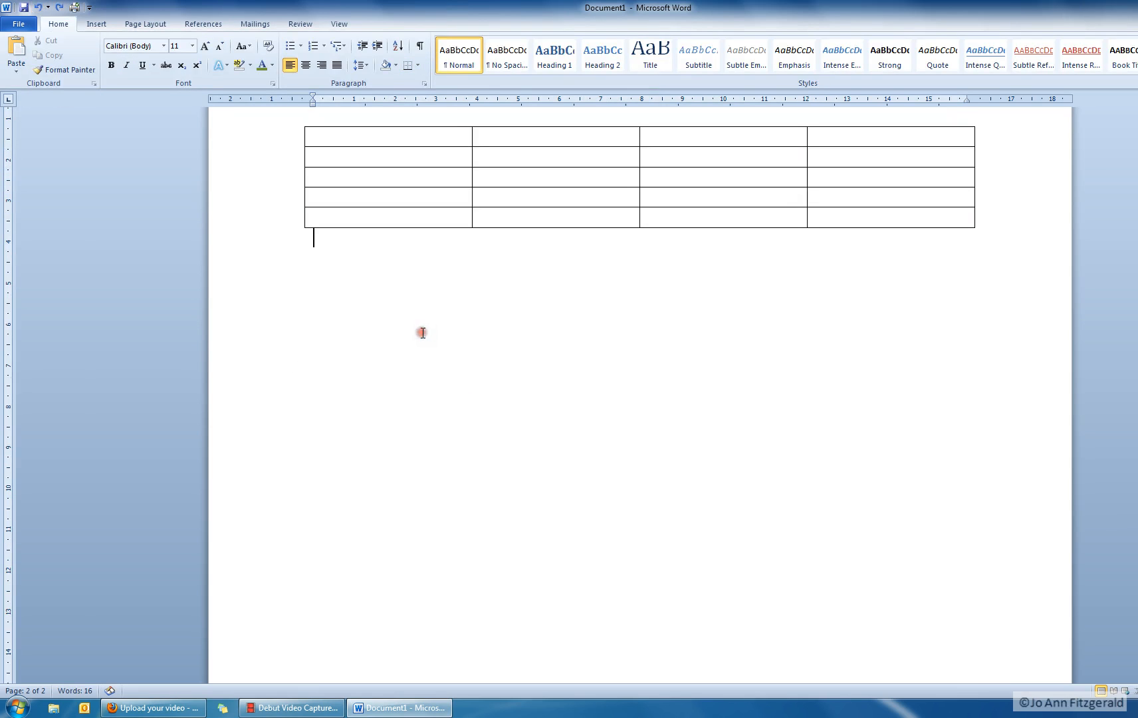
click(96, 22)
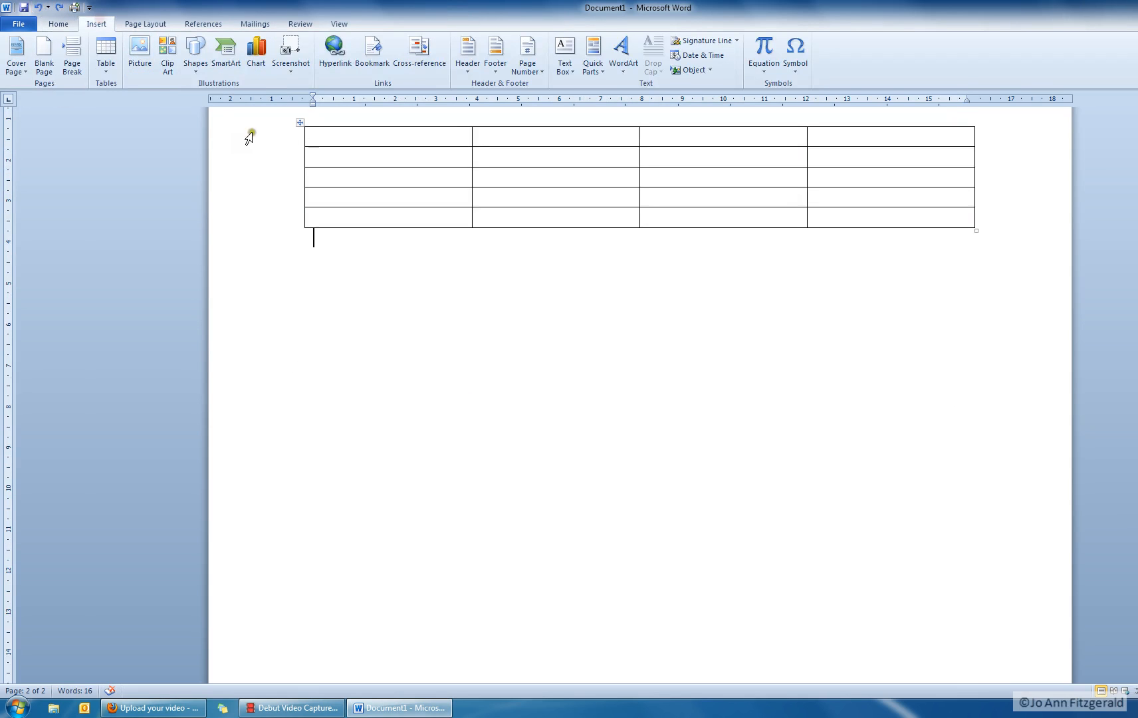
click(140, 52)
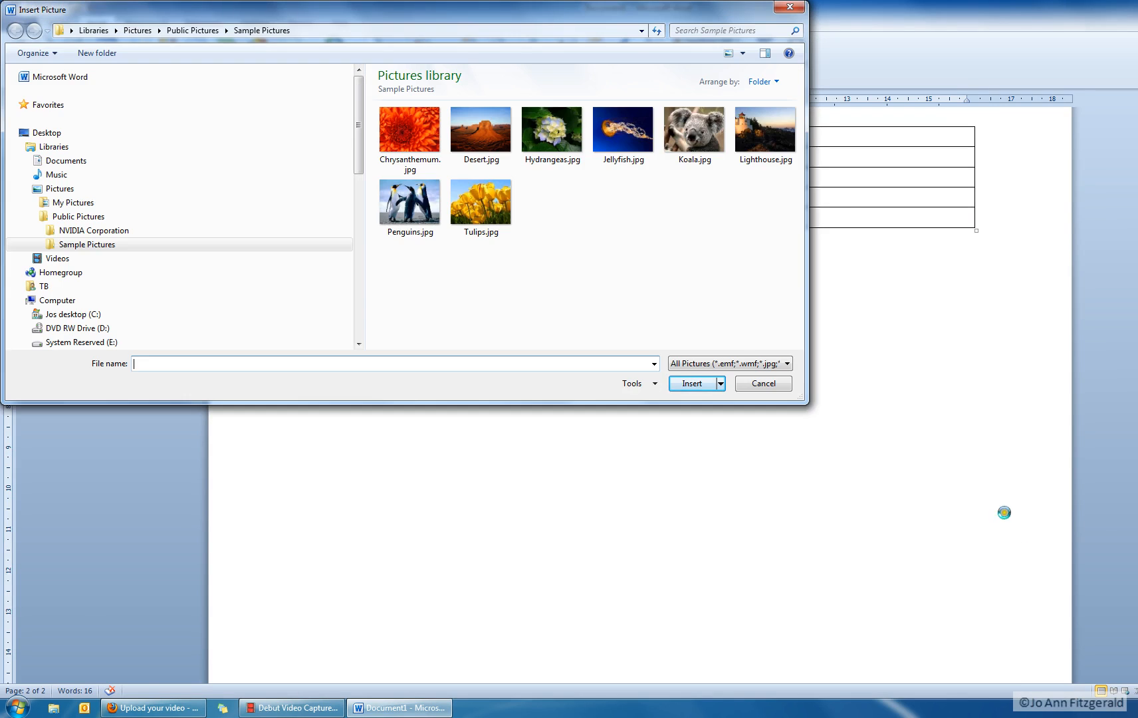
click(751, 170)
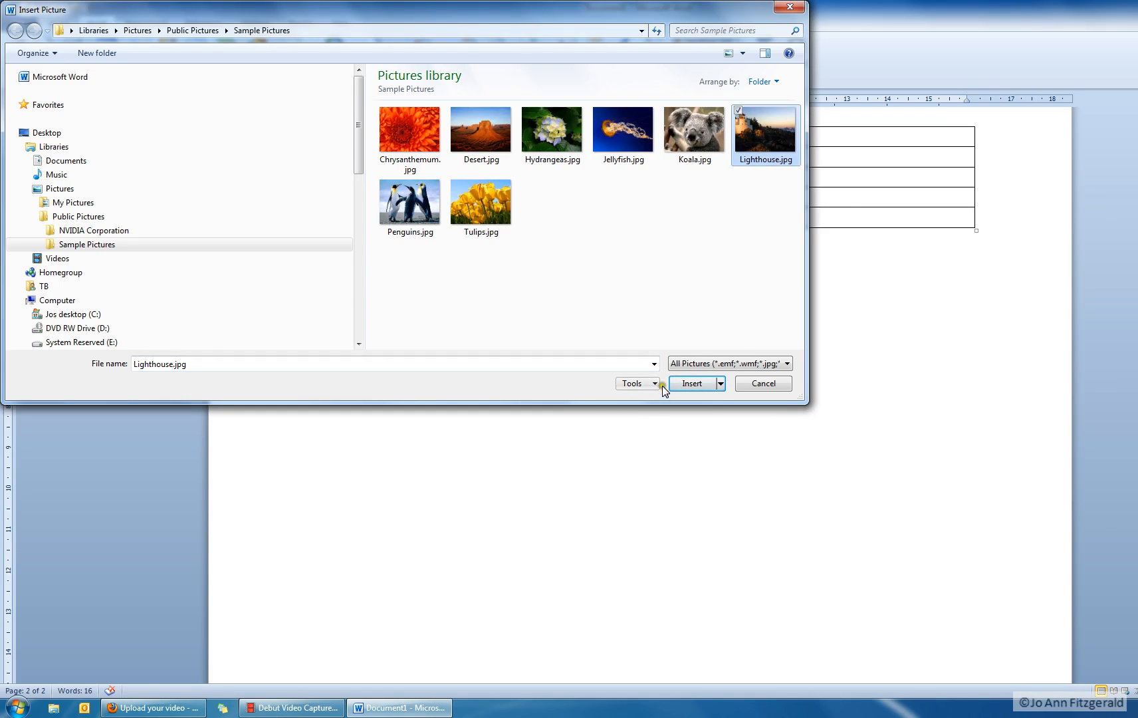
click(695, 384)
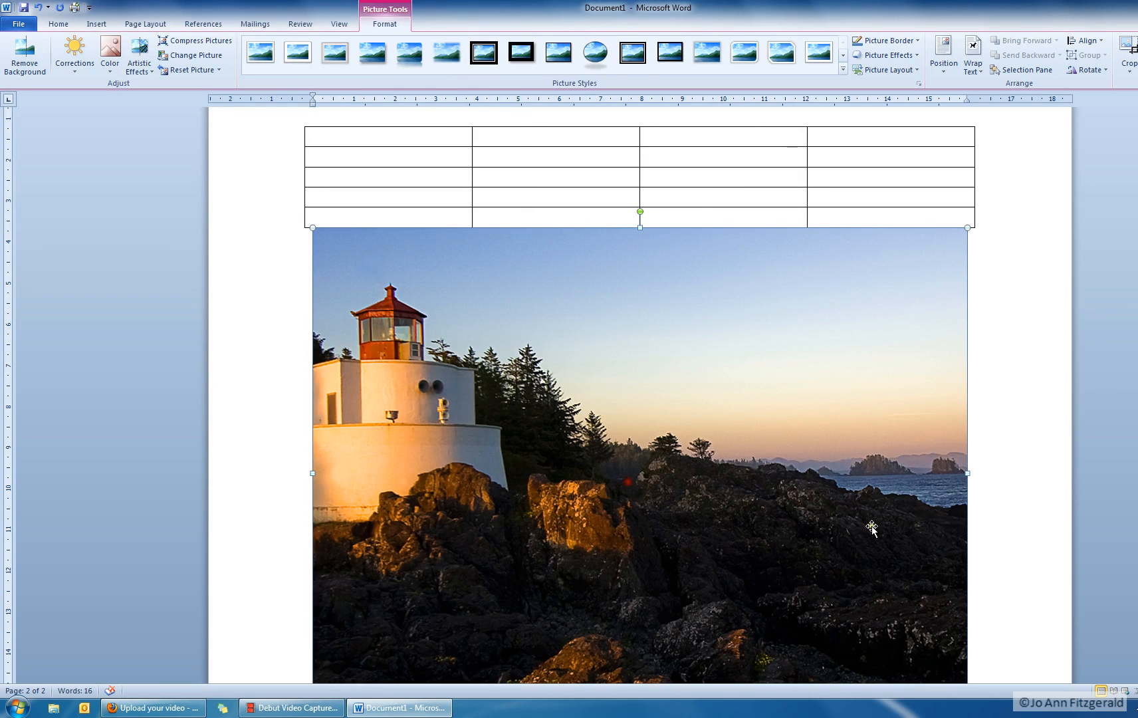
Shrink the lighthouse picture proportionally to about 7 cm wide
scroll(869, 529, down, 3)
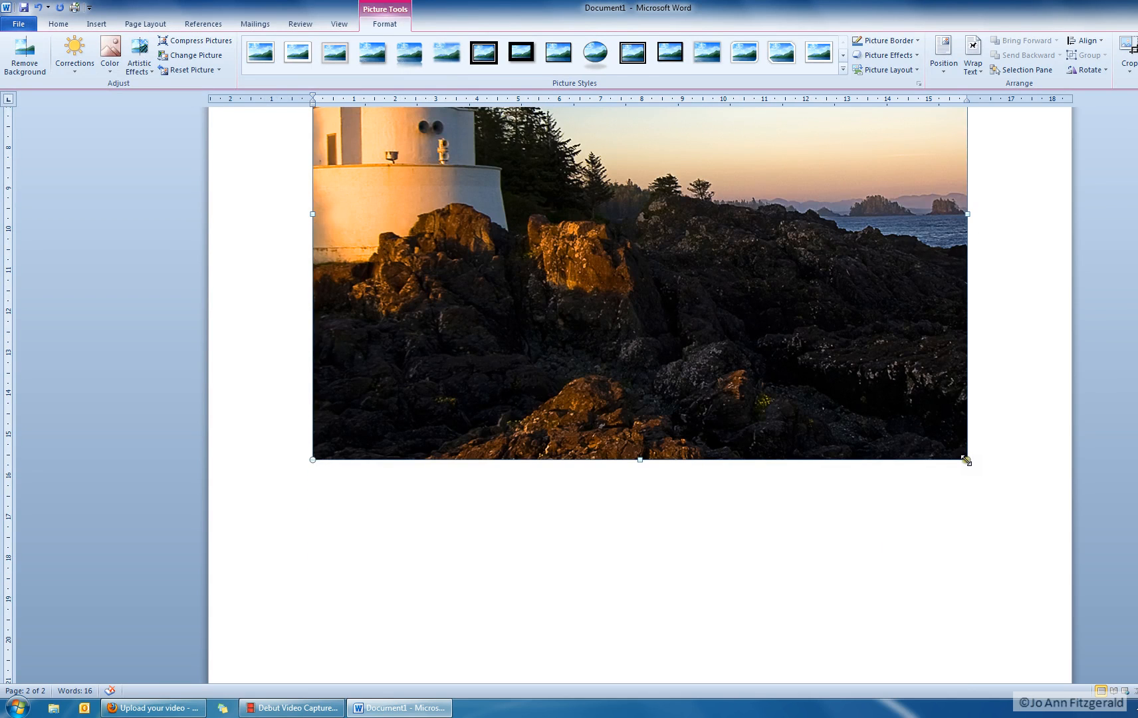
drag(966, 459, 595, 191)
scroll(704, 422, up, 4)
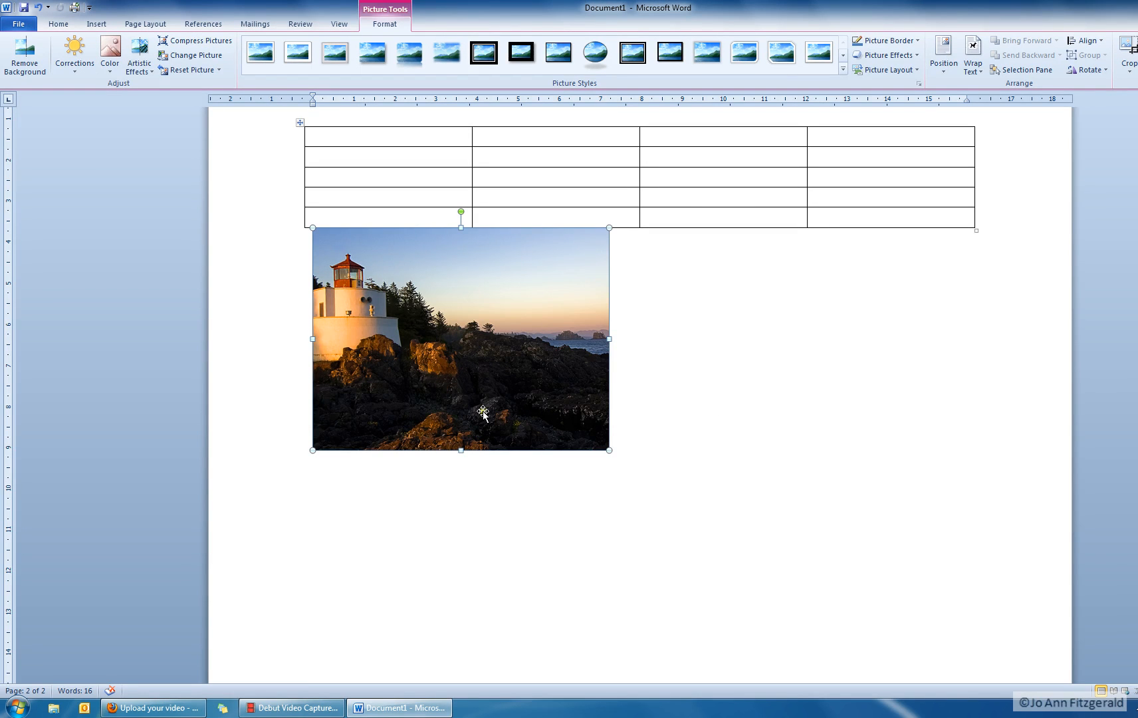
Preview several picture styles on the lighthouse picture and apply the plain rectangle style with a drop shadow
scroll(781, 340, up, 4)
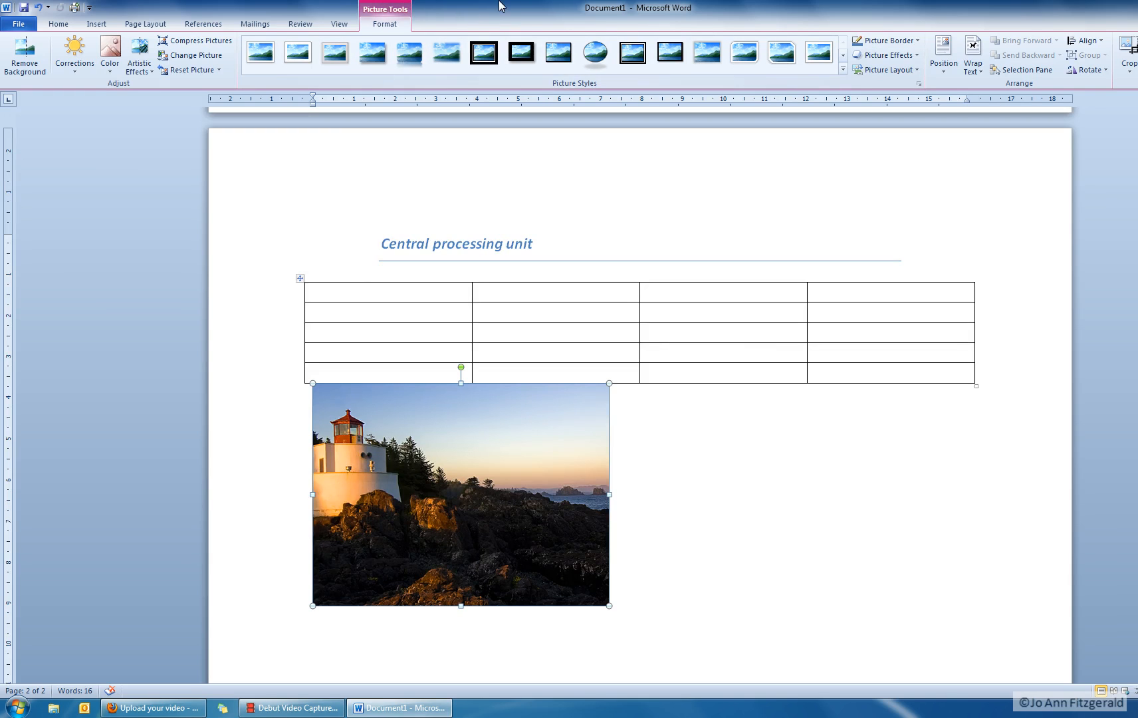
click(596, 53)
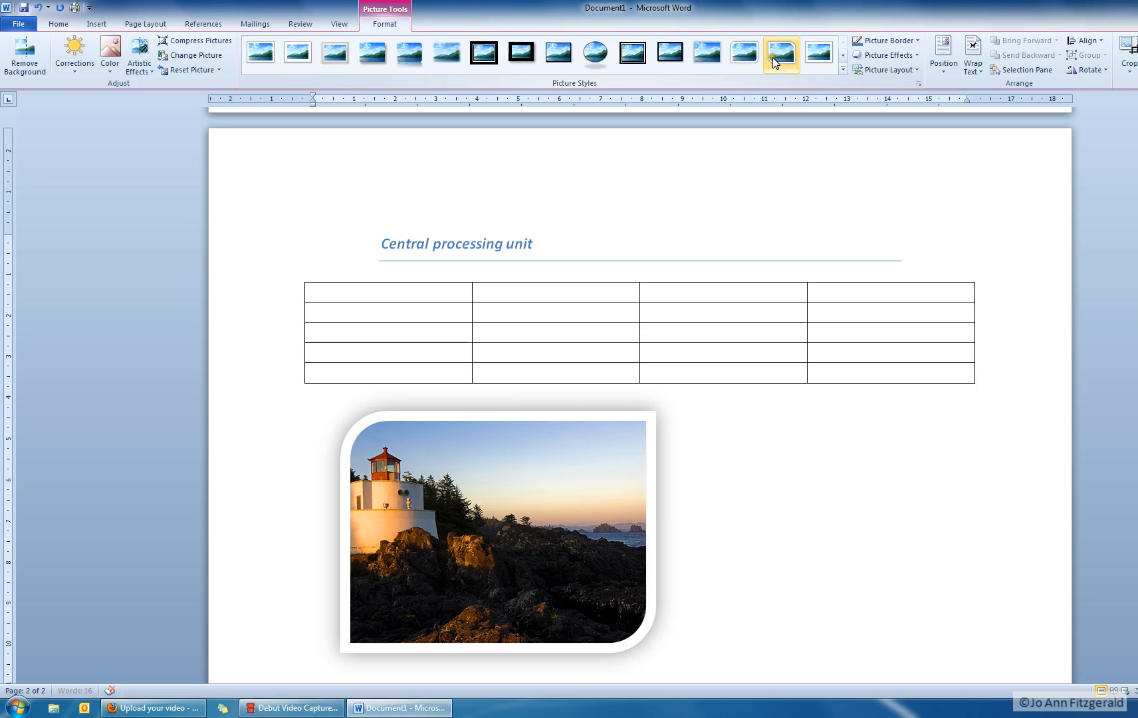
click(373, 53)
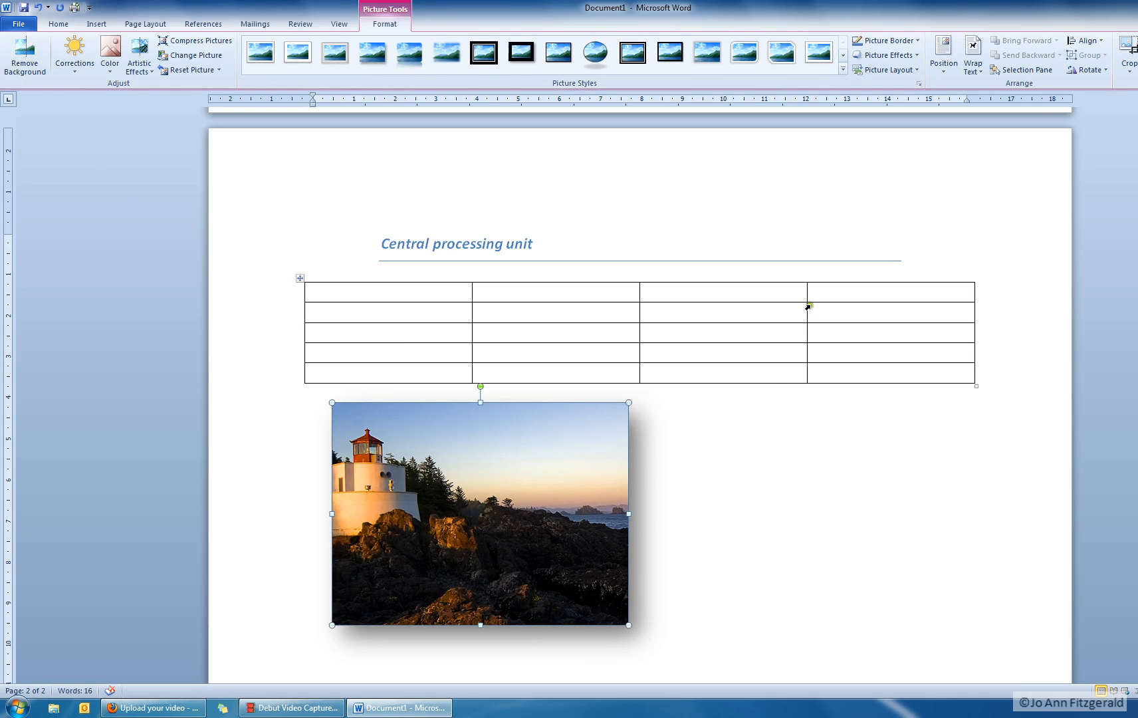
Break the long filler strings in the paragraph under "Headline" into shorter words with spaces, starting after "ksjdksadhfksdhfkjd"
scroll(548, 424, down, 10)
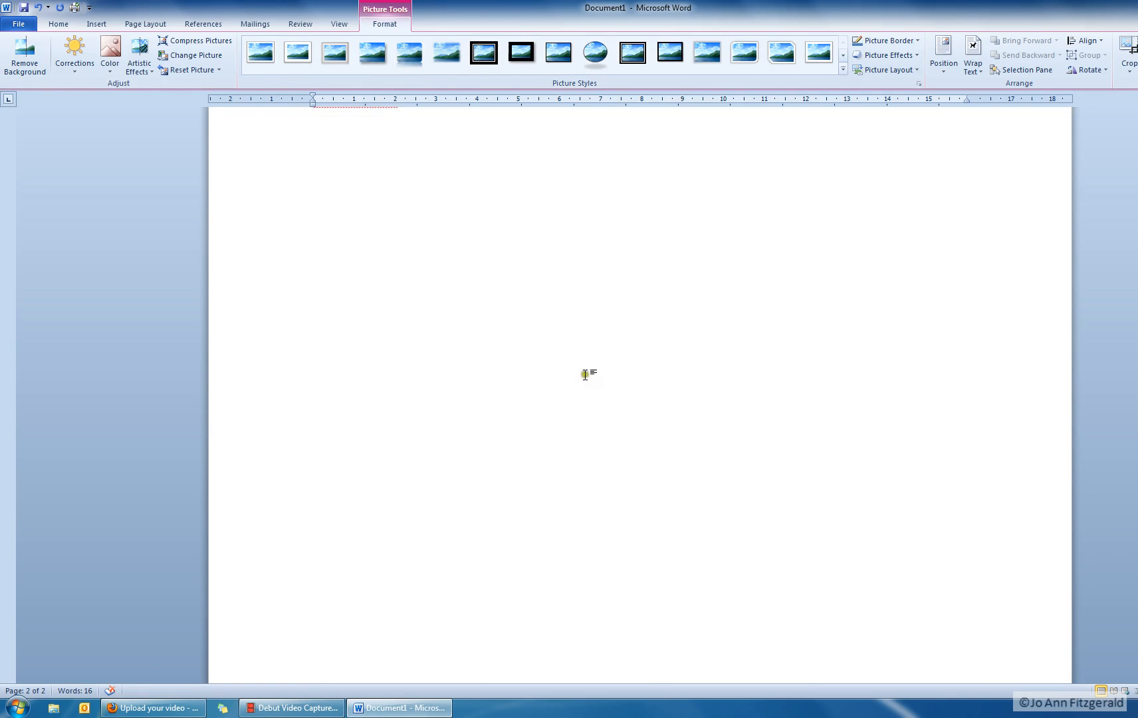
scroll(588, 362, up, 8)
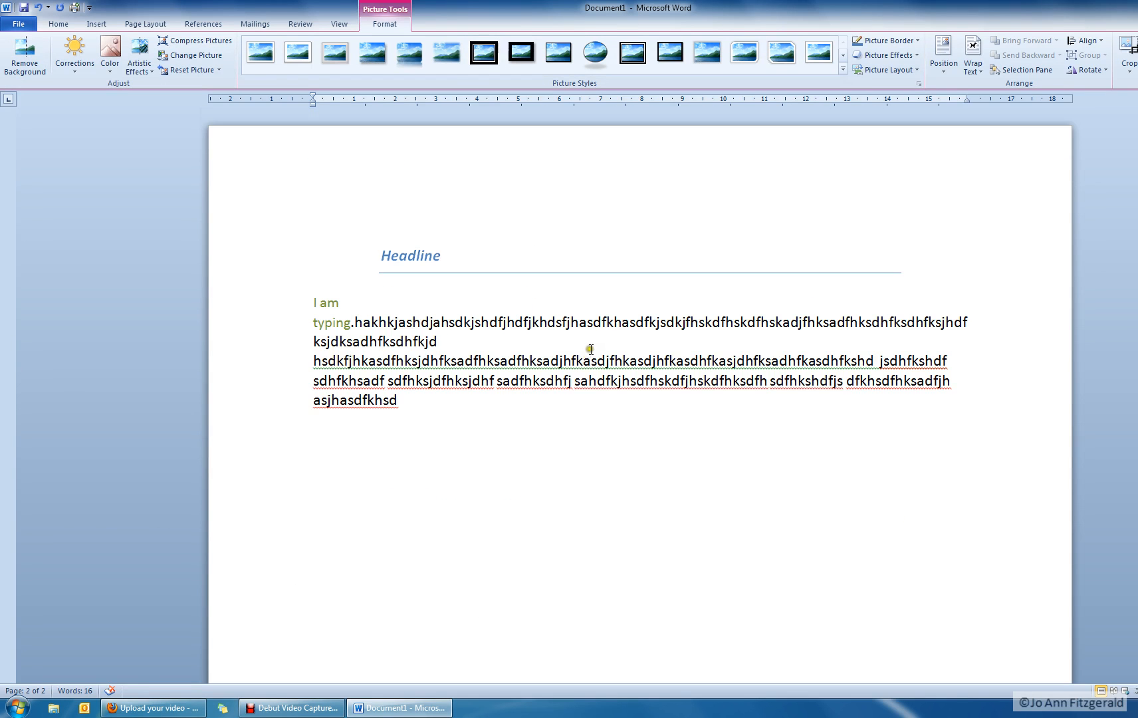
click(454, 338)
key(Delete)
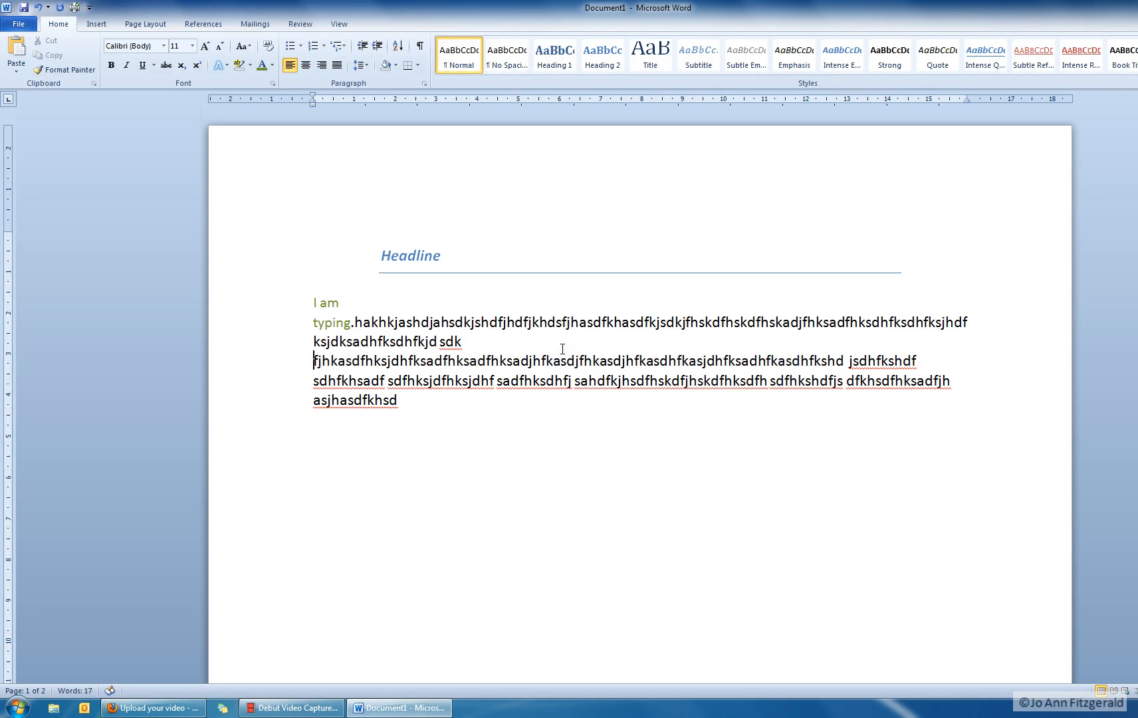
key(Right)
key(Right)
key(Right)
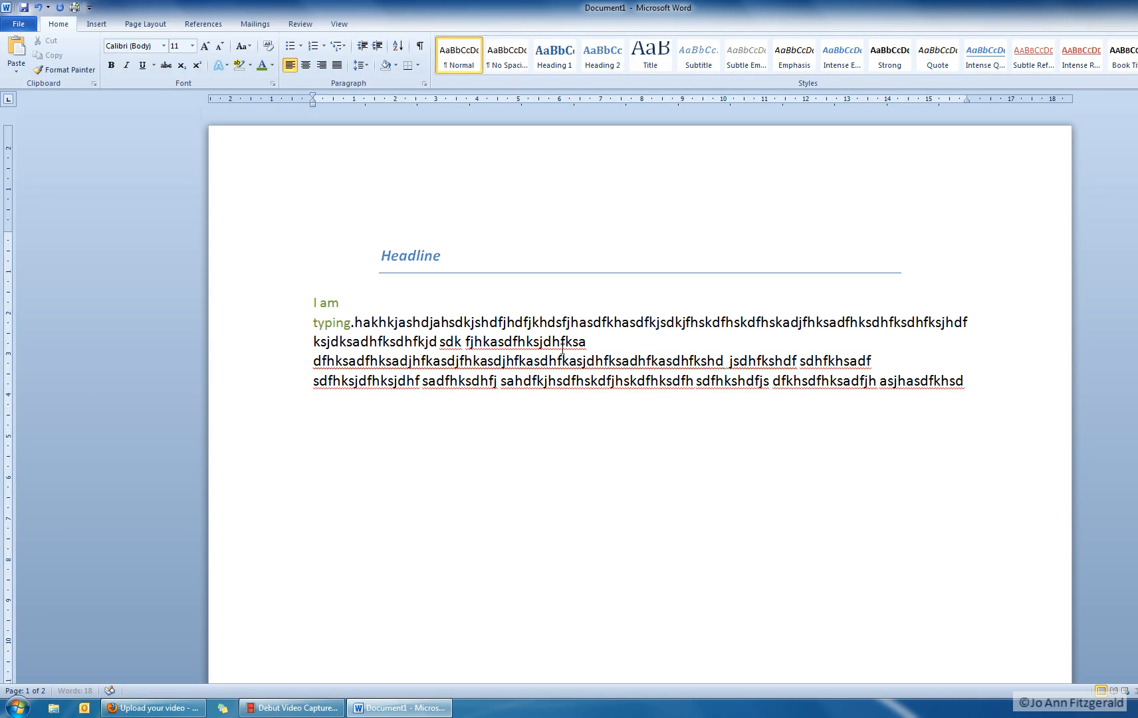
key(Right)
key(Right)
key(Right)
key(Right)
key(Right)
key(Right)
key(Right)
key(Right)
key(Right)
key(Right)
key(Right)
key(Right)
key(Right)
key(Right)
key(Right)
key(Right)
key(Right)
key(Right)
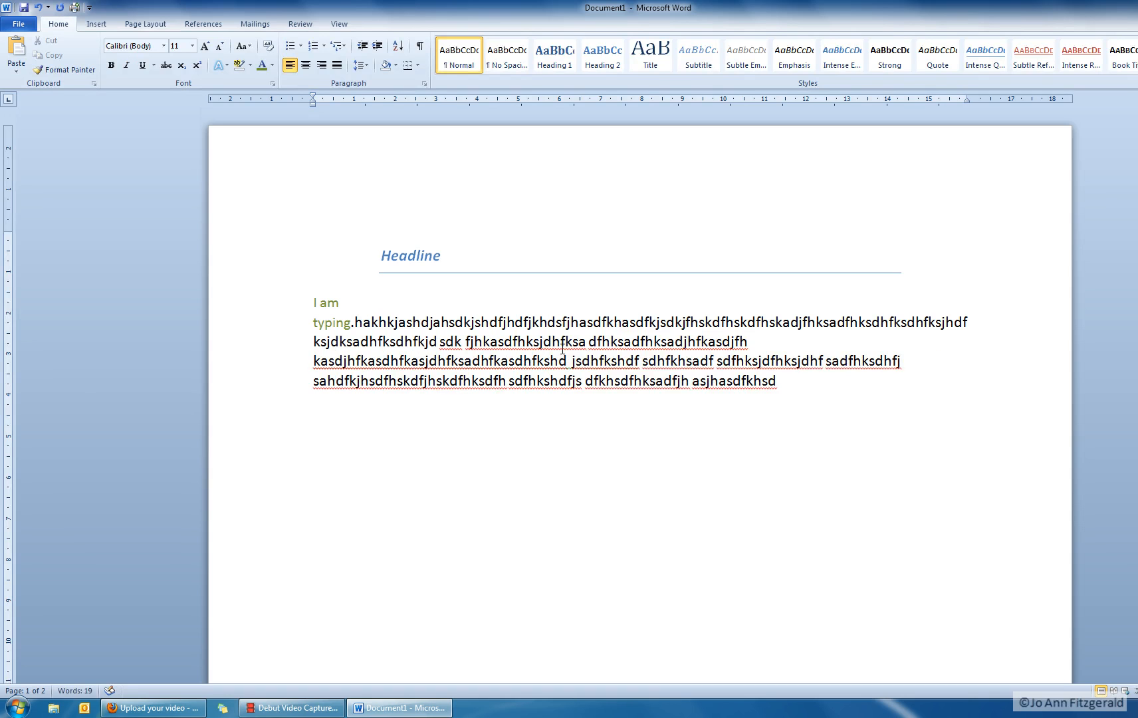
key(Right)
key(Right)
key(Right)
key(Right)
key(Right)
key(Right)
key(Right)
key(Right)
key(Right)
key(Right)
key(Right)
key(Right)
key(Right)
key(Right)
key(Right)
key(Right)
key(Right)
key(Right)
key(Right)
key(Right)
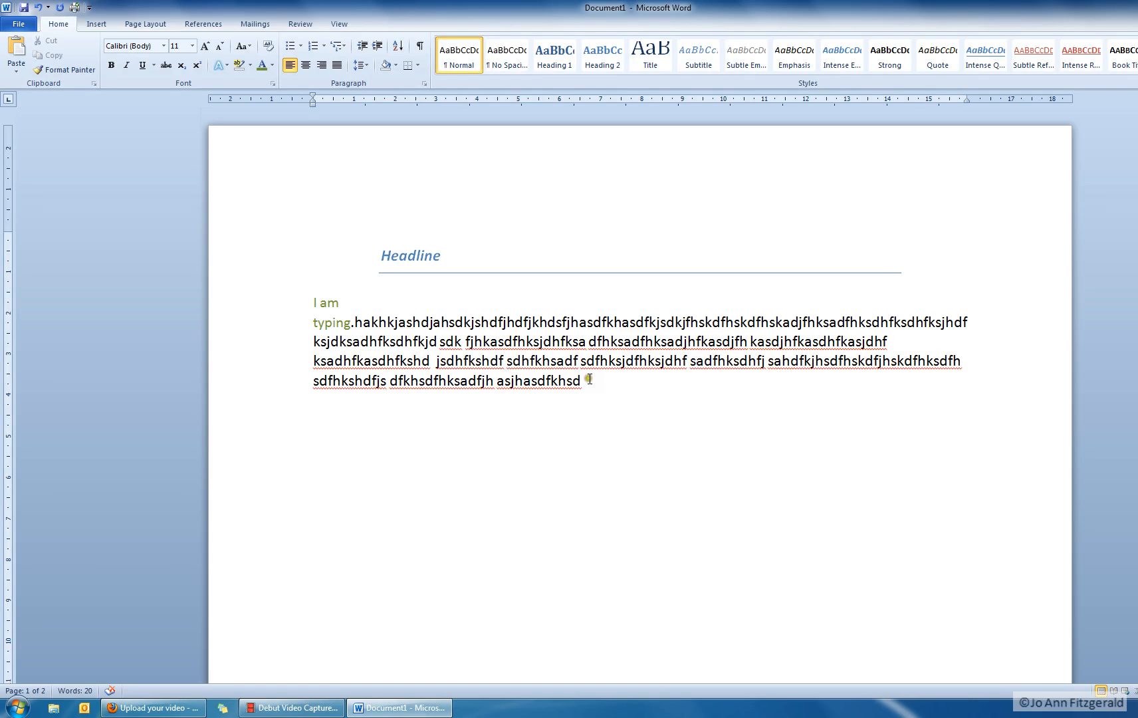
Copy the whole paragraph under "Headline" and paste two more copies directly after it
drag(600, 376, 279, 300)
key(ctrl+c)
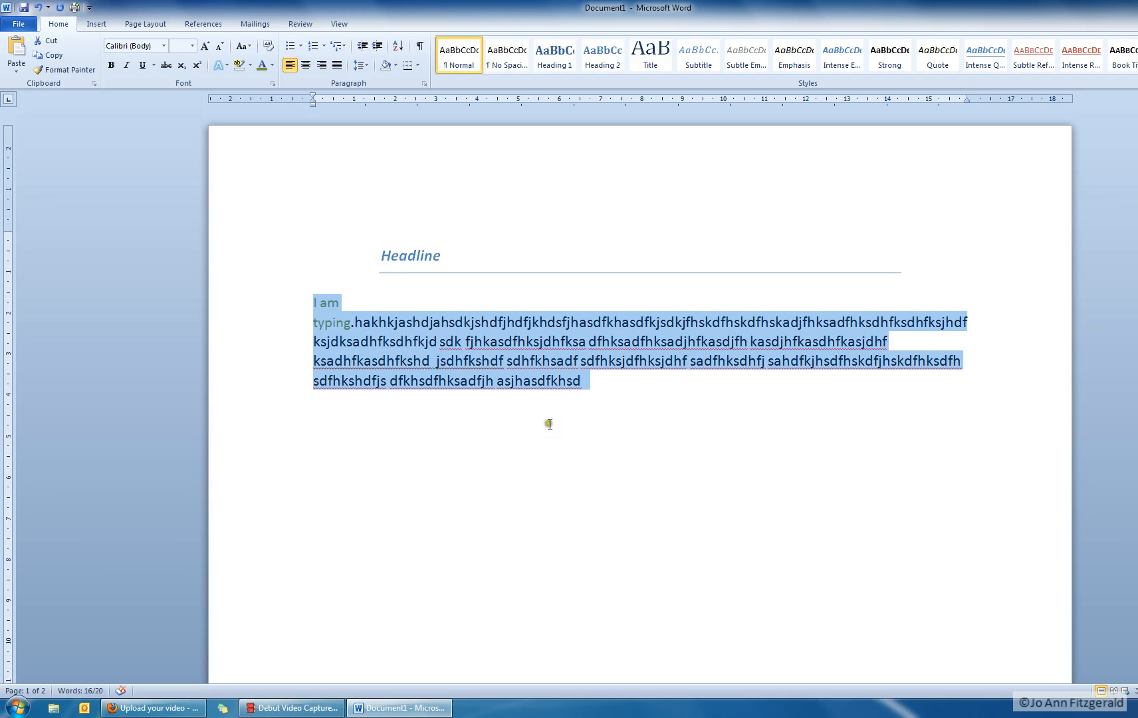
click(616, 386)
key(ctrl+v)
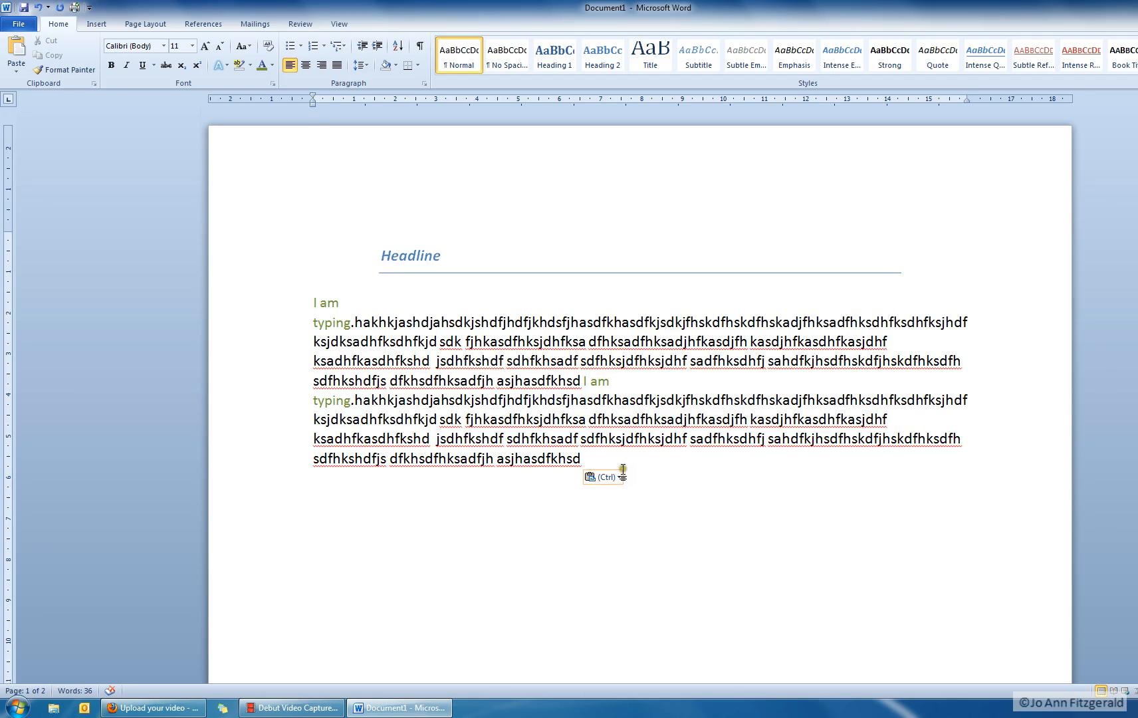
click(630, 460)
key(ctrl+v)
Break the long filler strings after "typing." in the second and third copies into shorter words with spaces
click(621, 399)
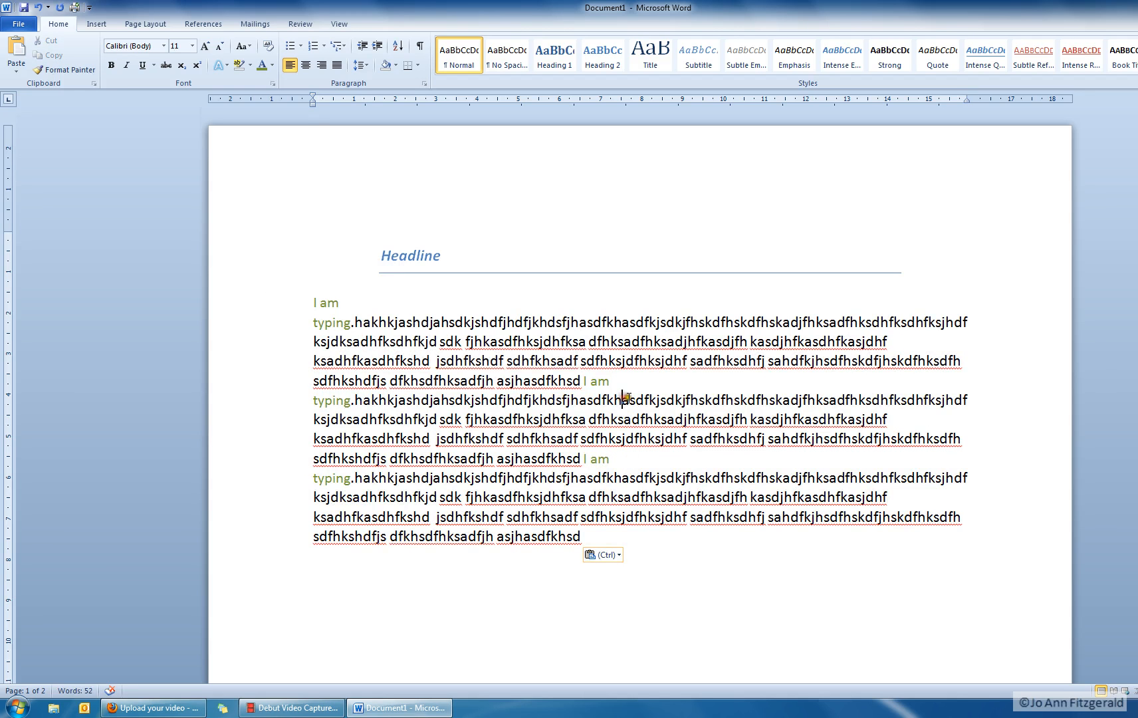
click(594, 458)
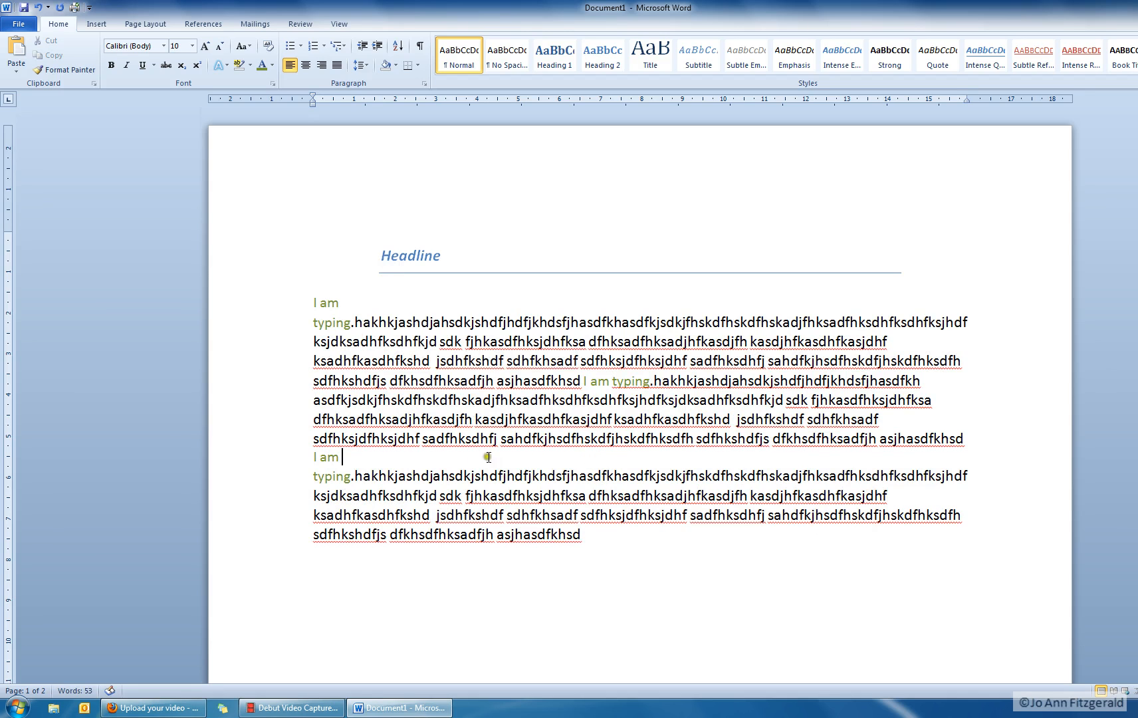
key(Delete)
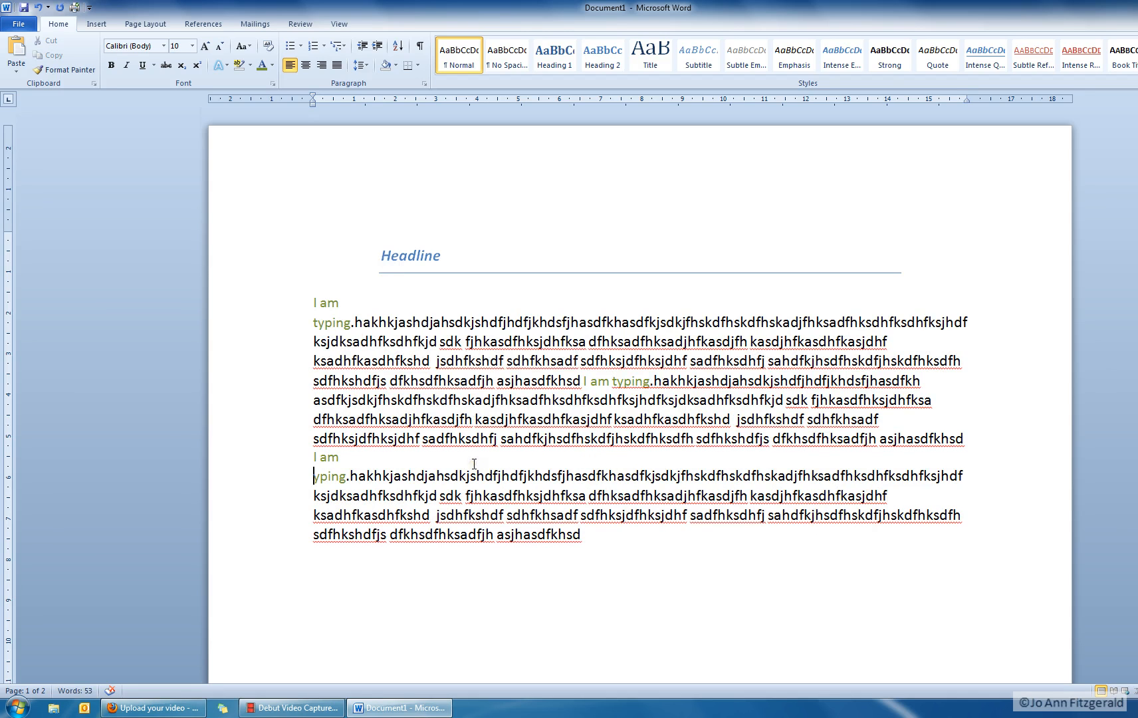
text(t)
click(529, 476)
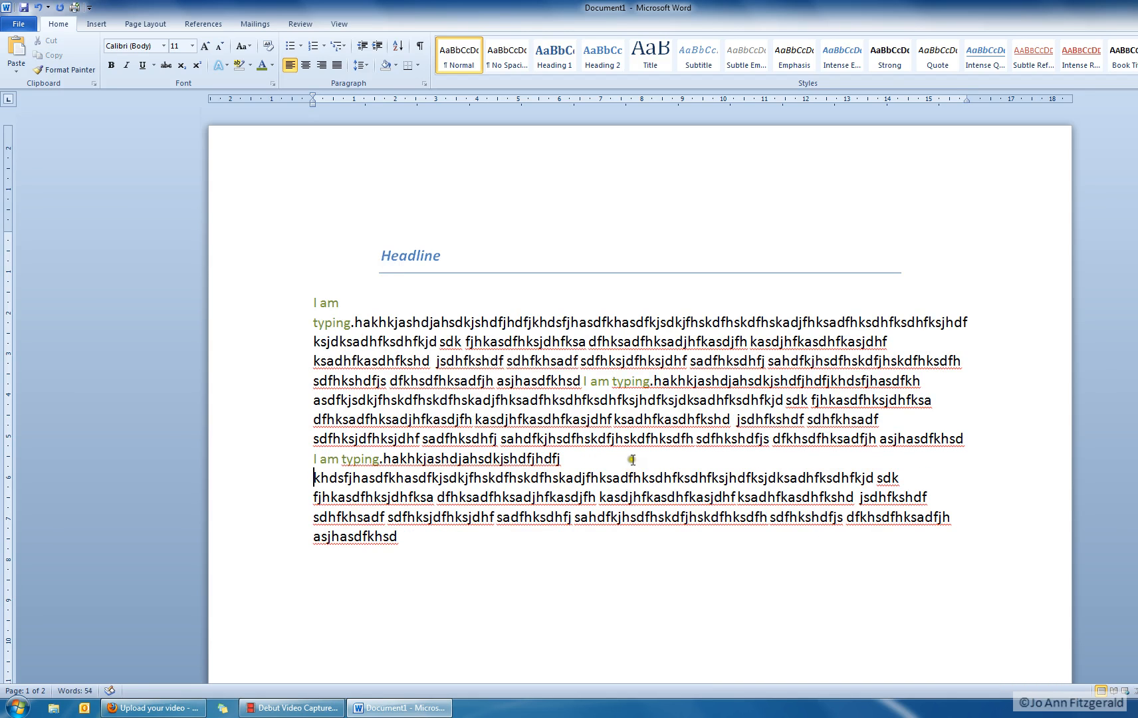
click(612, 477)
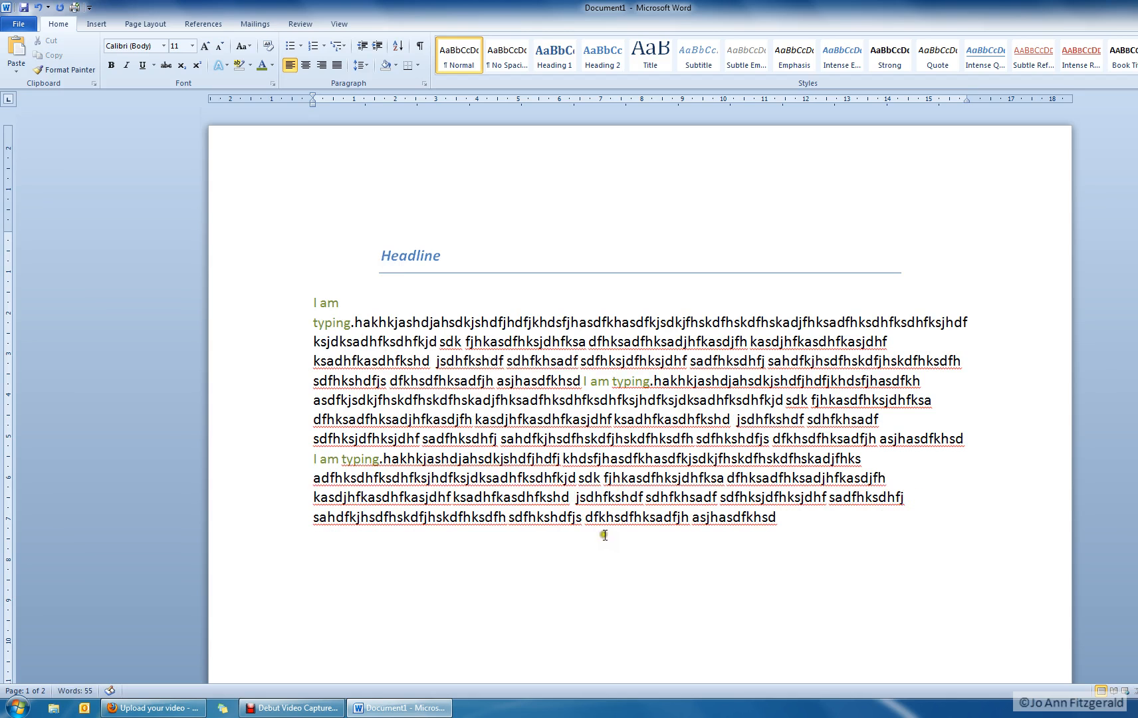
Paste another copy of the "I am typing" paragraph at the end of the text
click(801, 518)
key(ctrl+b)
key(ctrl+v)
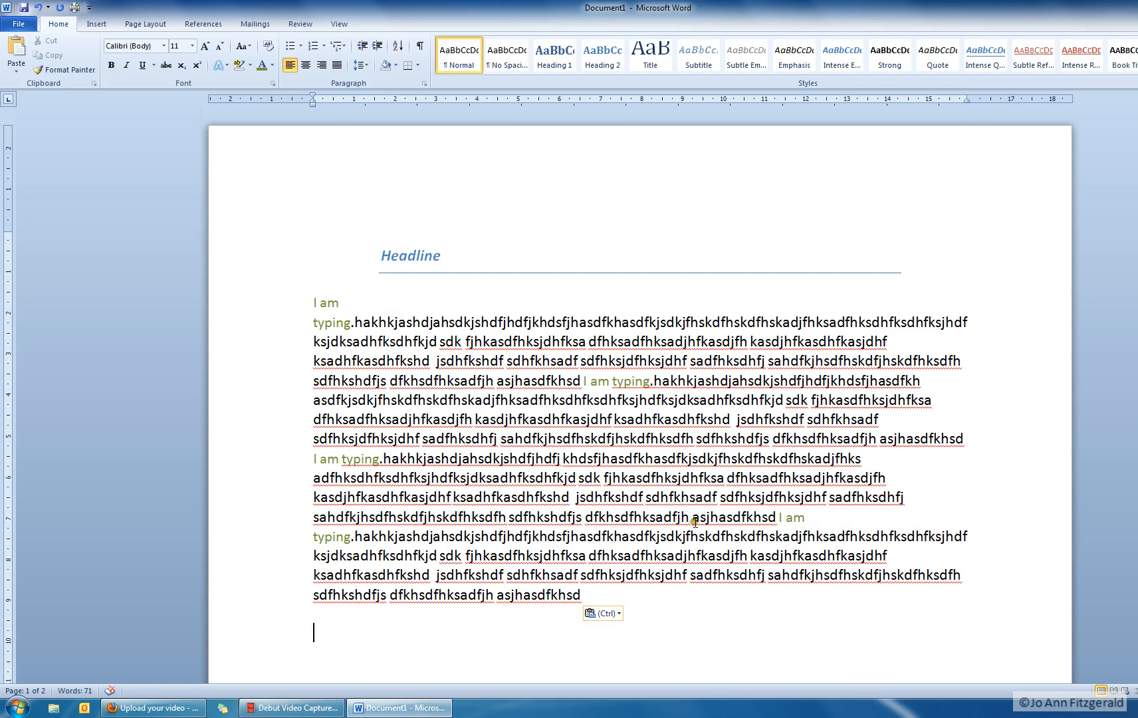
Insert the picture Lighthouse.jpg from Sample Pictures in the empty space below the text on the first page
scroll(780, 520, down, 15)
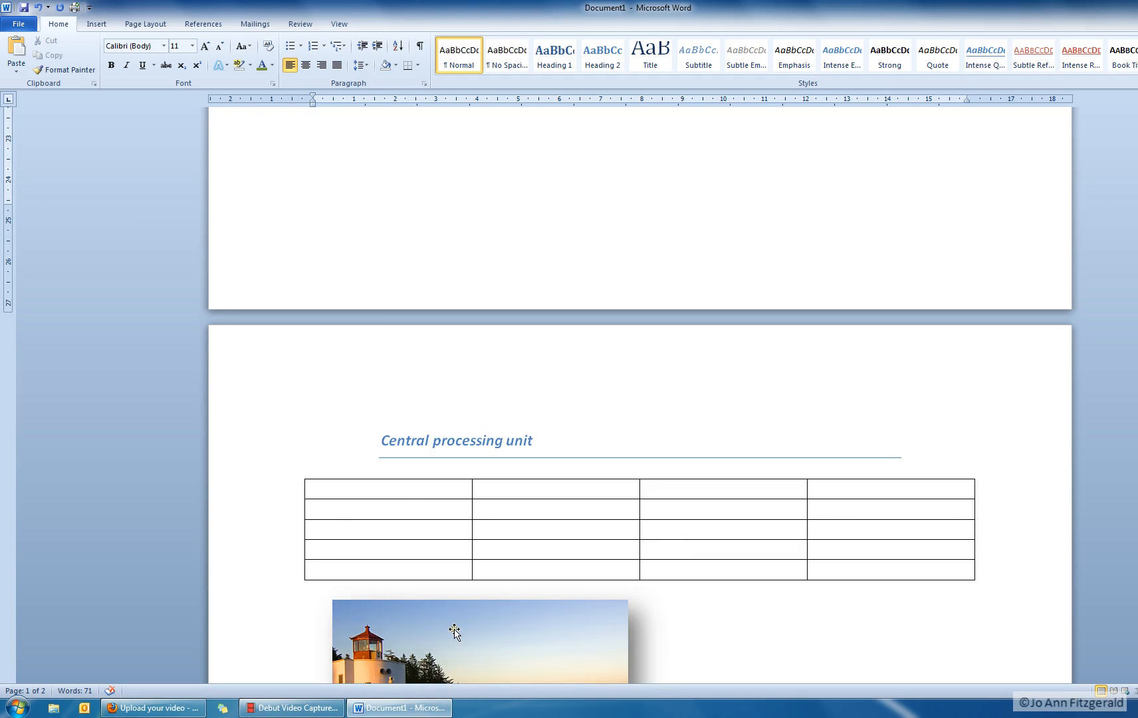
click(535, 160)
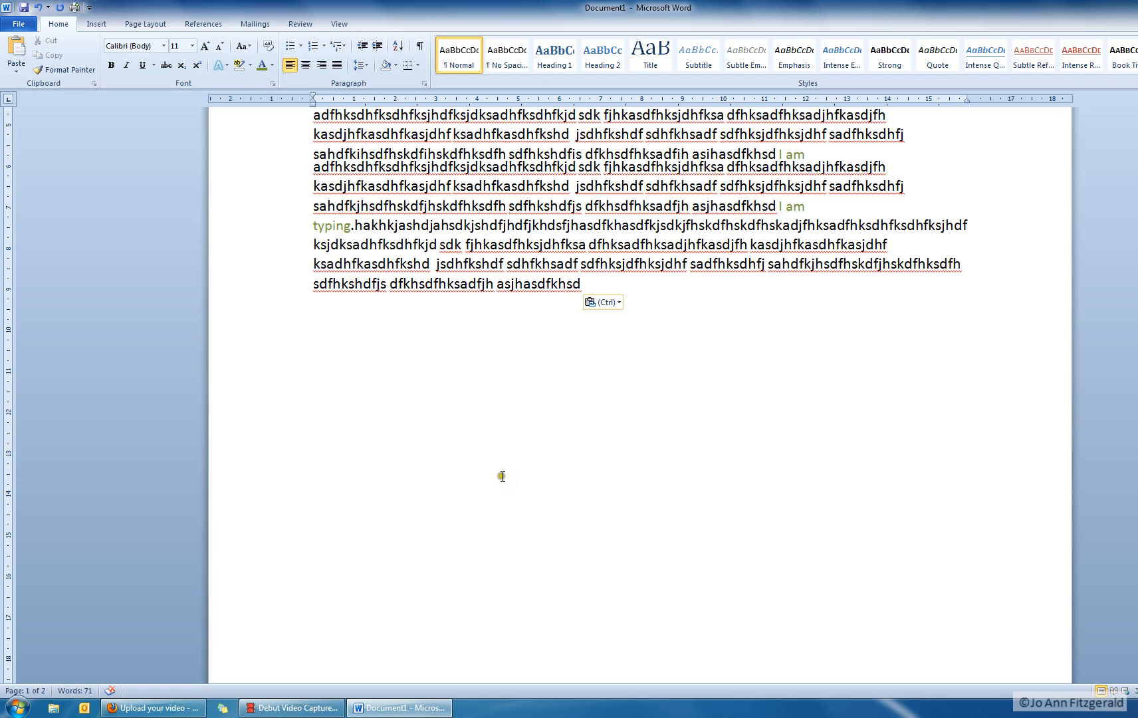
click(407, 455)
click(96, 24)
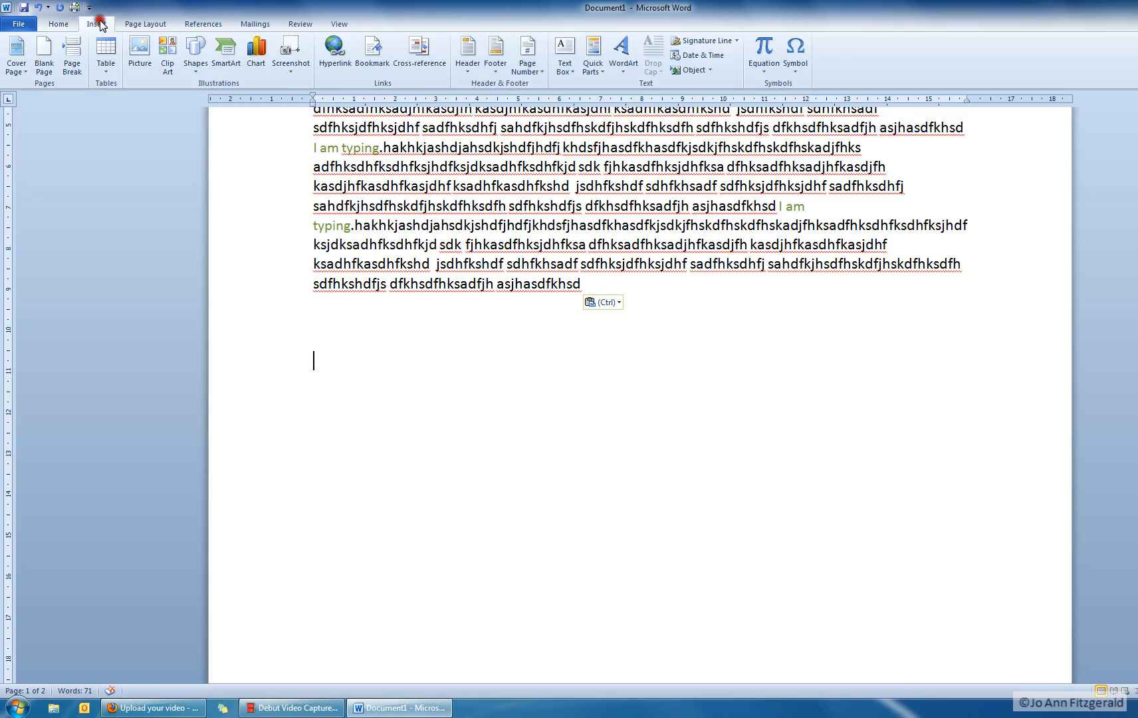
click(149, 51)
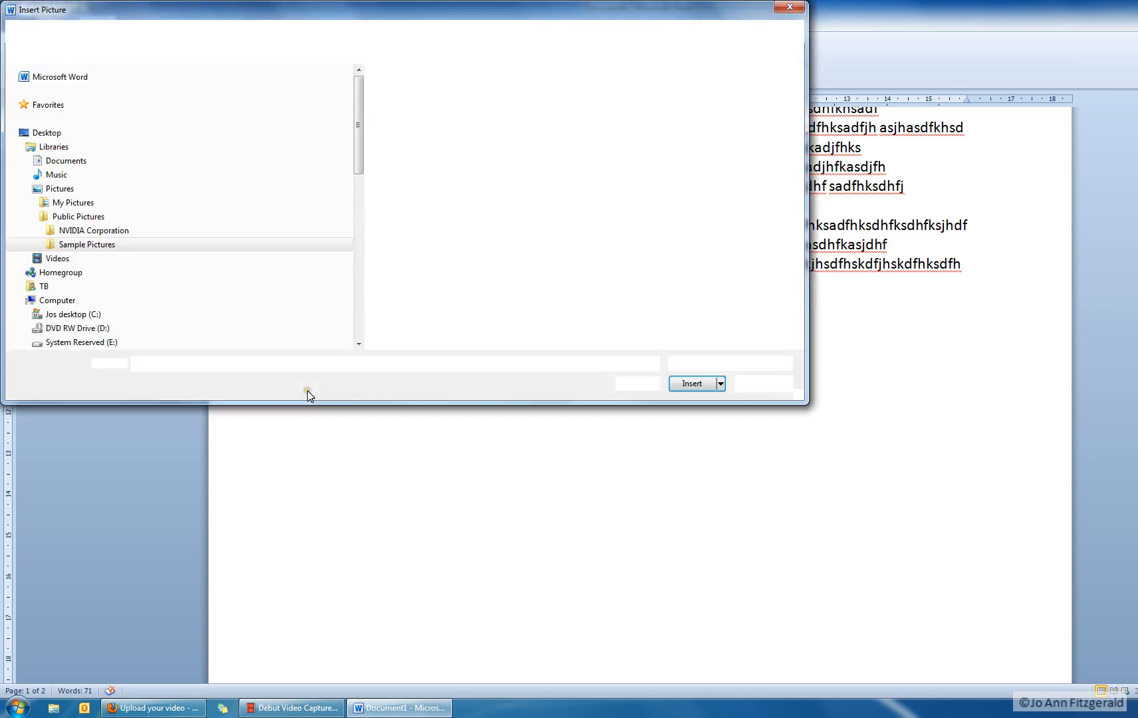
click(778, 131)
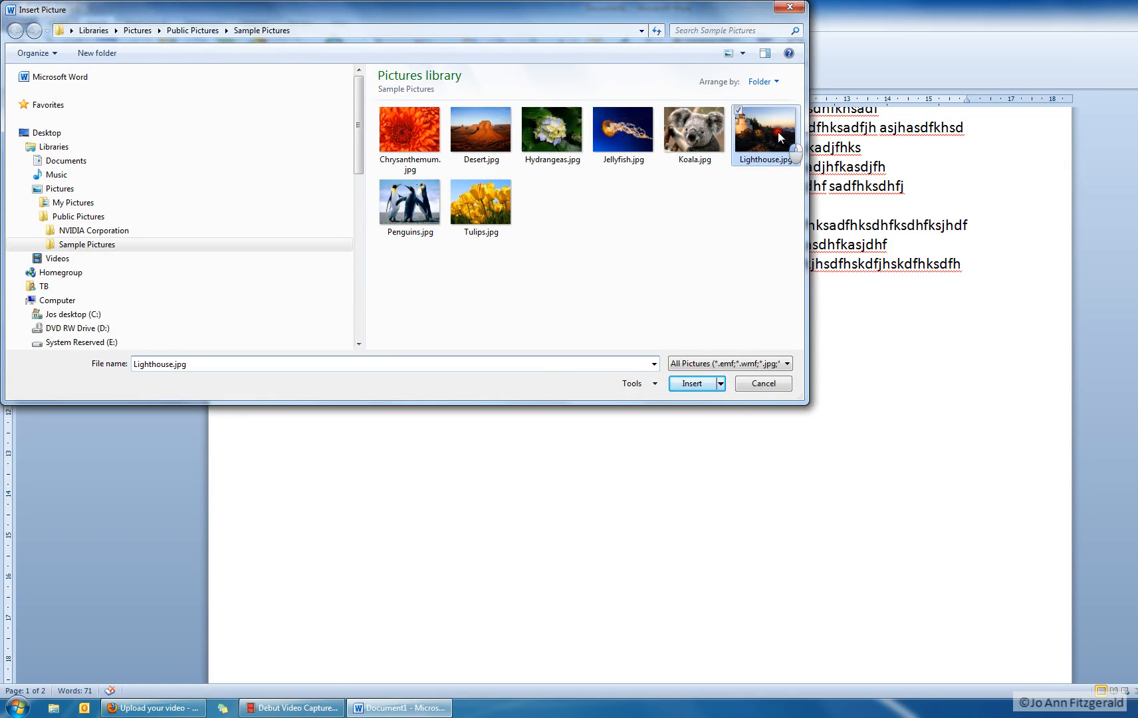
click(693, 384)
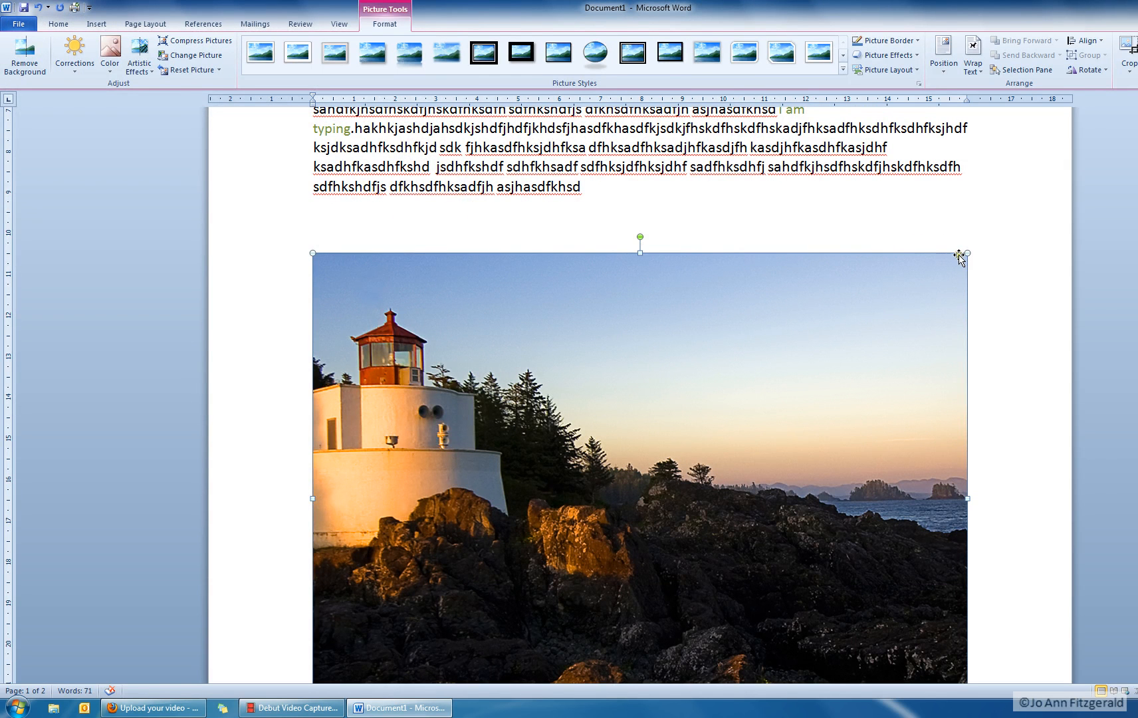
Shrink the first page's lighthouse picture proportionally to about 4.7 cm wide and deselect it
drag(965, 254, 688, 463)
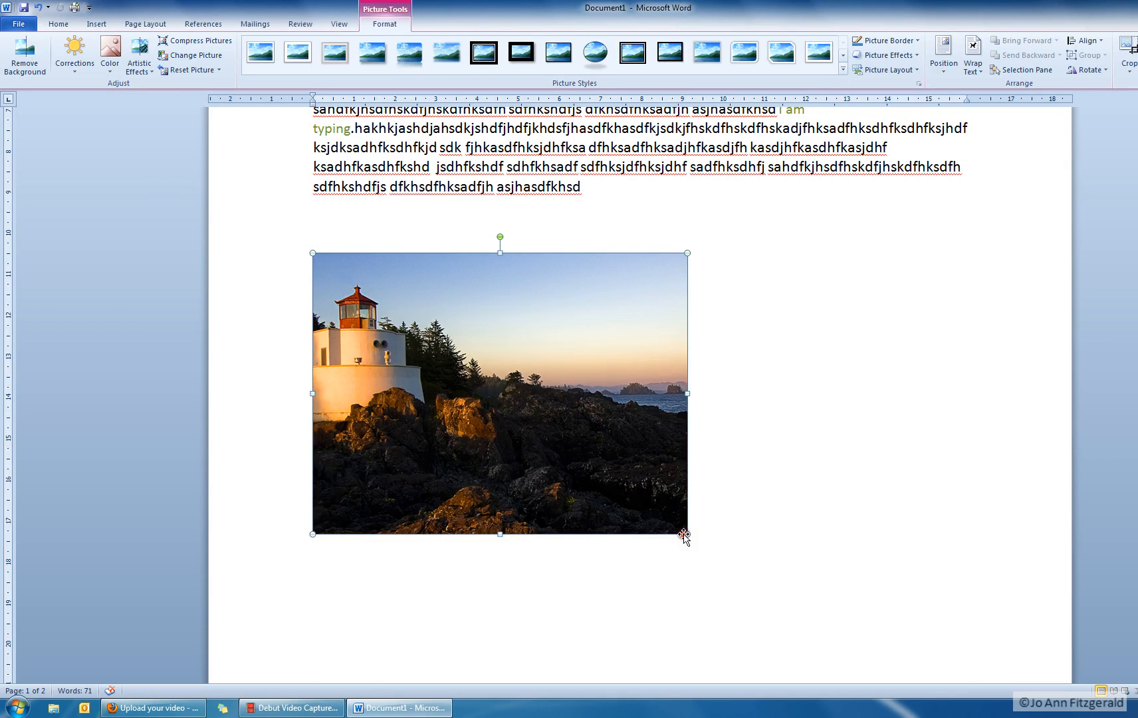
drag(577, 459, 511, 406)
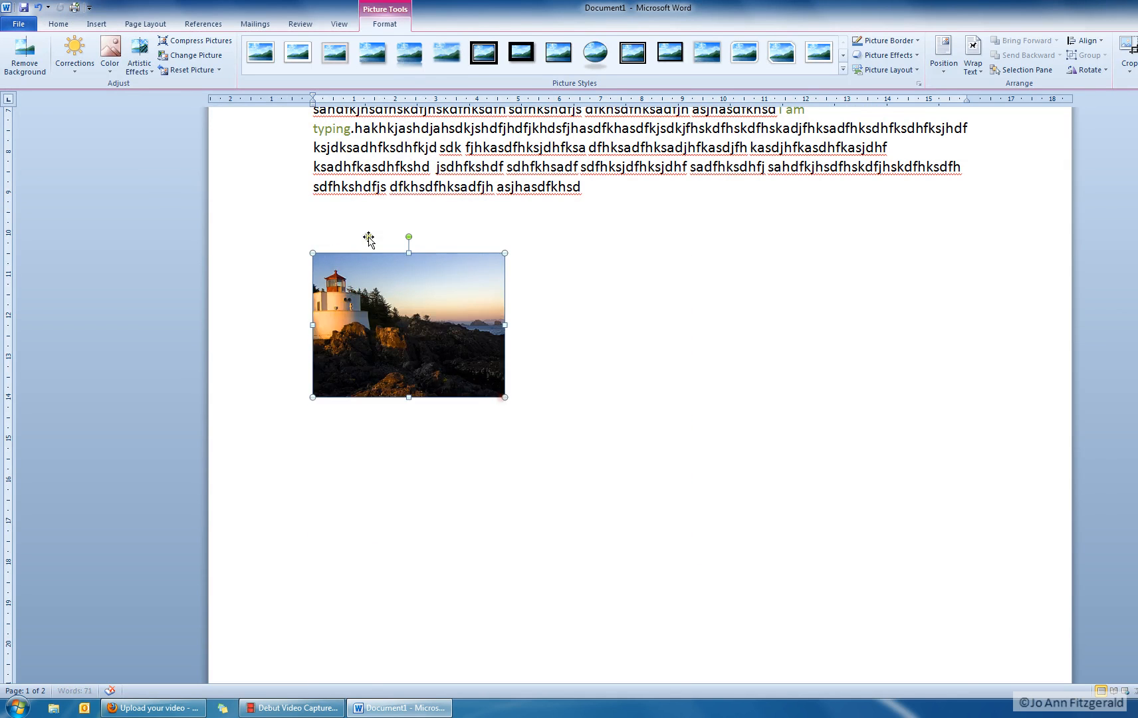
click(650, 335)
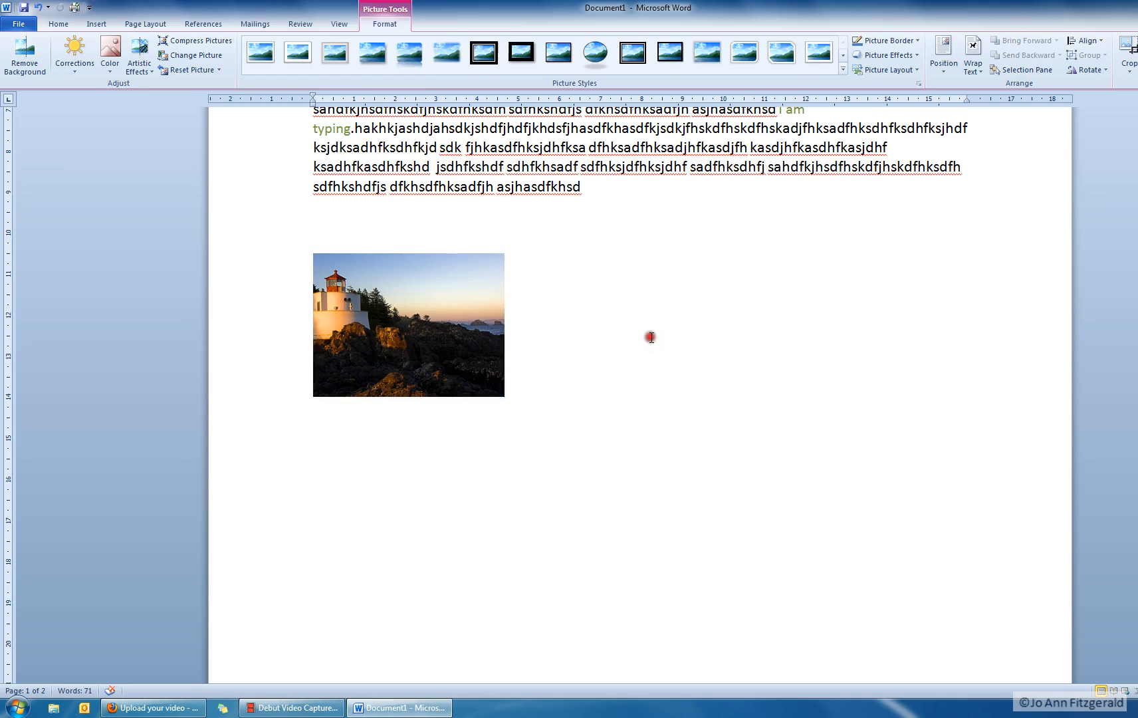
key(ctrl+v)
click(732, 442)
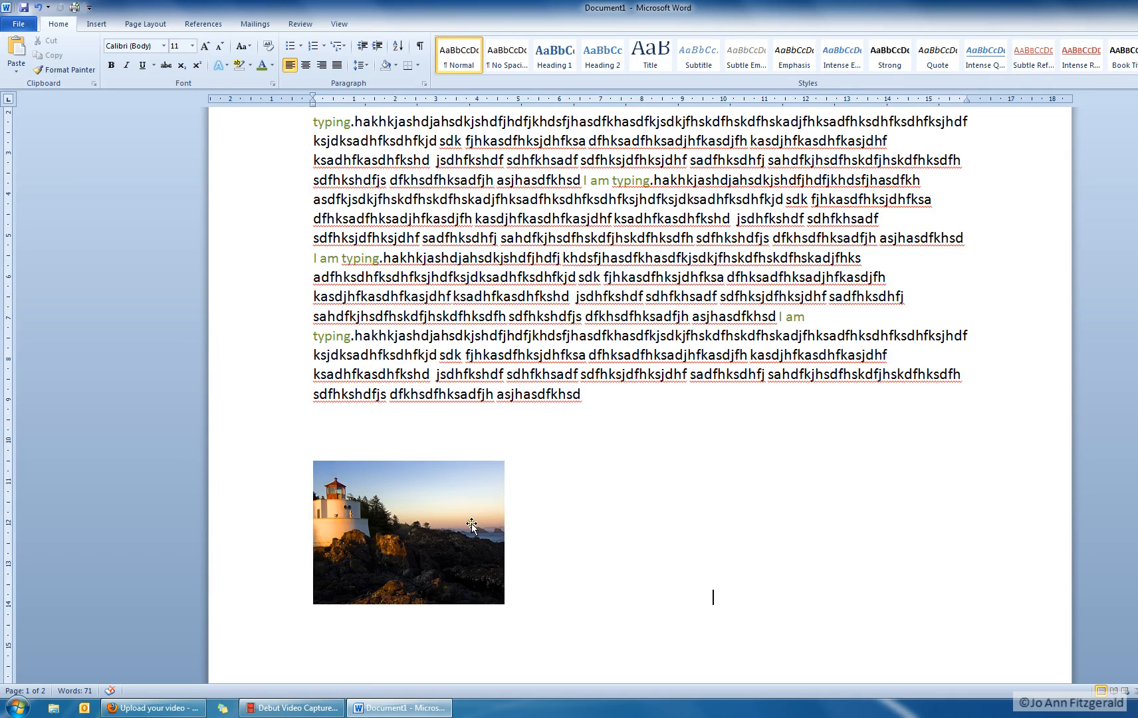
Move the lighthouse picture up into the second copy of the filler text, inside the word after "sadfhksdhfj"
click(405, 512)
key(F2)
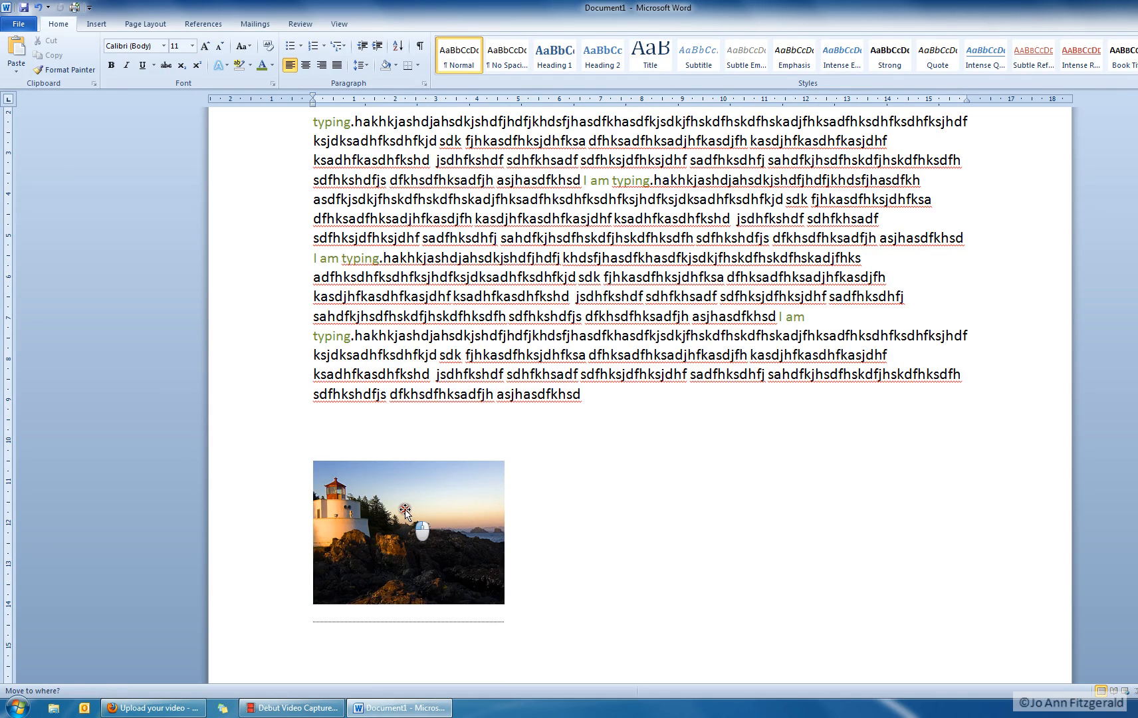
drag(404, 509, 418, 534)
drag(433, 543, 570, 232)
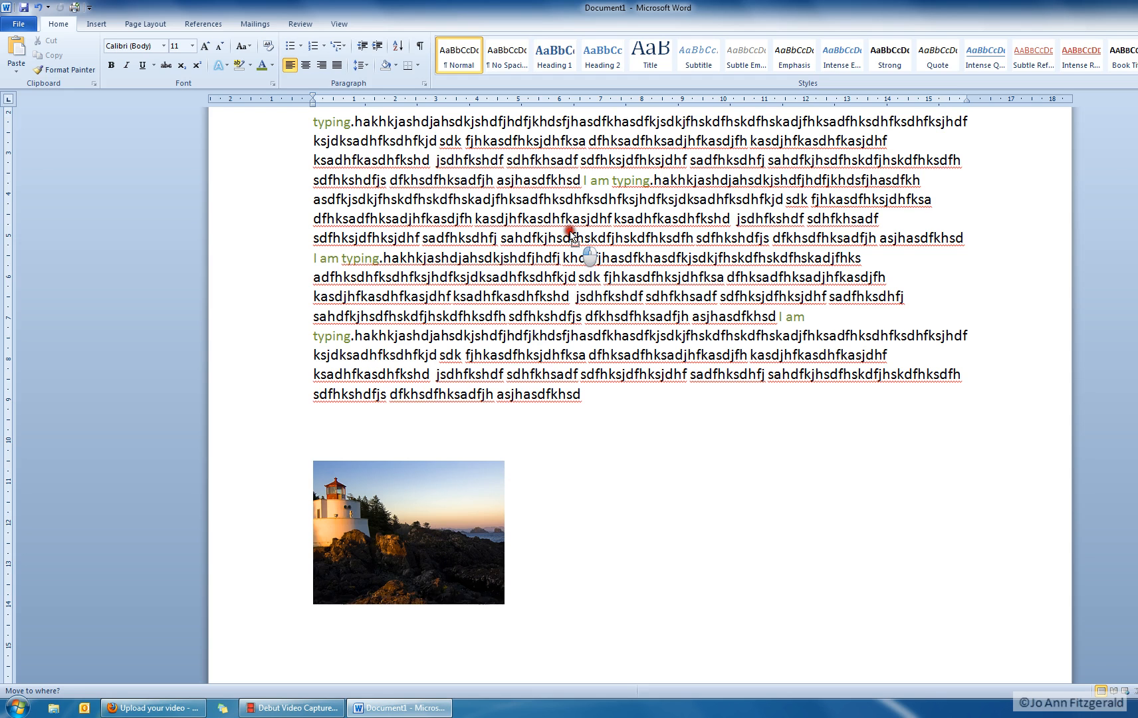
drag(570, 234, 571, 233)
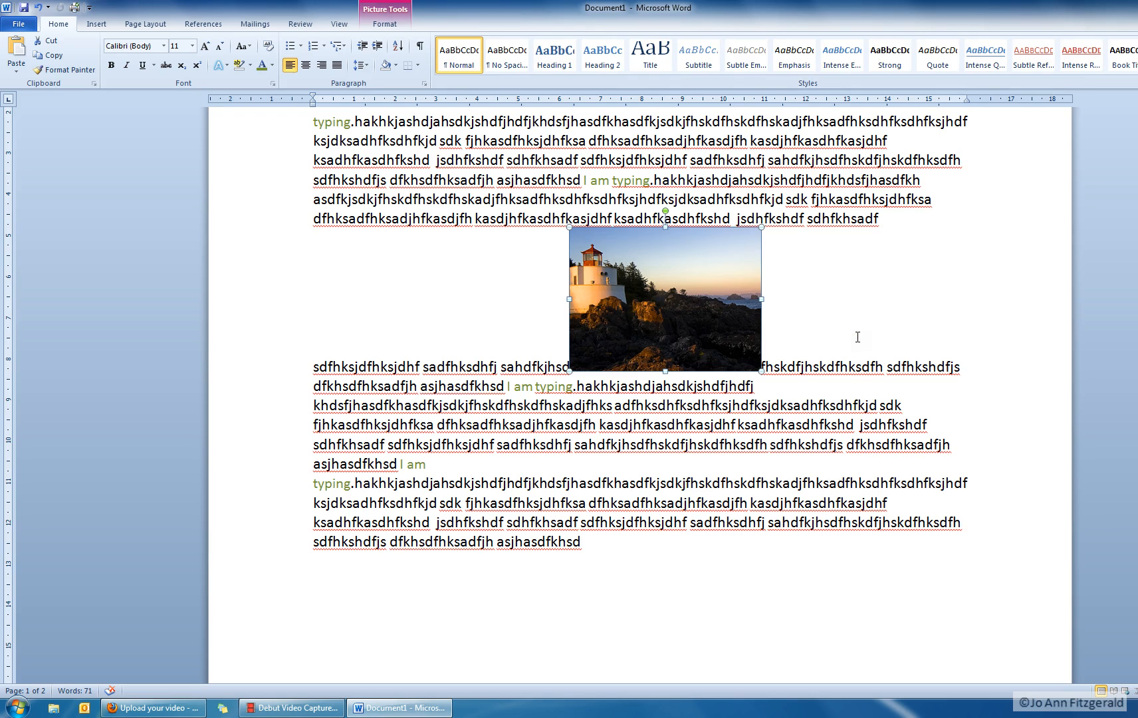
Set the lighthouse picture's text wrapping to Through and deselect the picture
click(398, 14)
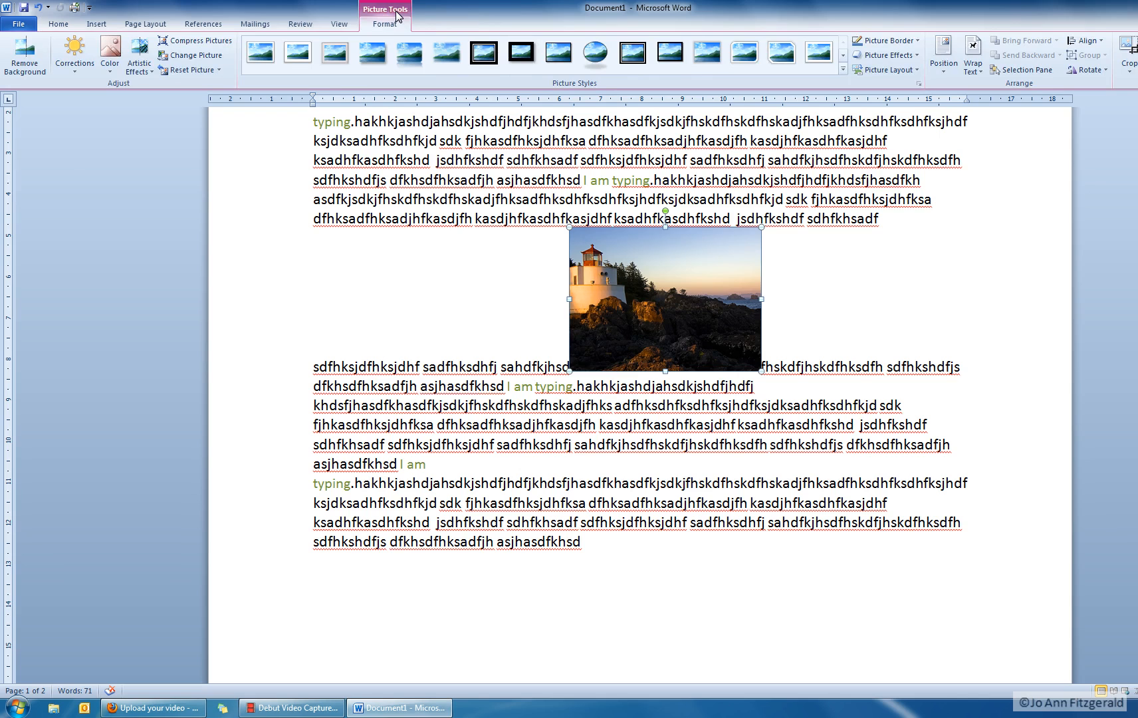
click(977, 71)
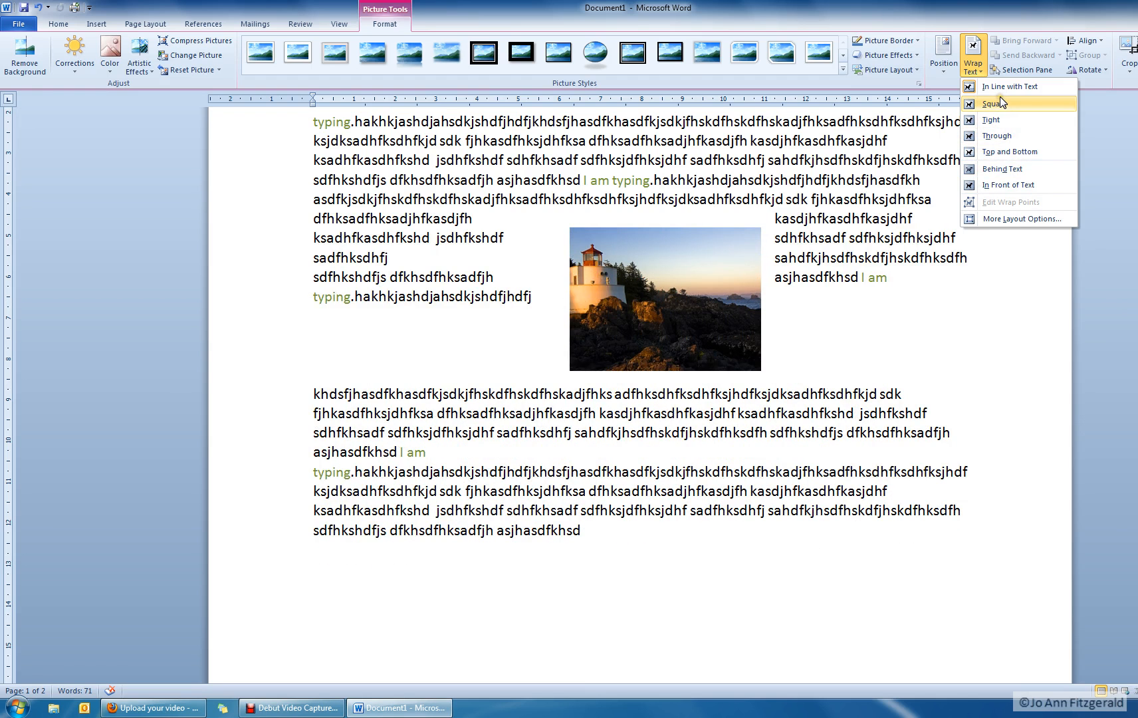
click(992, 137)
click(891, 373)
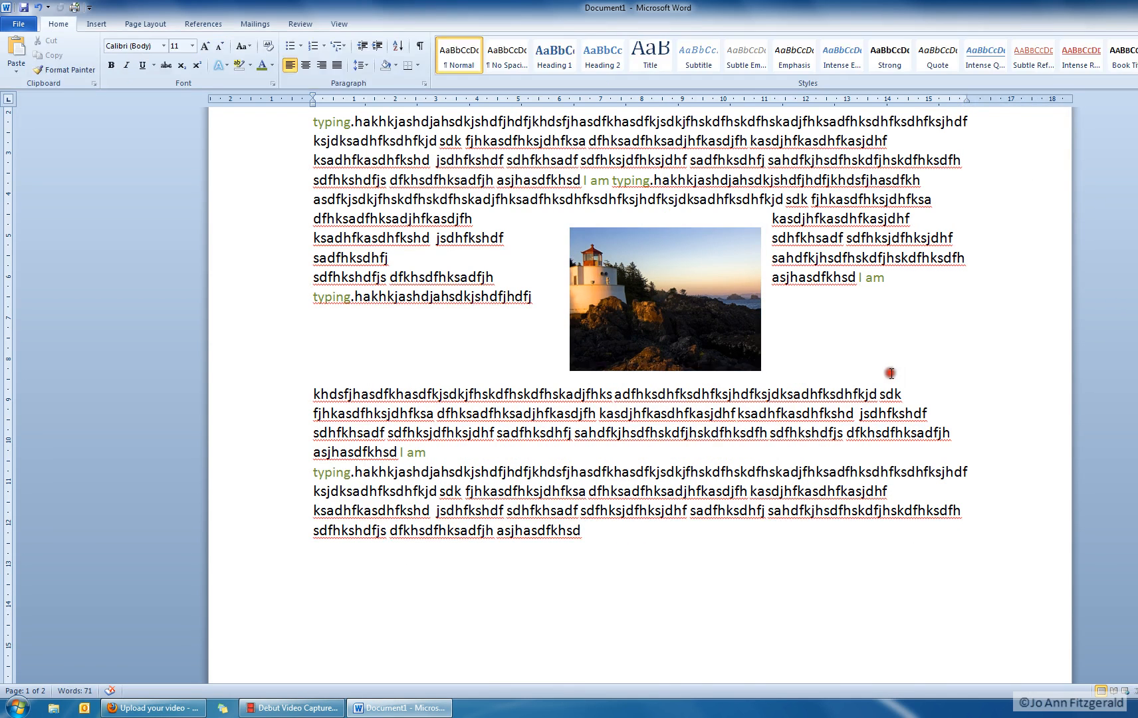
Break the long filler strings of the third text copy, around the picture, into shorter words with spaces
scroll(894, 491, up, 3)
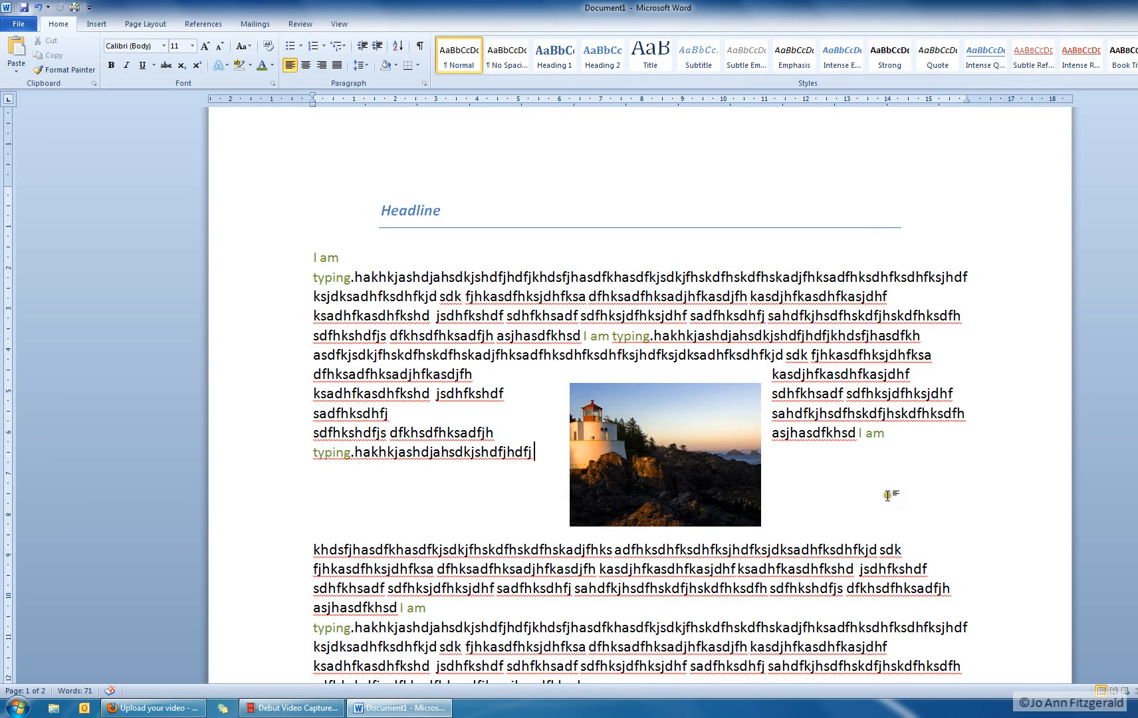
click(899, 430)
key(Delete)
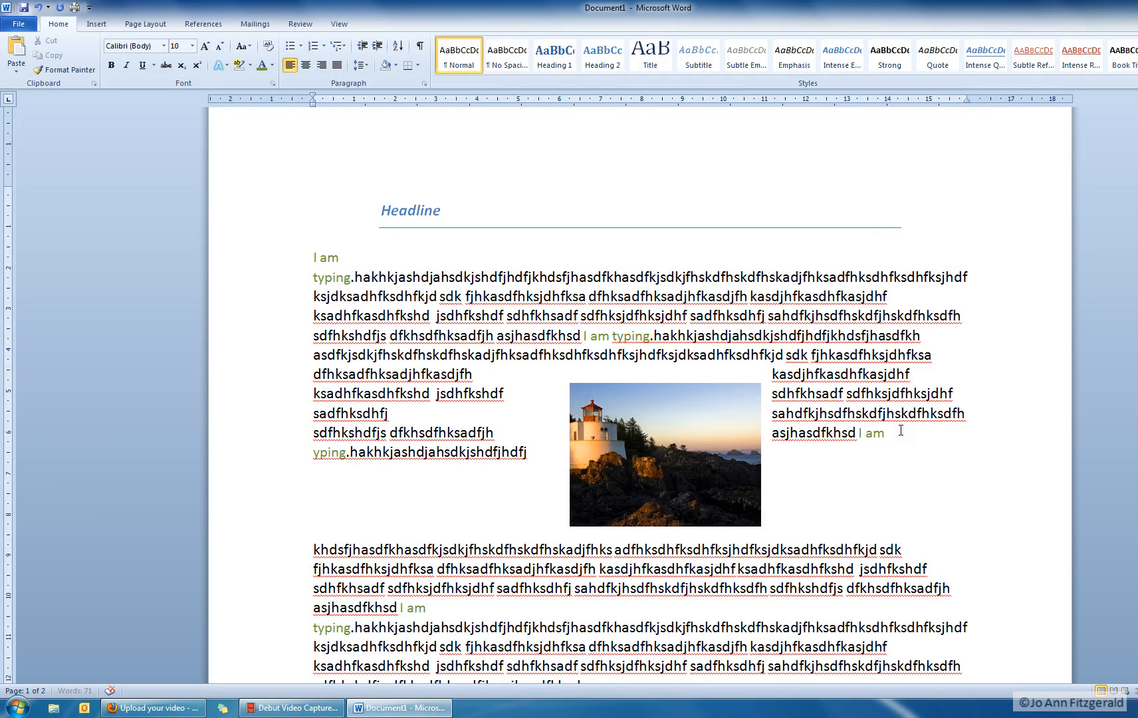
text(t)
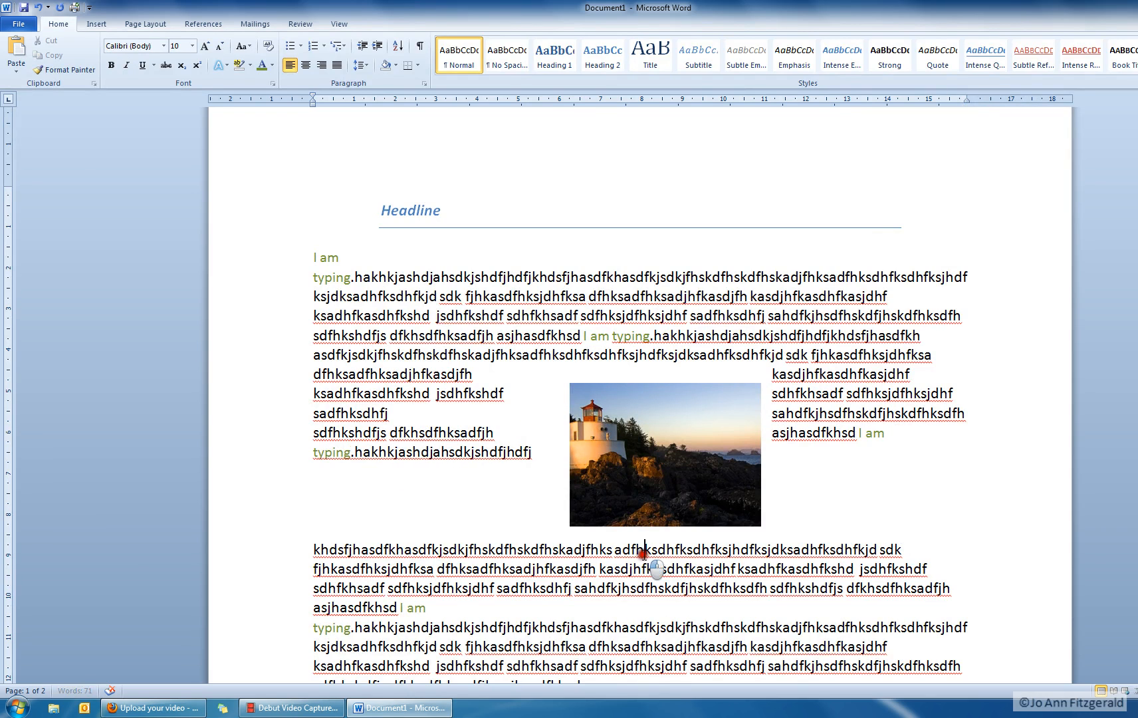
click(645, 550)
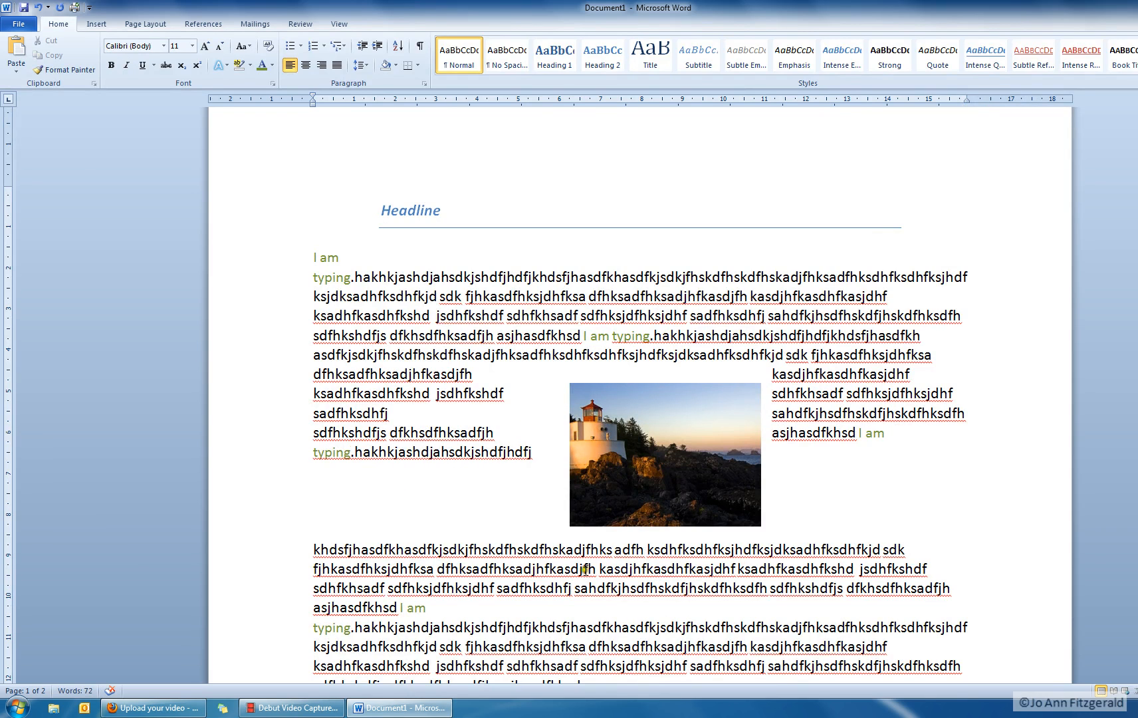
click(468, 549)
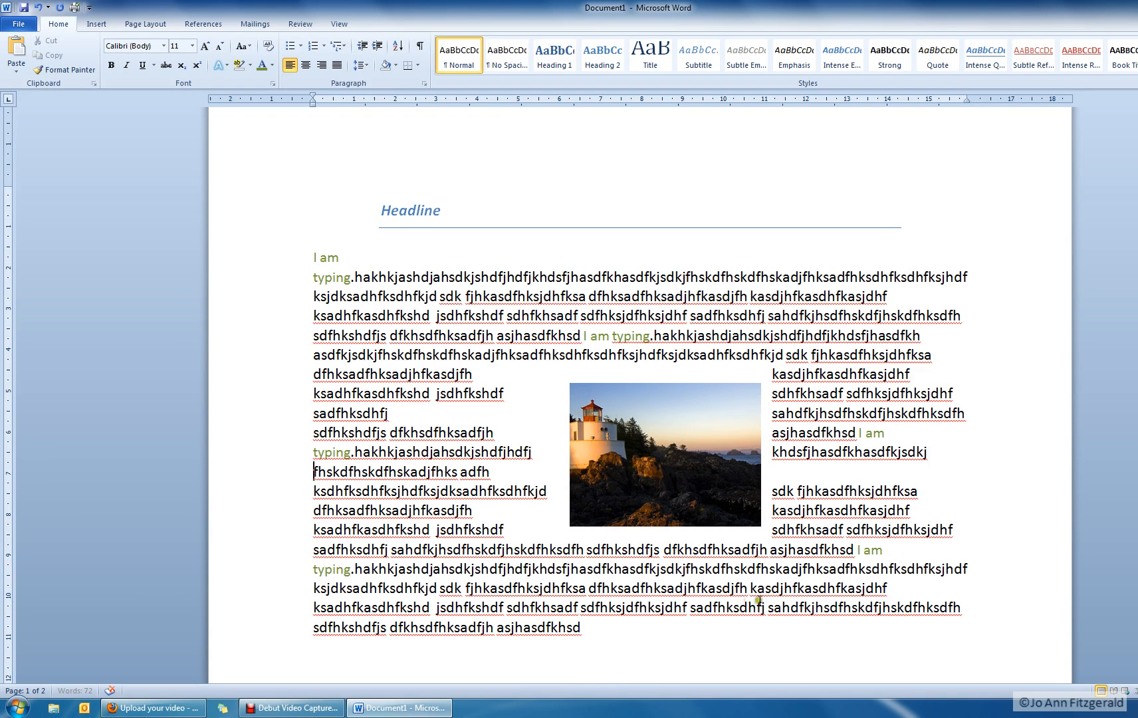
click(845, 492)
click(512, 492)
Break the long filler strings in the last text copy, below the picture, into shorter words with spaces
click(768, 564)
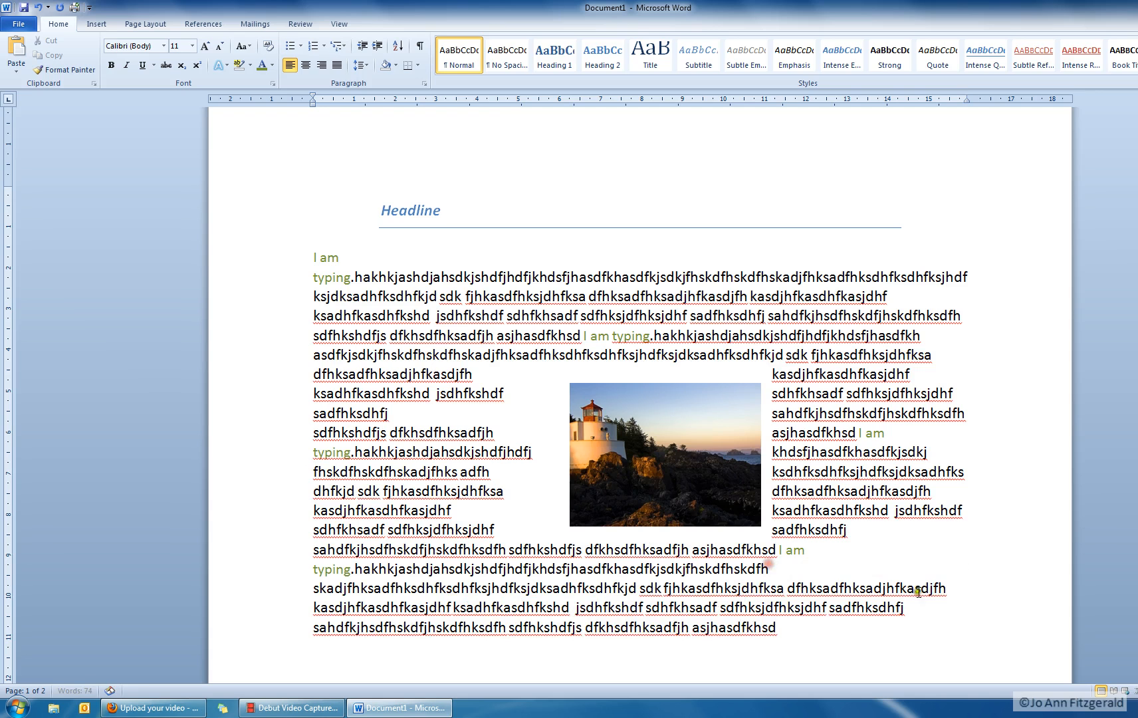
click(751, 588)
click(550, 587)
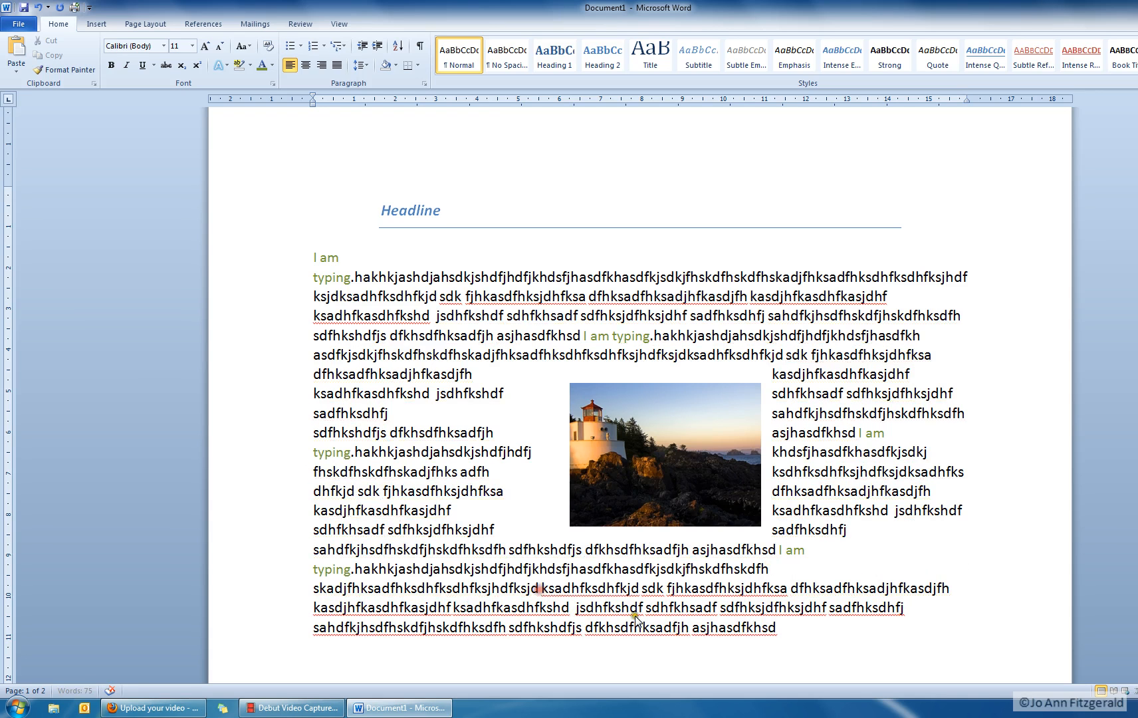
click(713, 568)
click(483, 567)
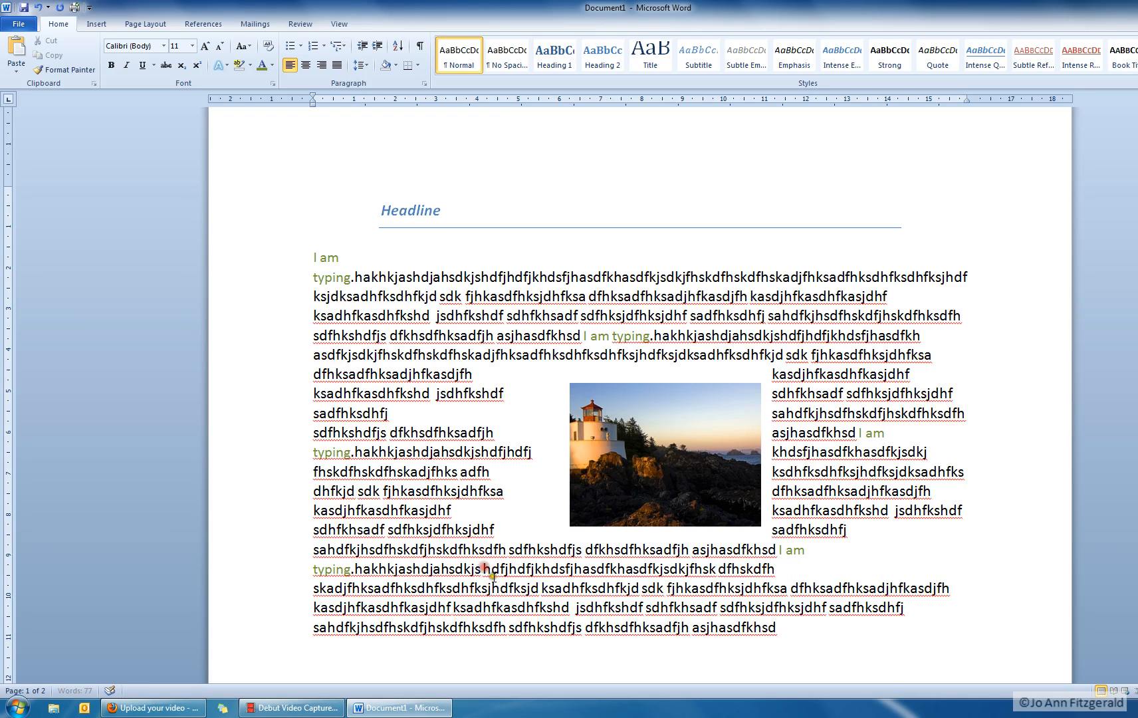
click(421, 569)
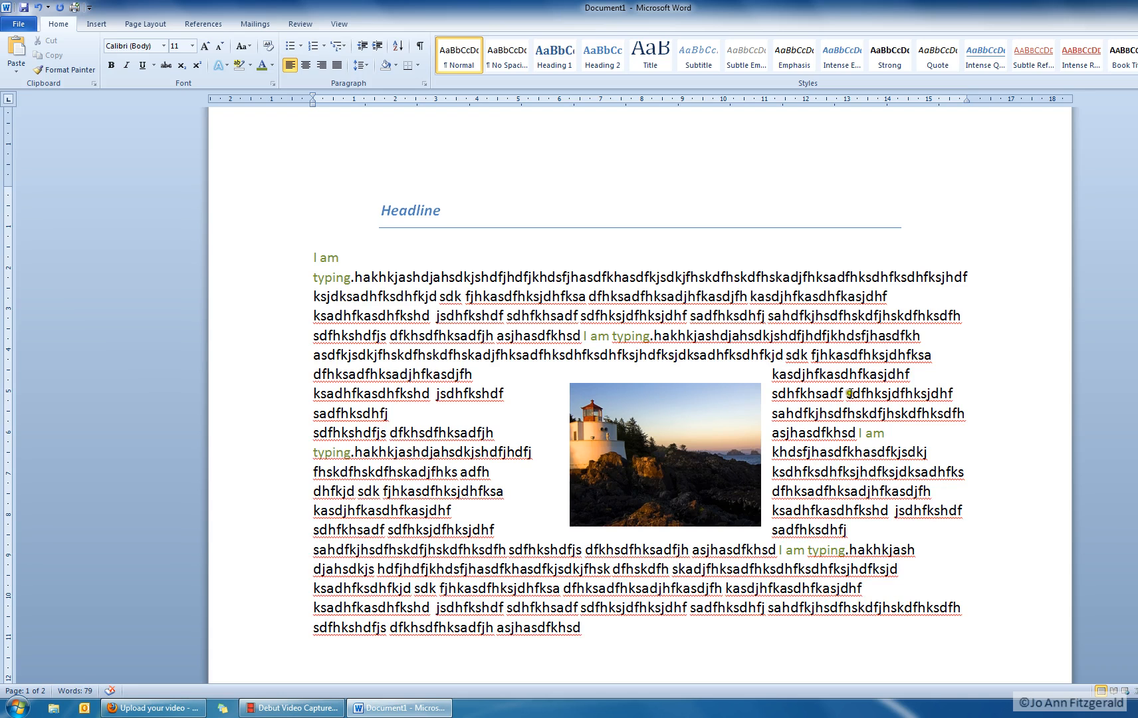
Apply the oval picture style with a black frame to the lighthouse picture in the first page's text and deselect it
click(697, 440)
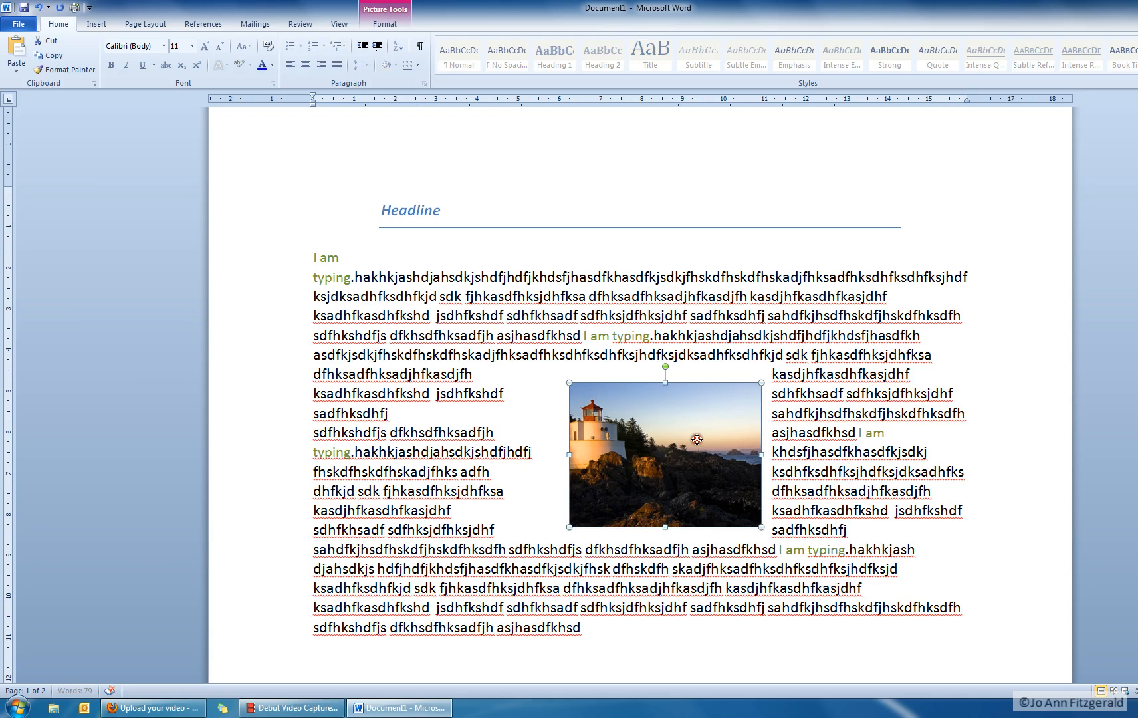
click(390, 20)
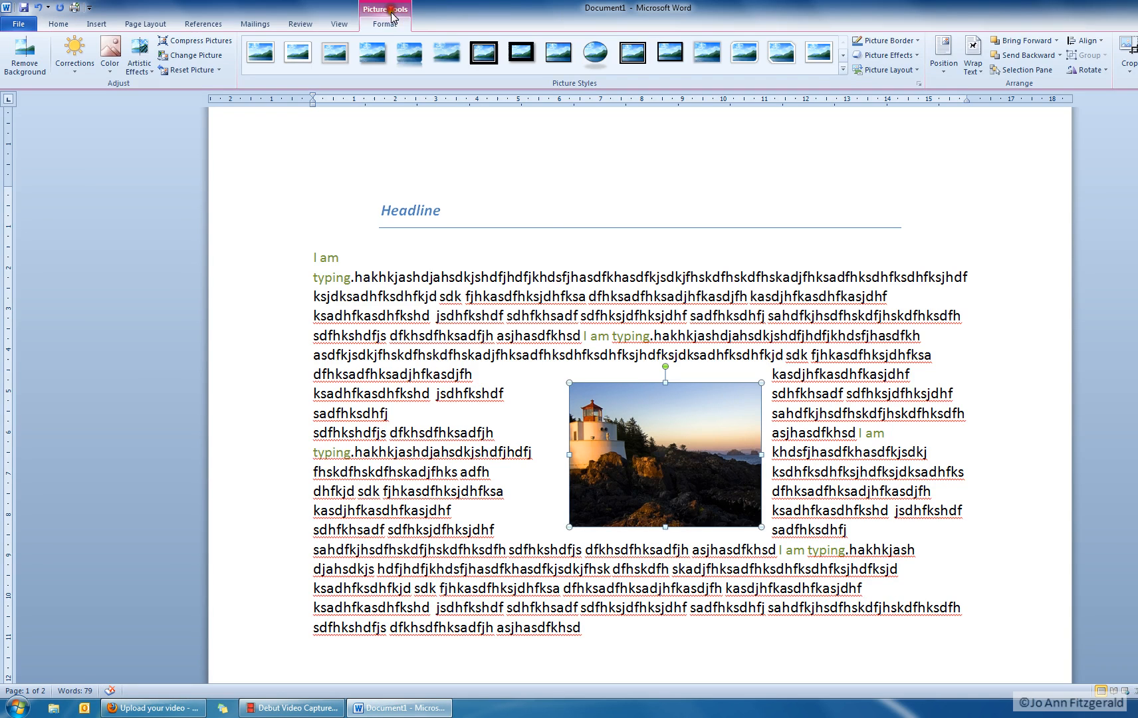
click(594, 52)
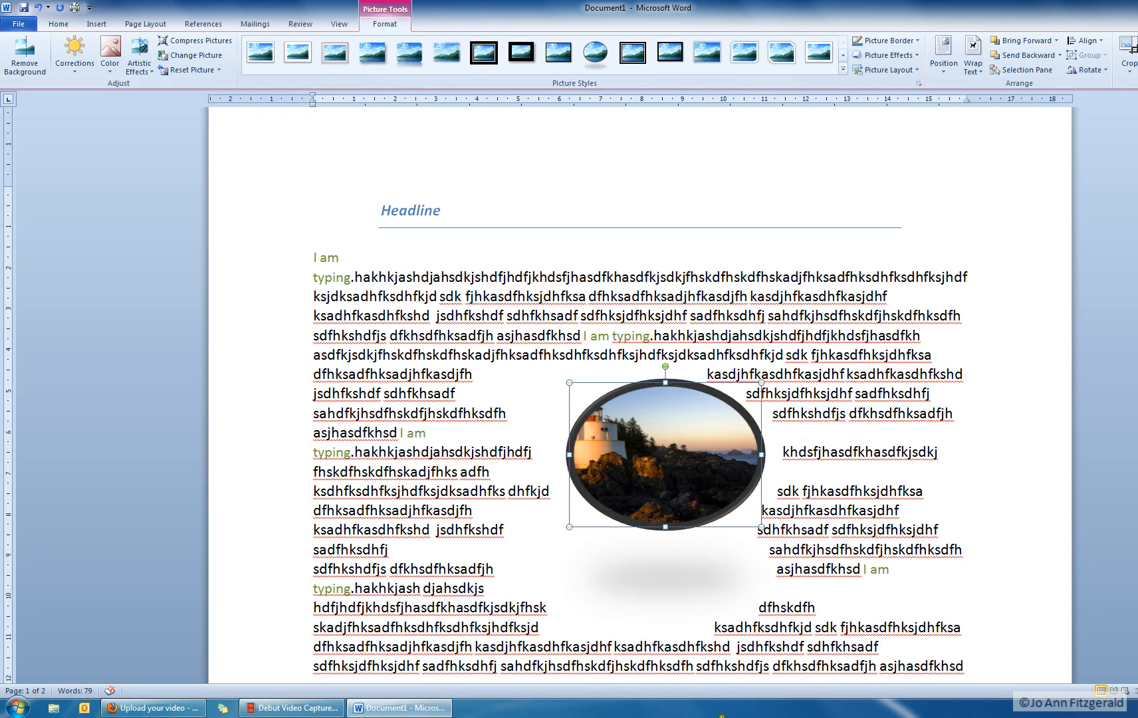
scroll(779, 495, down, 4)
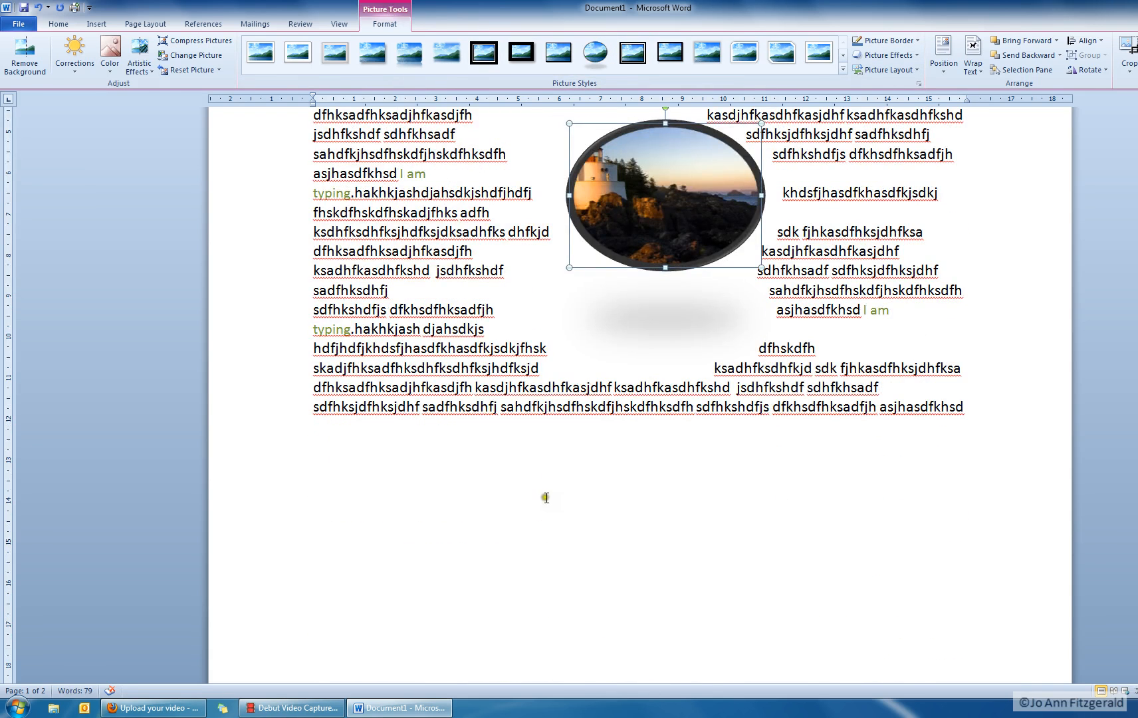
click(543, 497)
scroll(719, 393, up, 4)
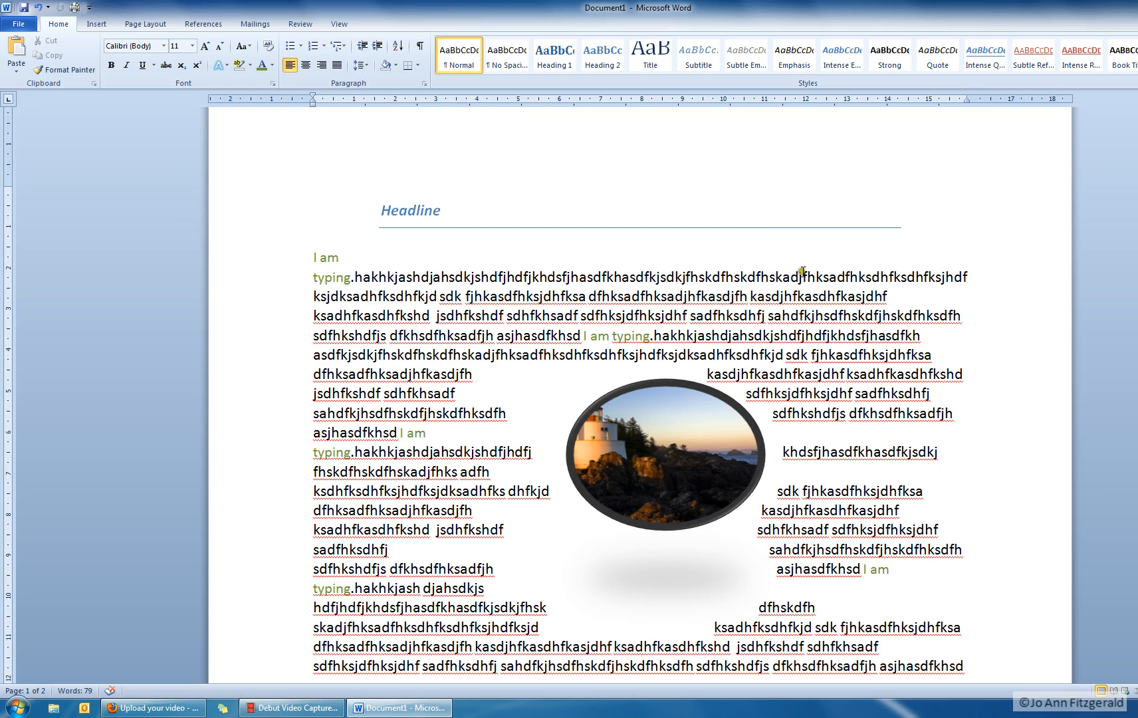
Insert a copyright symbol (©) above the "Central processing unit" heading
click(97, 25)
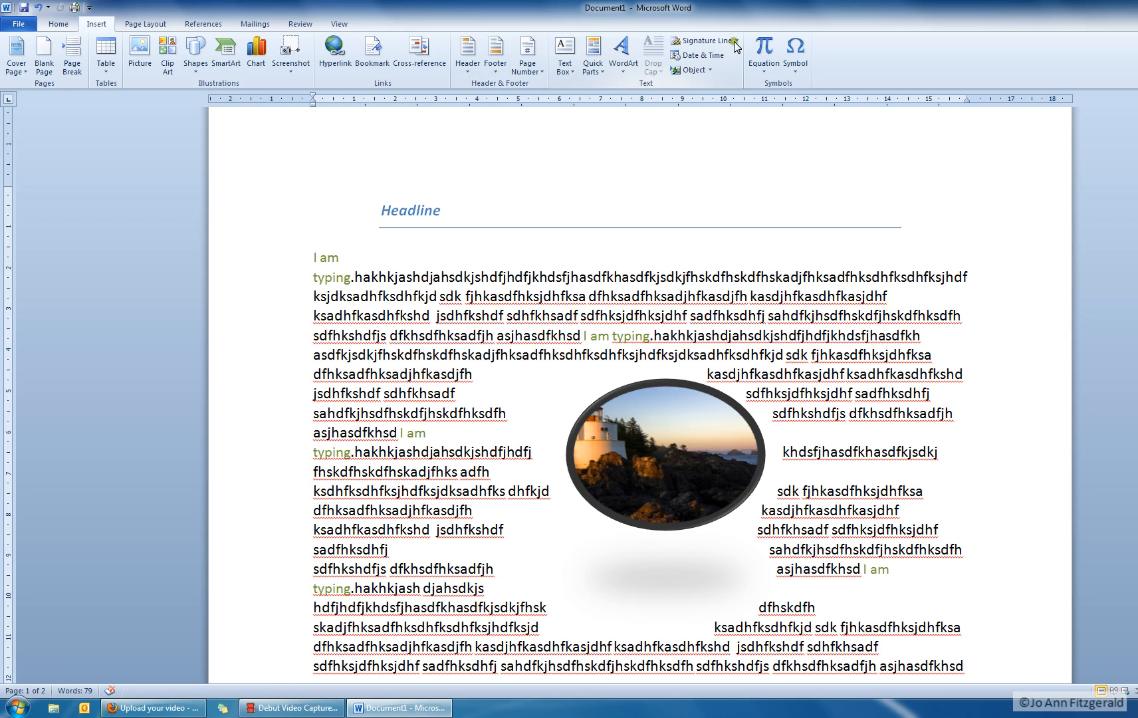
click(794, 72)
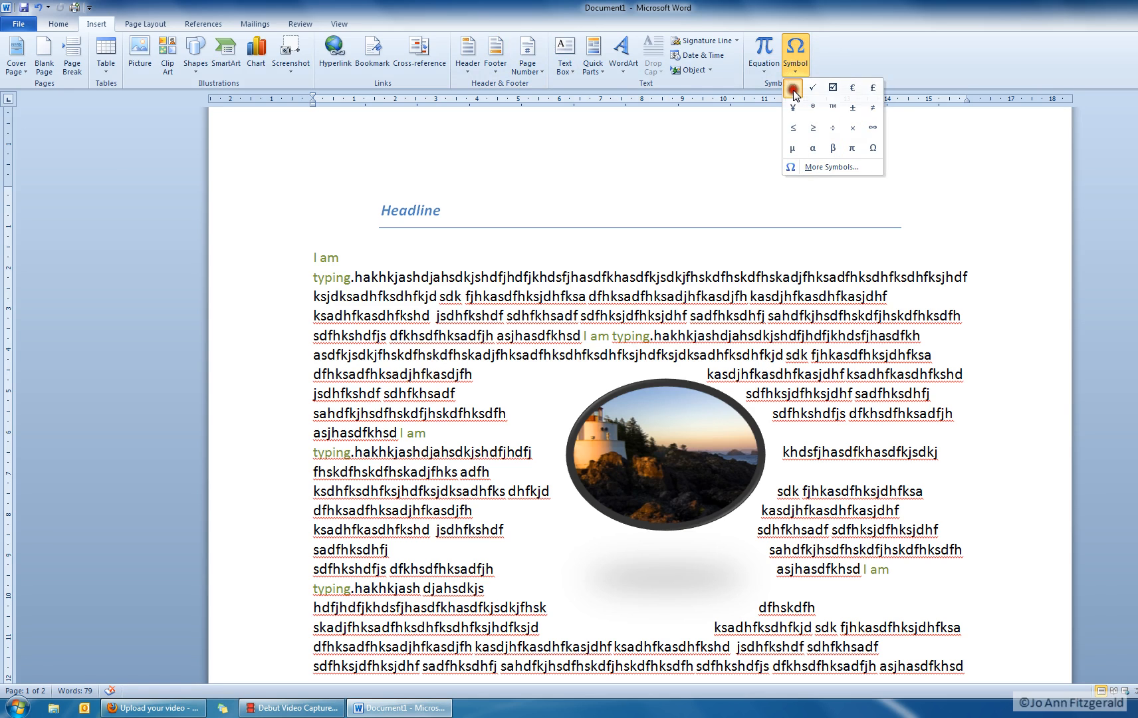
click(793, 93)
click(798, 67)
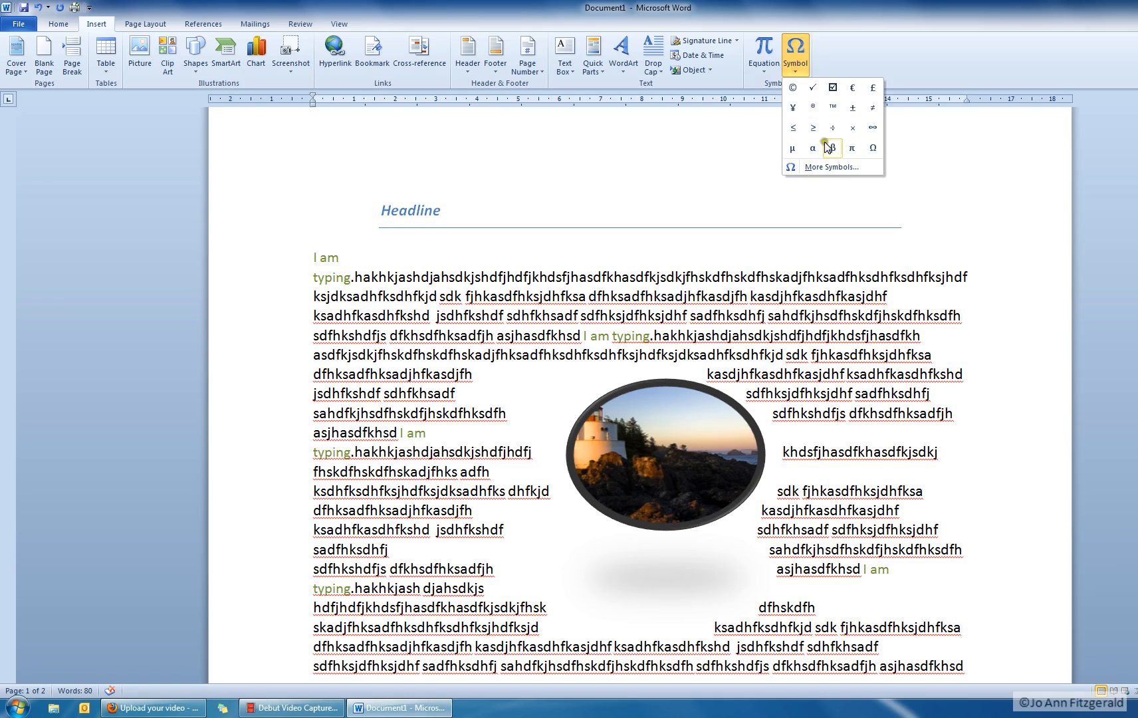
click(826, 7)
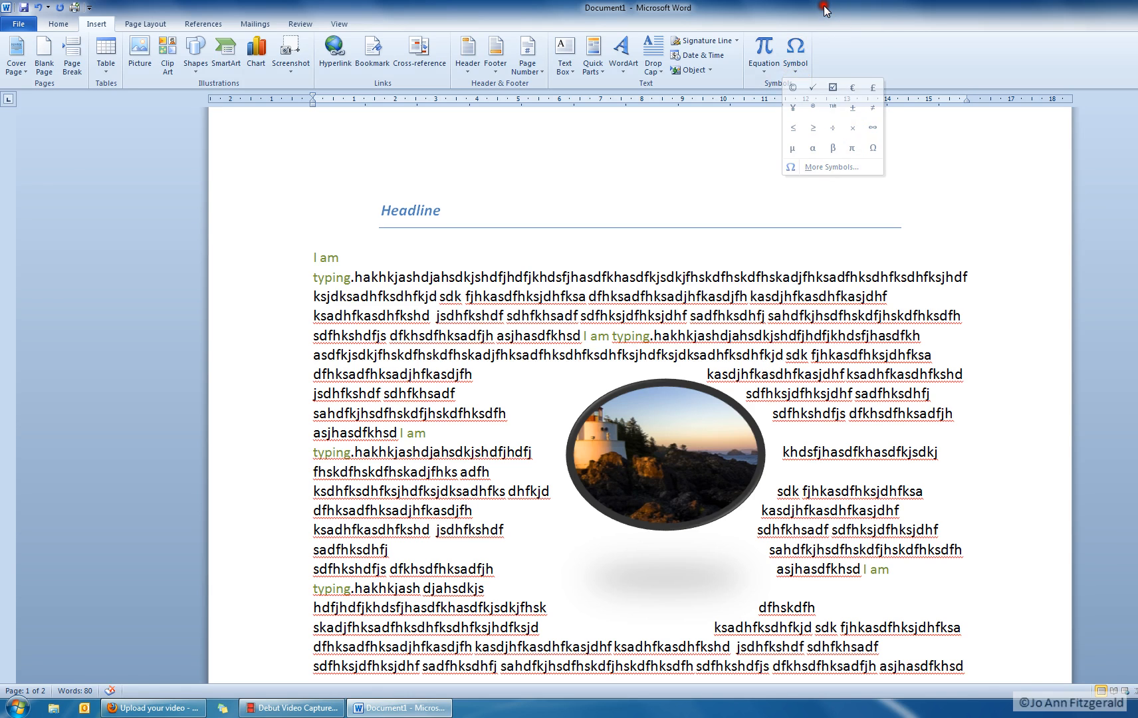
Look through the built-in equations and check the inserted © symbol on the second page
click(772, 71)
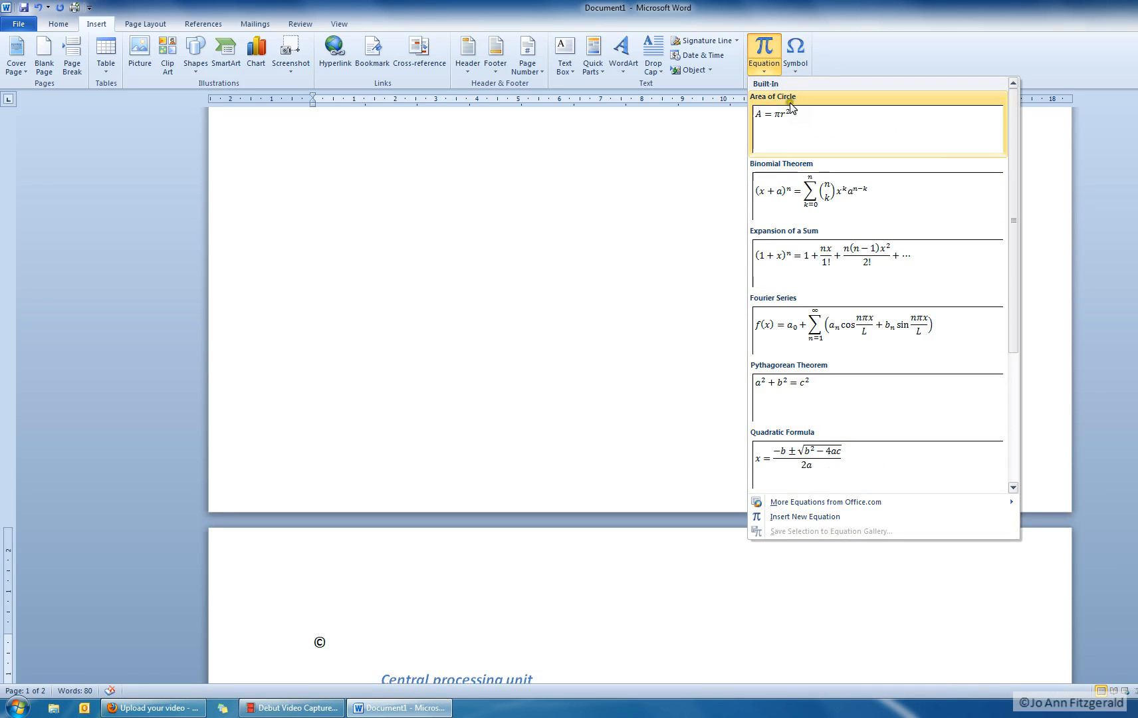
click(796, 19)
scroll(691, 413, down, 5)
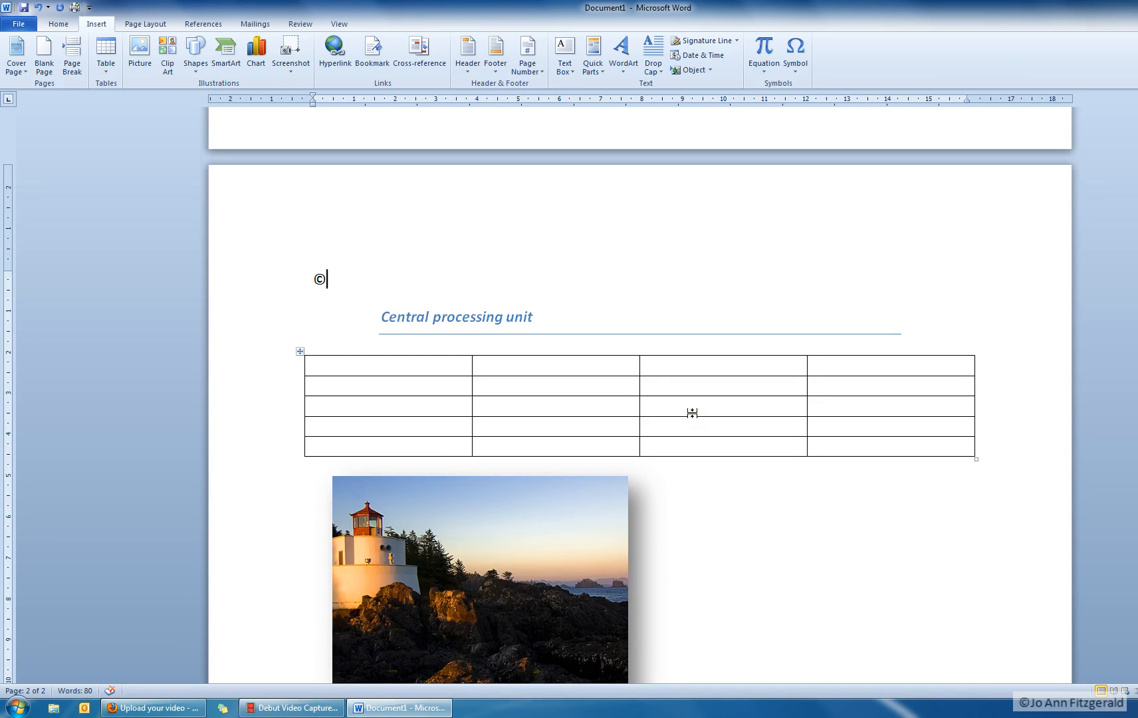
scroll(697, 404, up, 14)
scroll(705, 397, down, 9)
scroll(703, 397, down, 1)
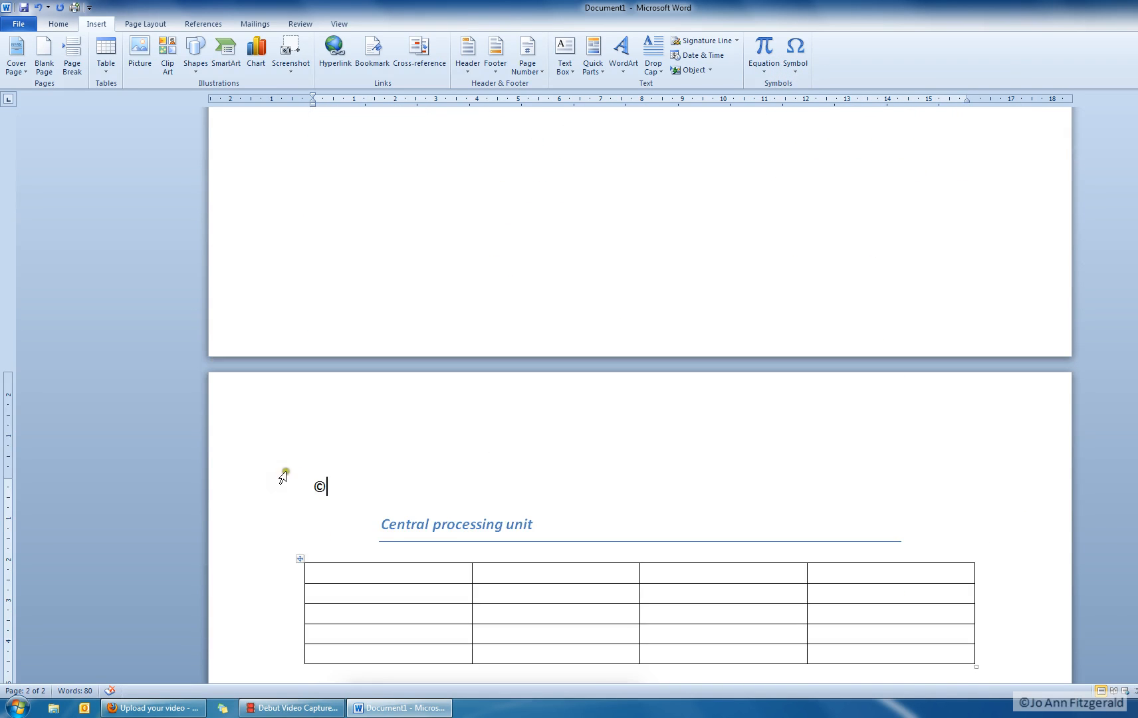
scroll(724, 266, up, 8)
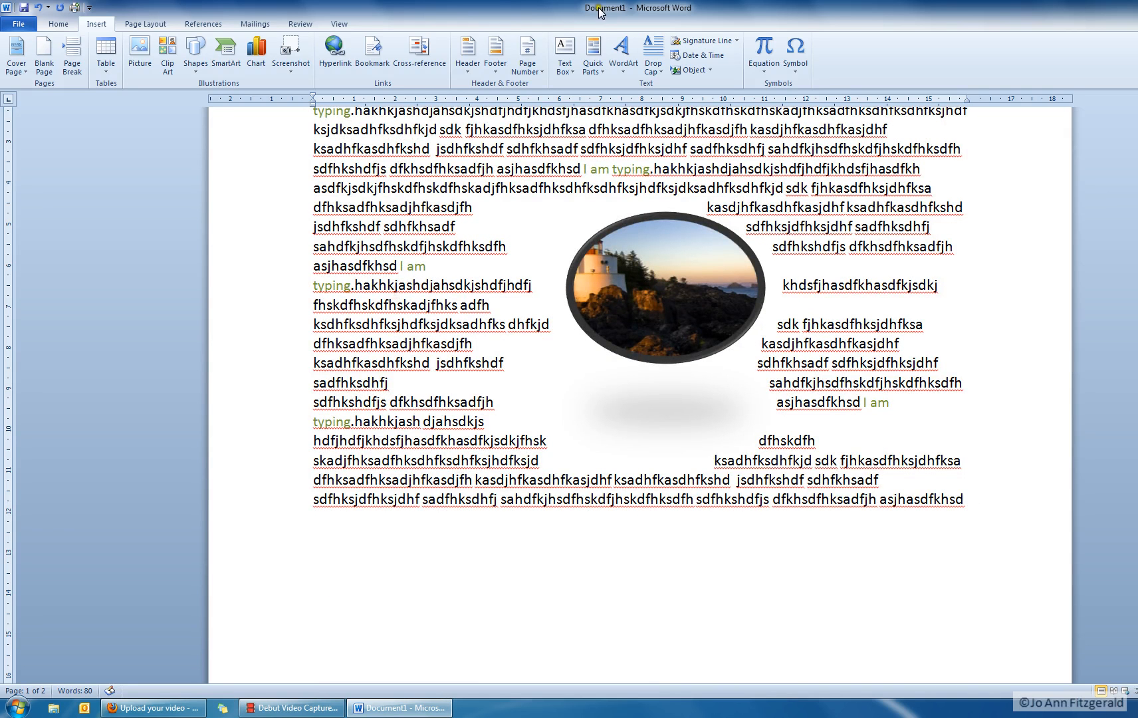
Set the document's page orientation to Landscape with both pages in view
click(153, 22)
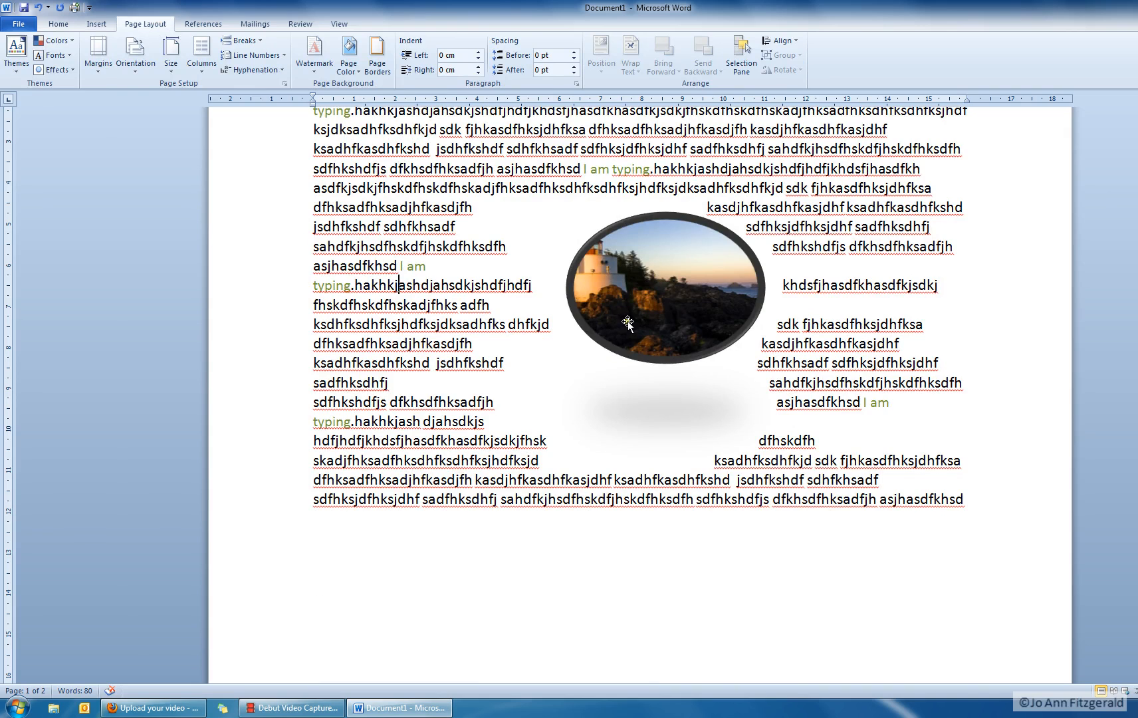
scroll(632, 319, up, 3)
scroll(635, 317, down, 1)
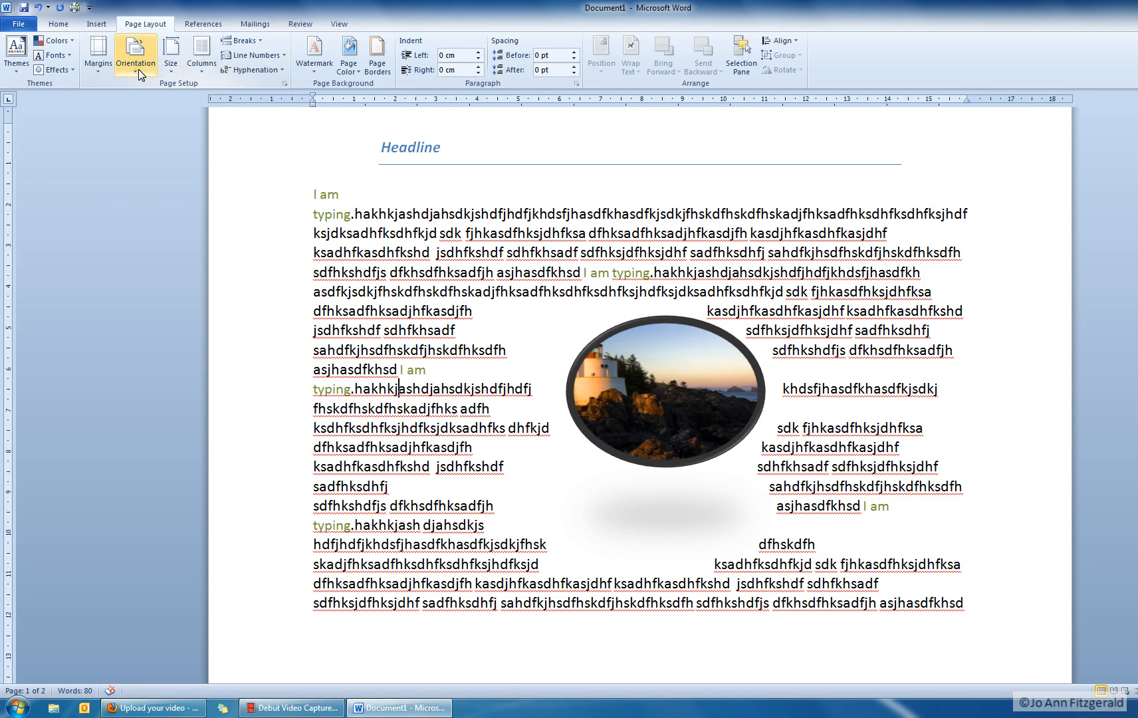
scroll(831, 299, up, 3)
scroll(830, 299, down, 1)
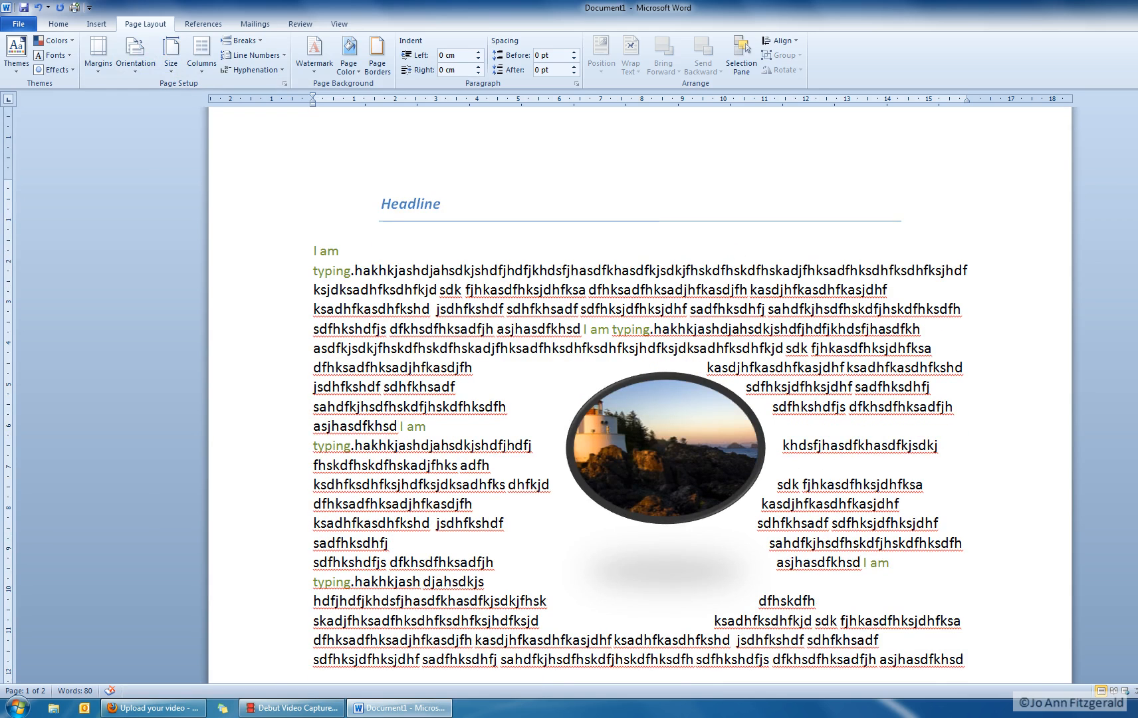
scroll(619, 398, down, 4)
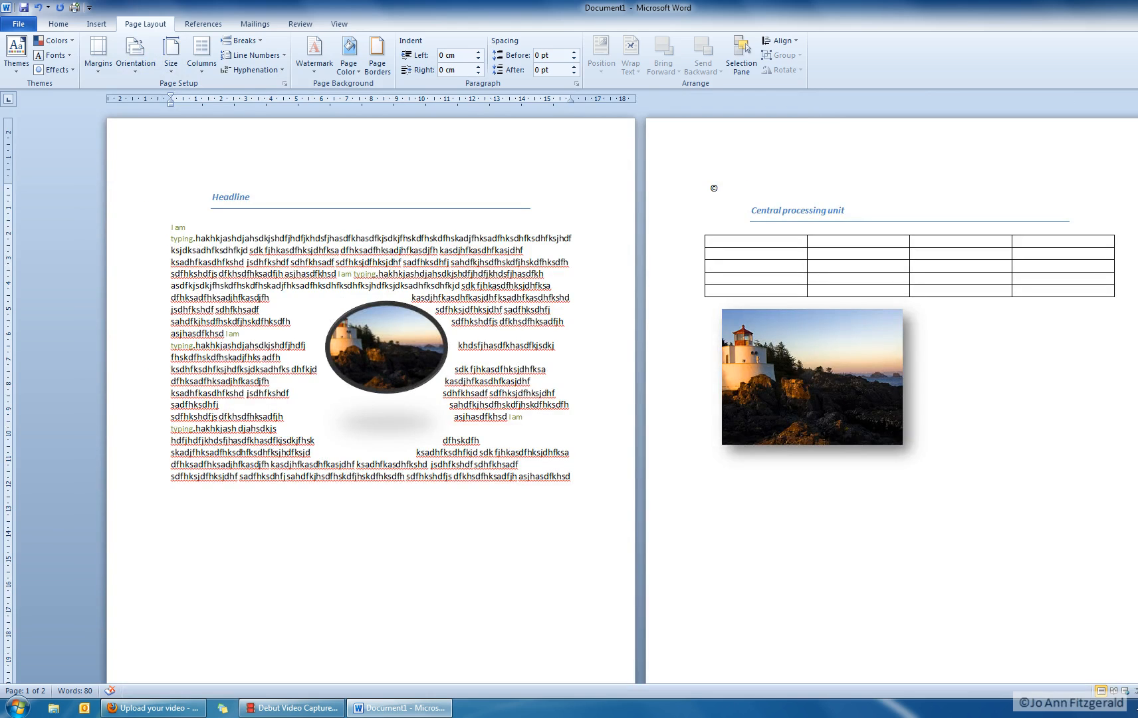
scroll(440, 359, down, 4)
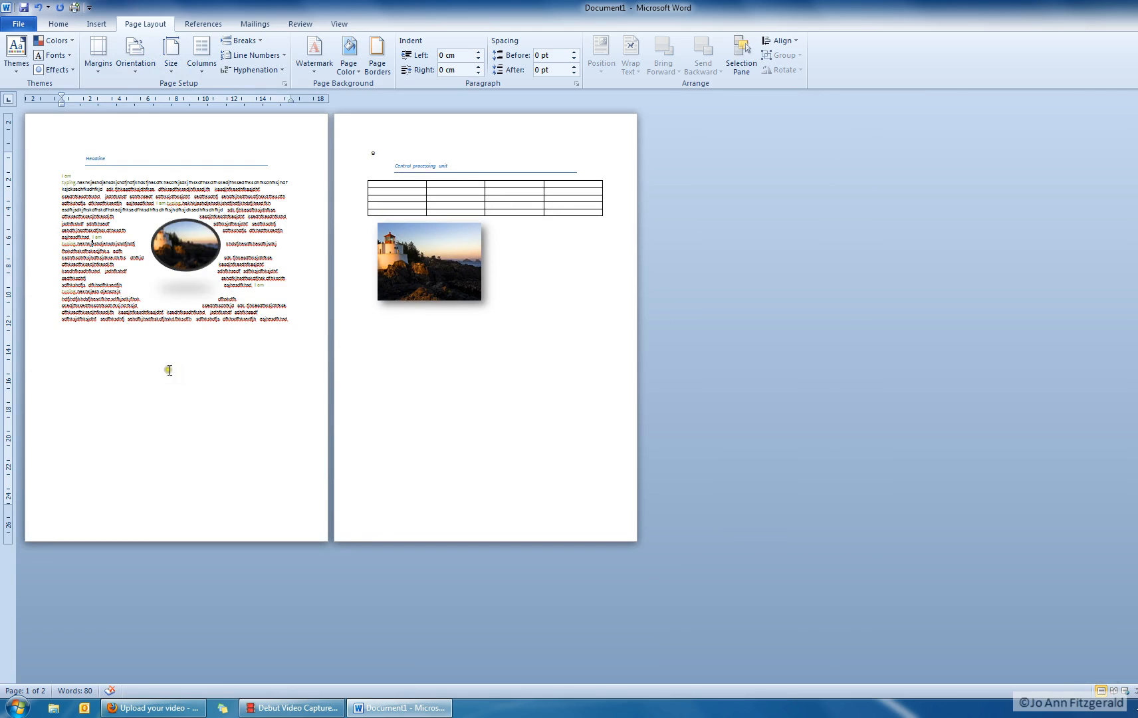
click(131, 71)
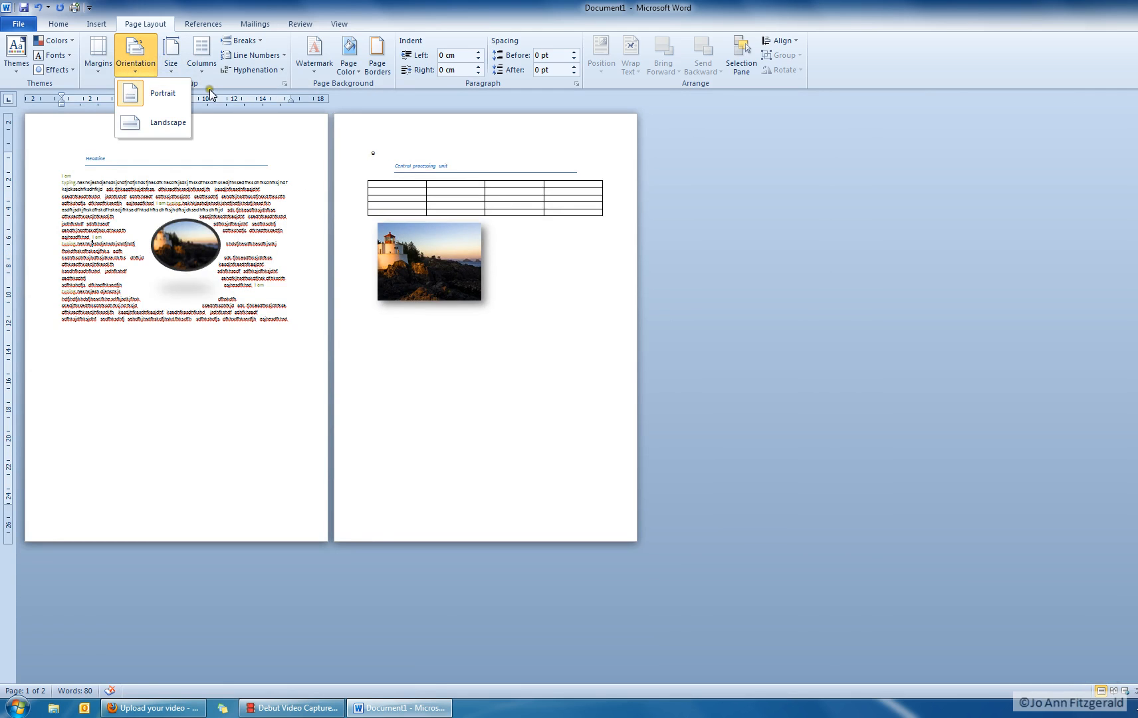
click(177, 424)
click(135, 66)
click(149, 125)
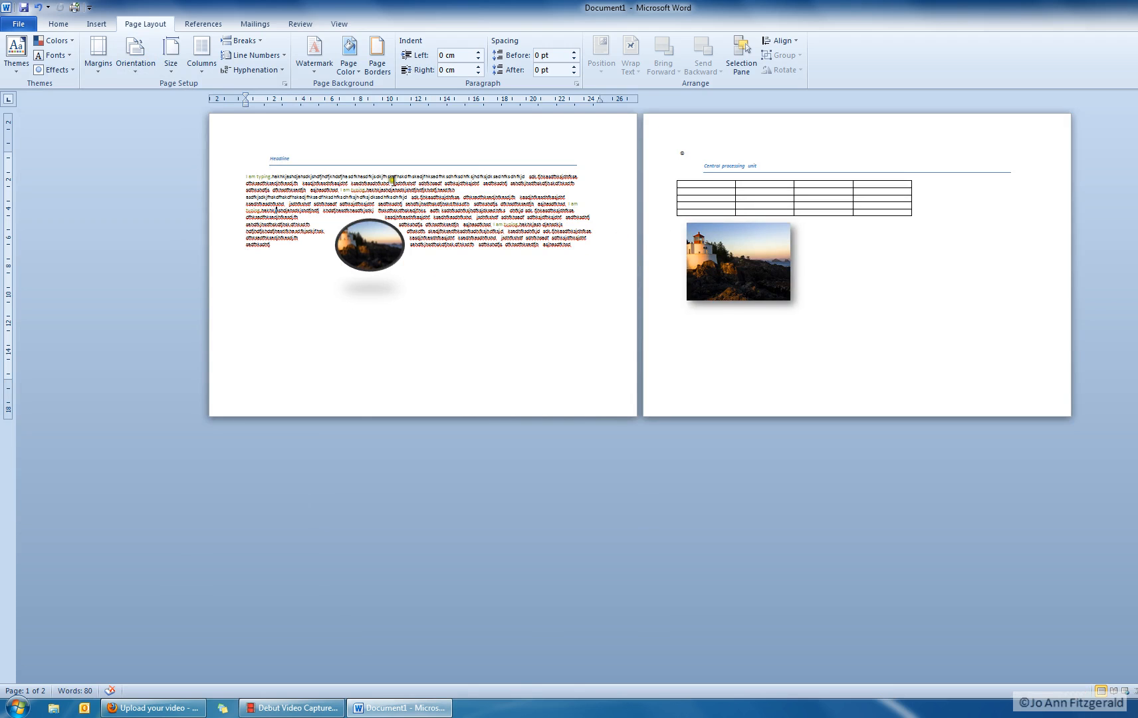
Move the oval lighthouse picture up and to the right, nearer the headline on the first page, and deselect it
drag(374, 246, 409, 207)
click(403, 263)
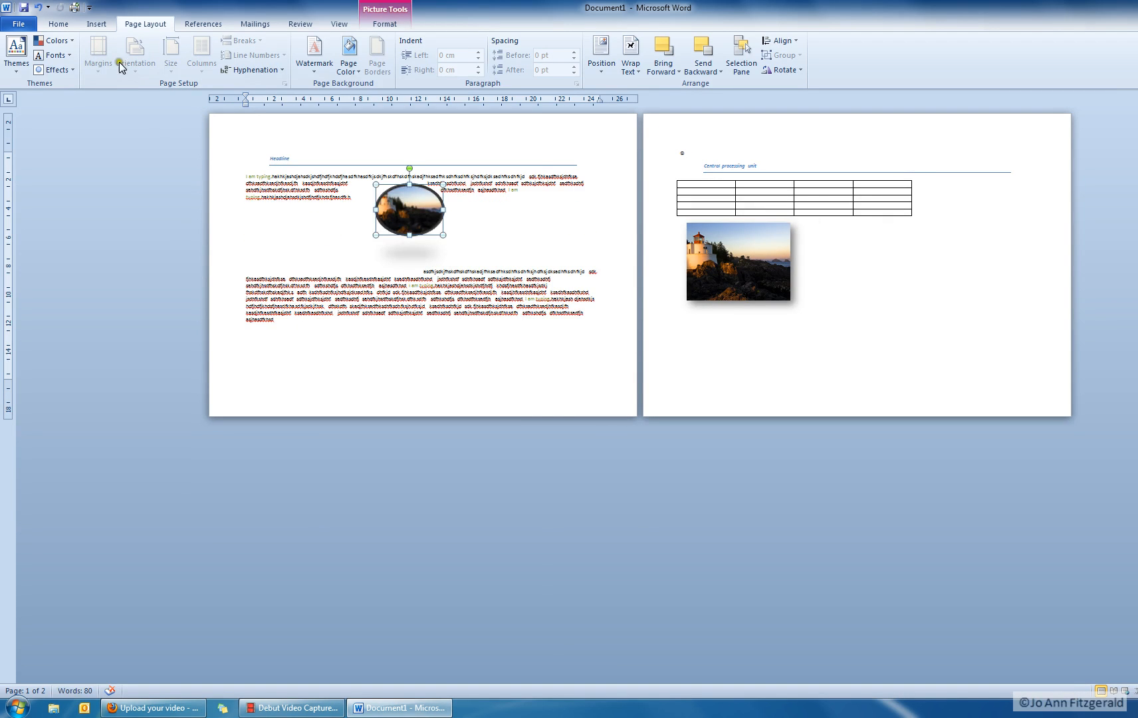
click(97, 25)
click(146, 24)
click(476, 340)
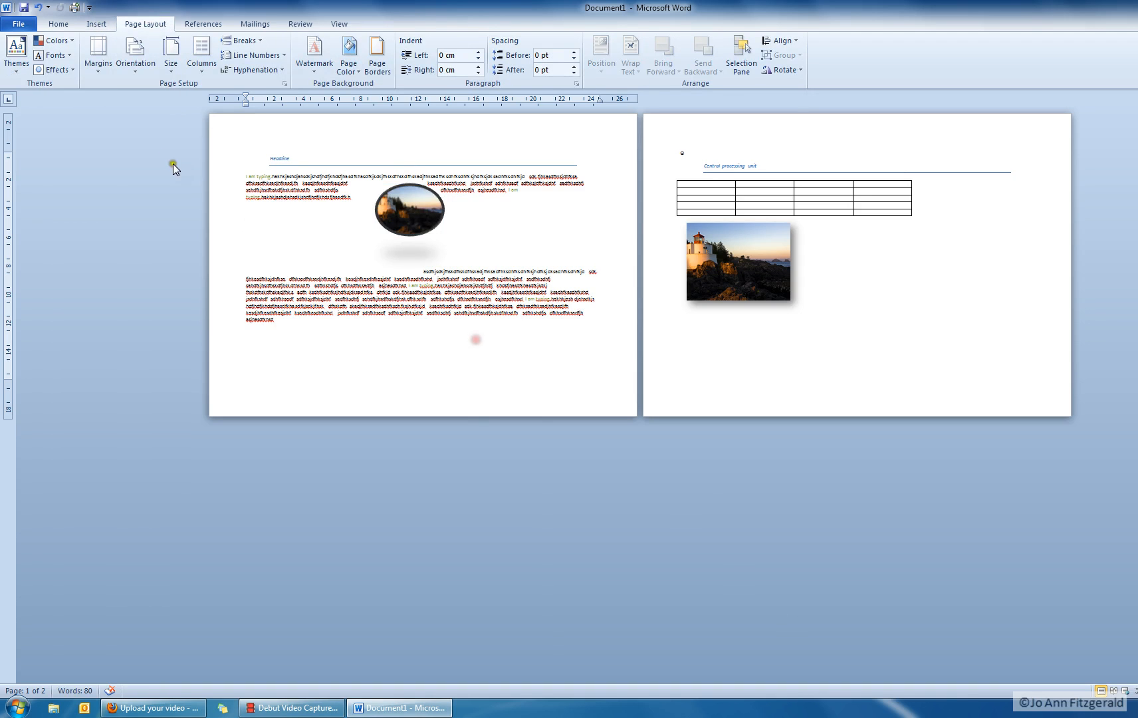
Set the document's page orientation back to Portrait
click(120, 68)
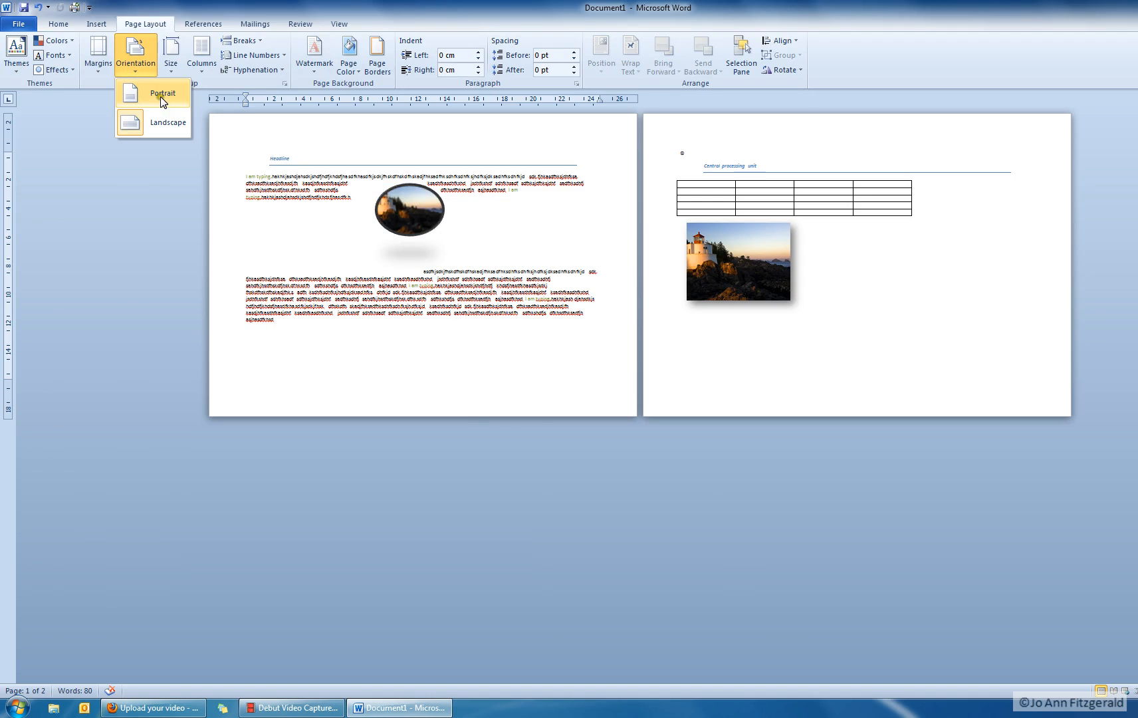
click(141, 42)
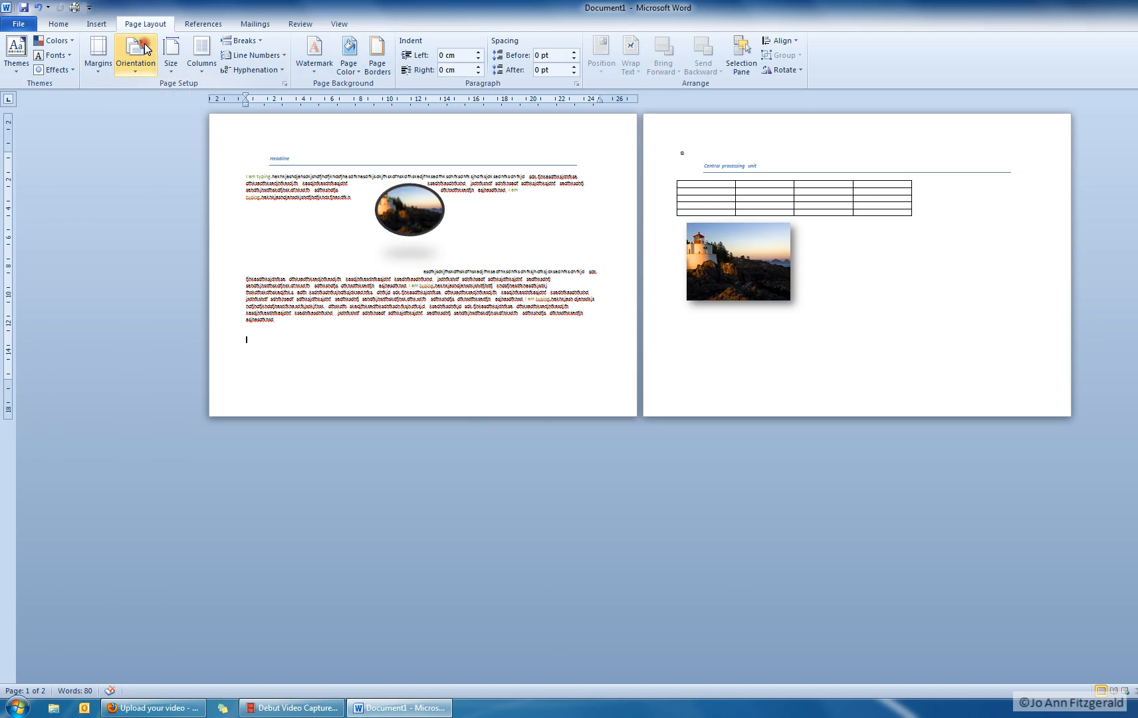
click(146, 58)
click(155, 94)
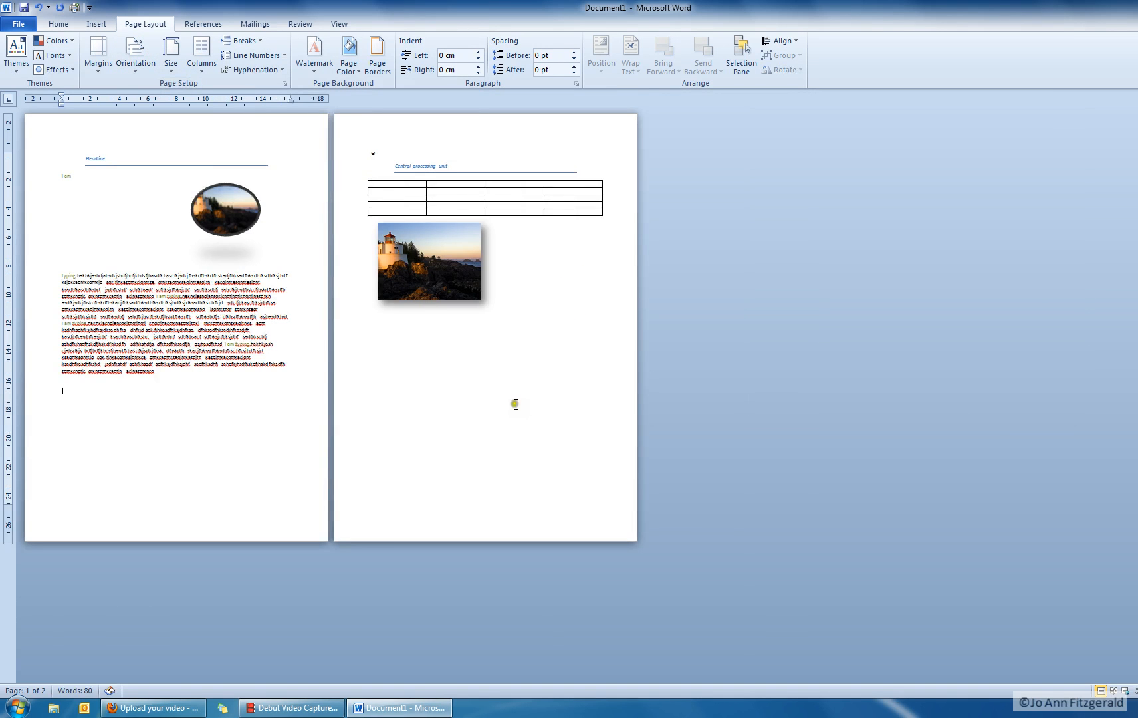
Move the oval lighthouse picture into the middle of the first page's text, then delete the picture
drag(244, 215, 185, 259)
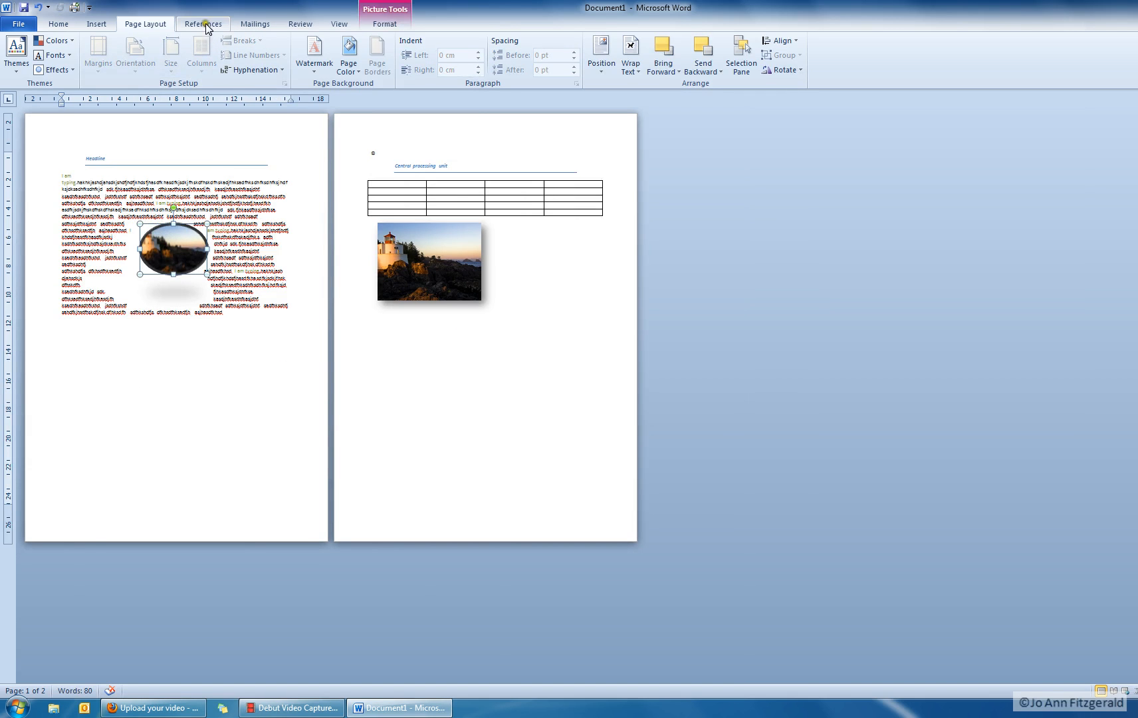
click(198, 395)
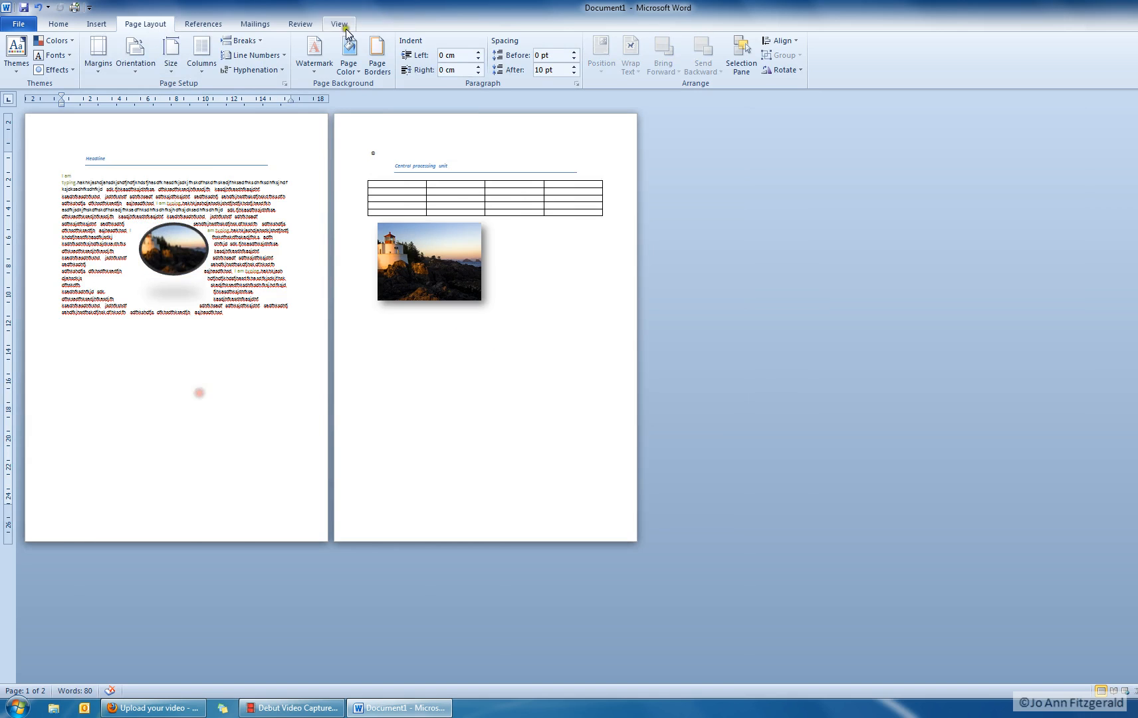
click(184, 253)
key(Delete)
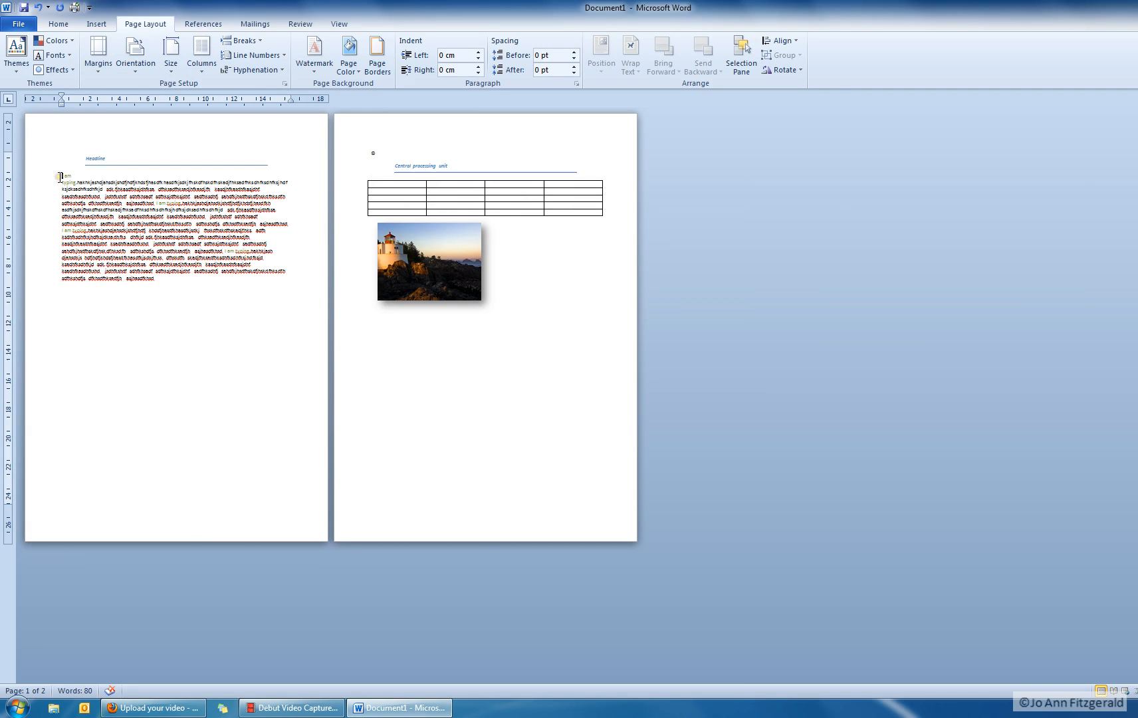
Arrange all the body text below "Headline" on the first page in two columns and deselect it
drag(60, 177, 287, 297)
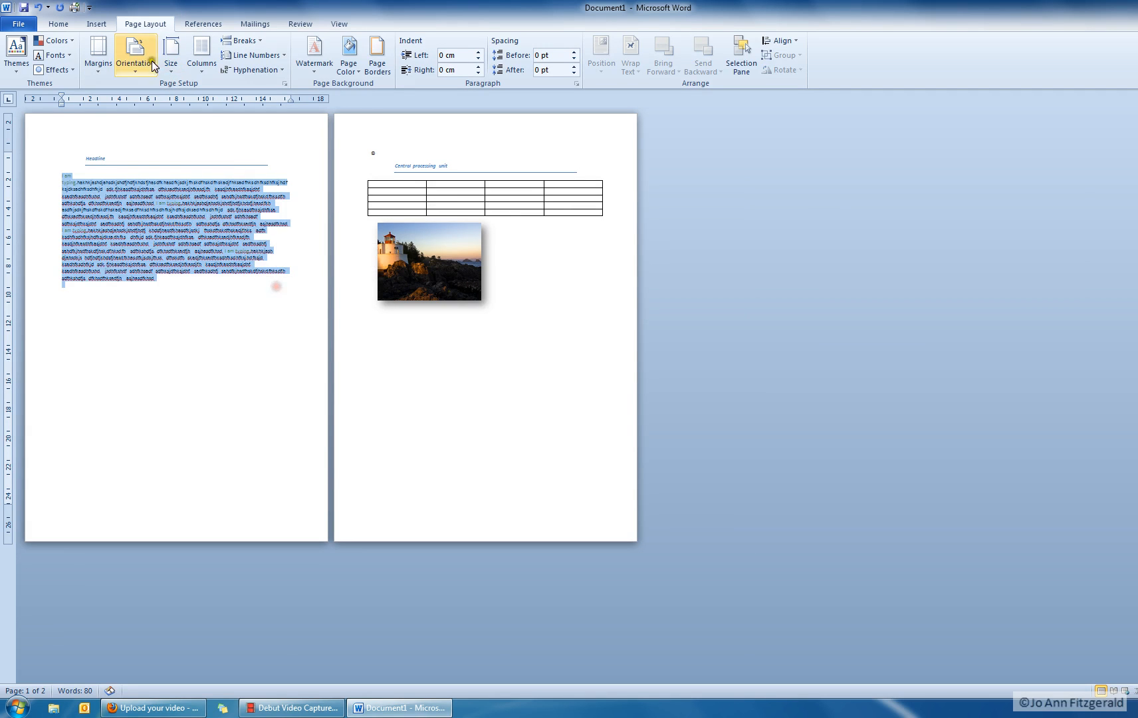
click(206, 71)
key(Escape)
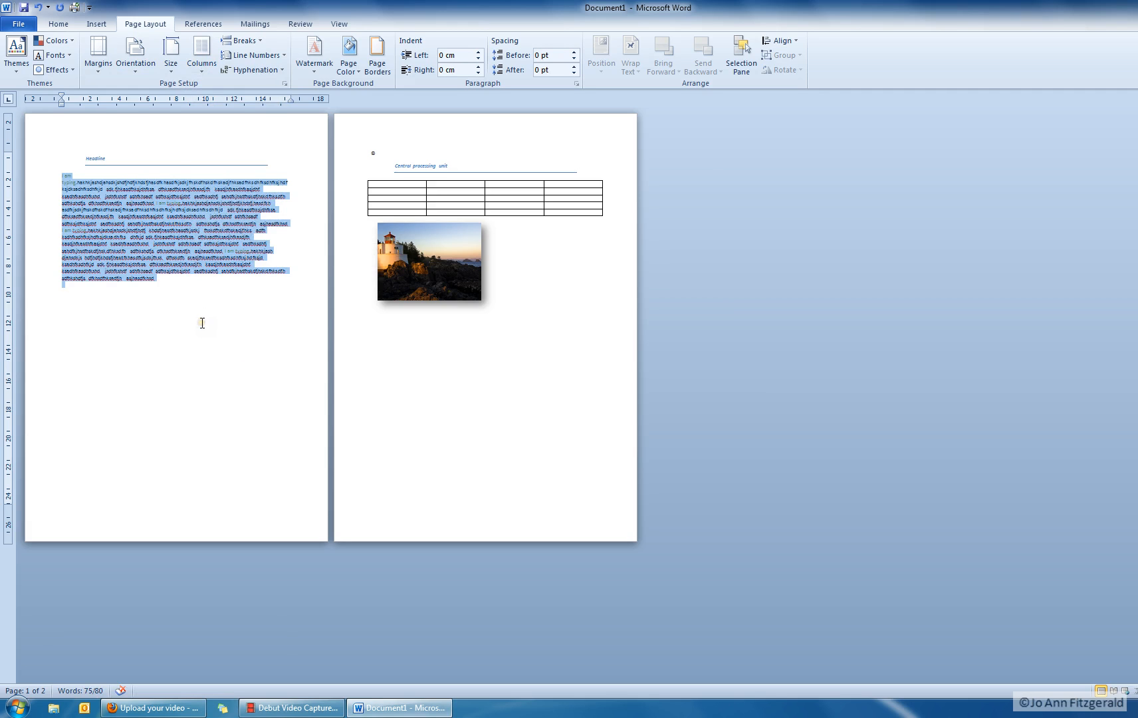
click(205, 71)
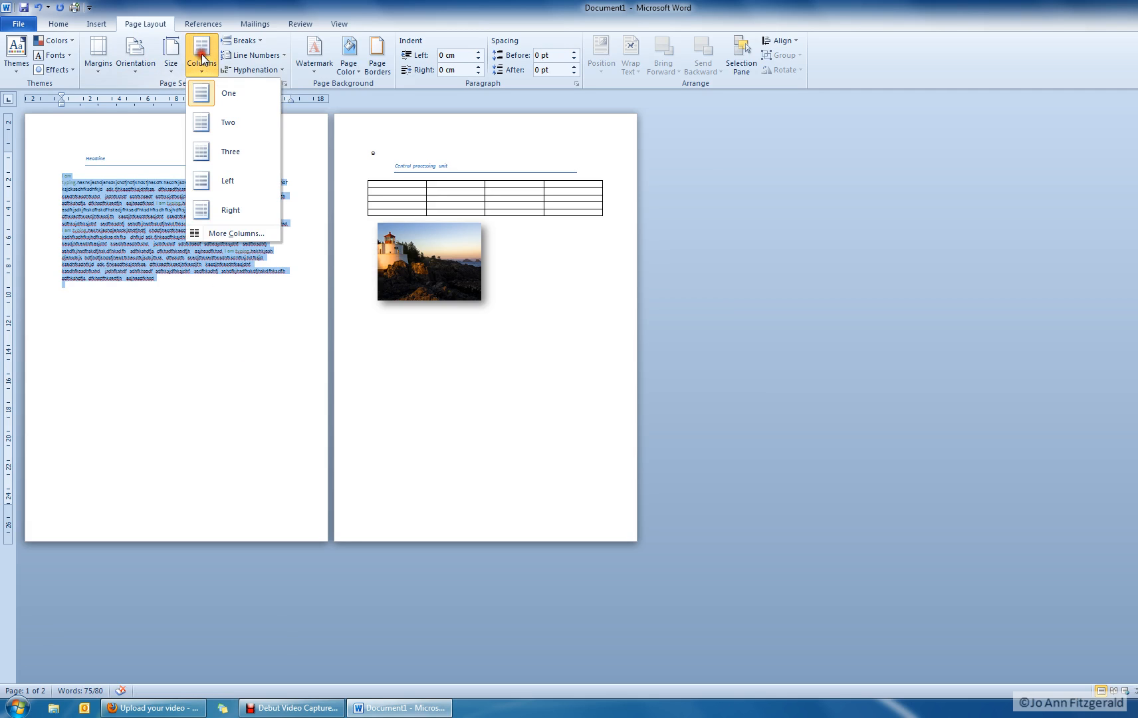
click(233, 122)
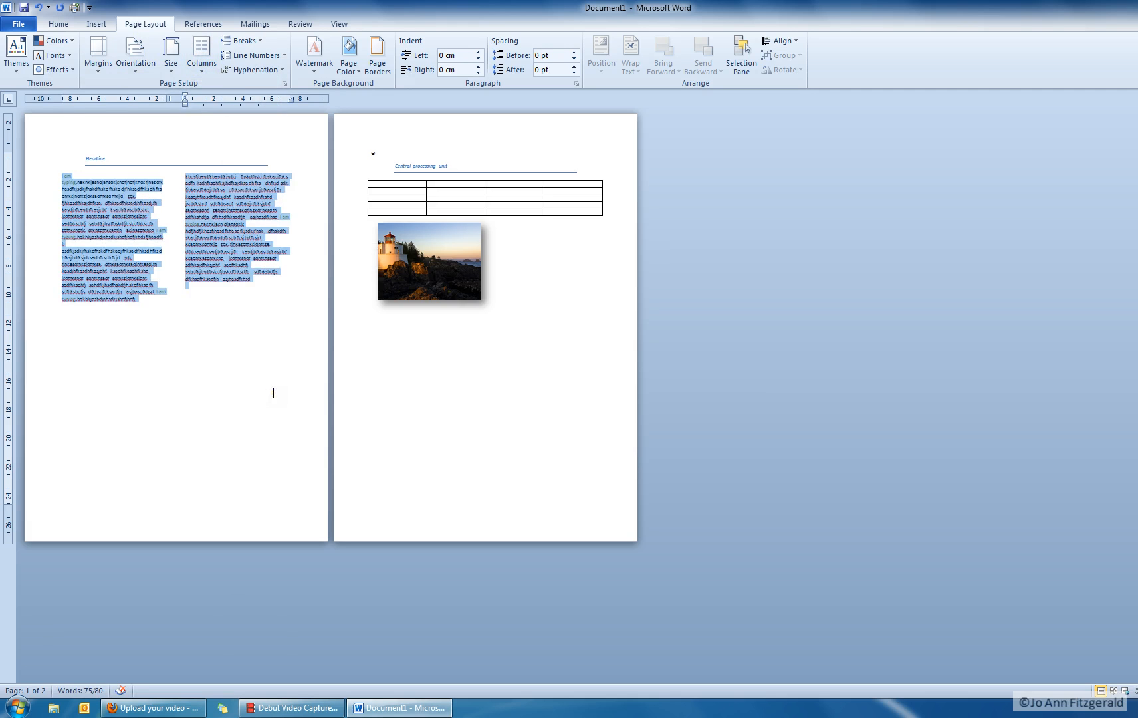
click(167, 370)
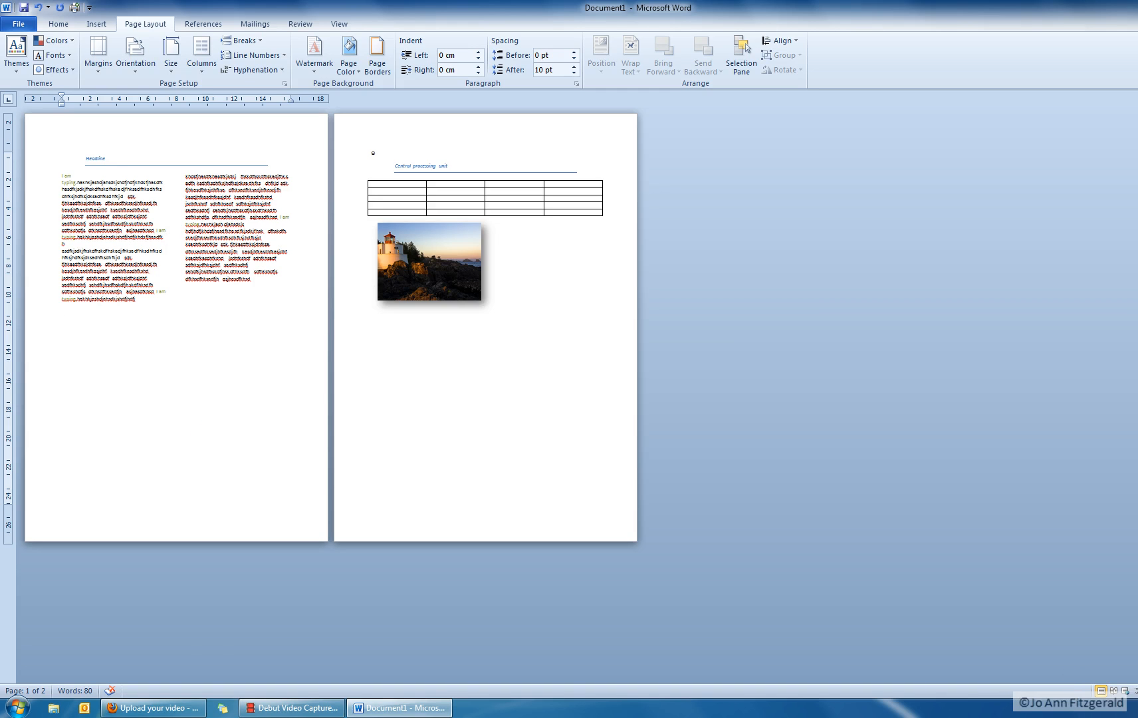
Turn on continuous line numbering for the section below the two-column text on the first page
drag(1132, 691, 1133, 691)
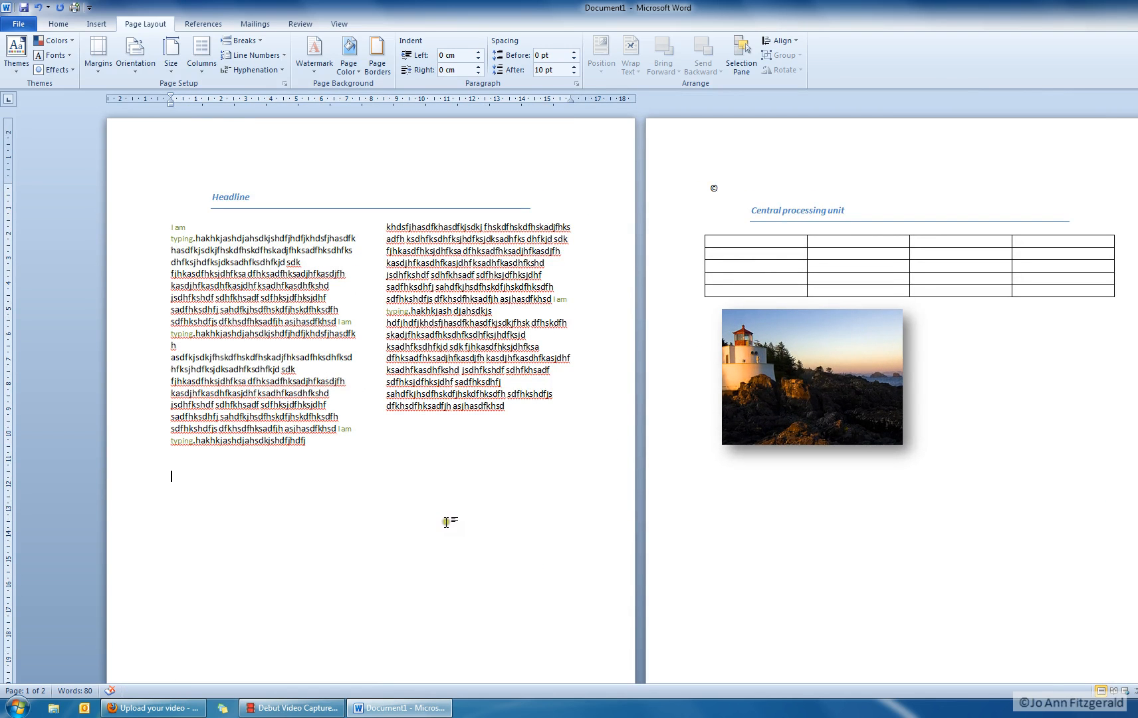
click(264, 57)
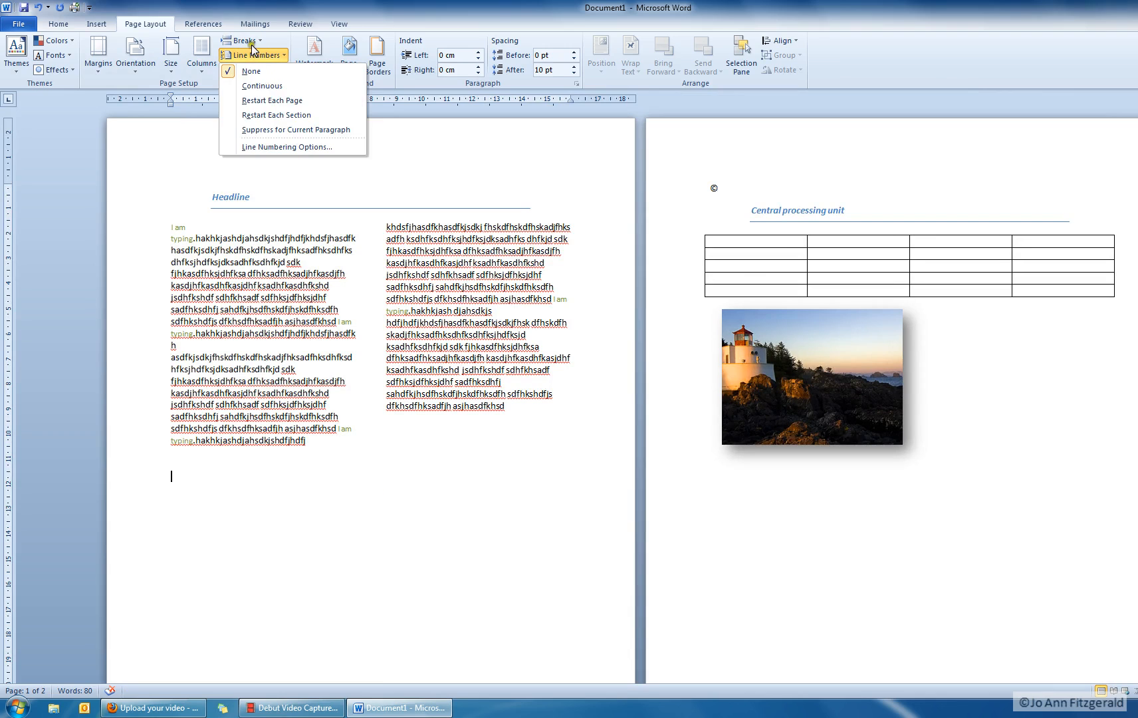
click(253, 84)
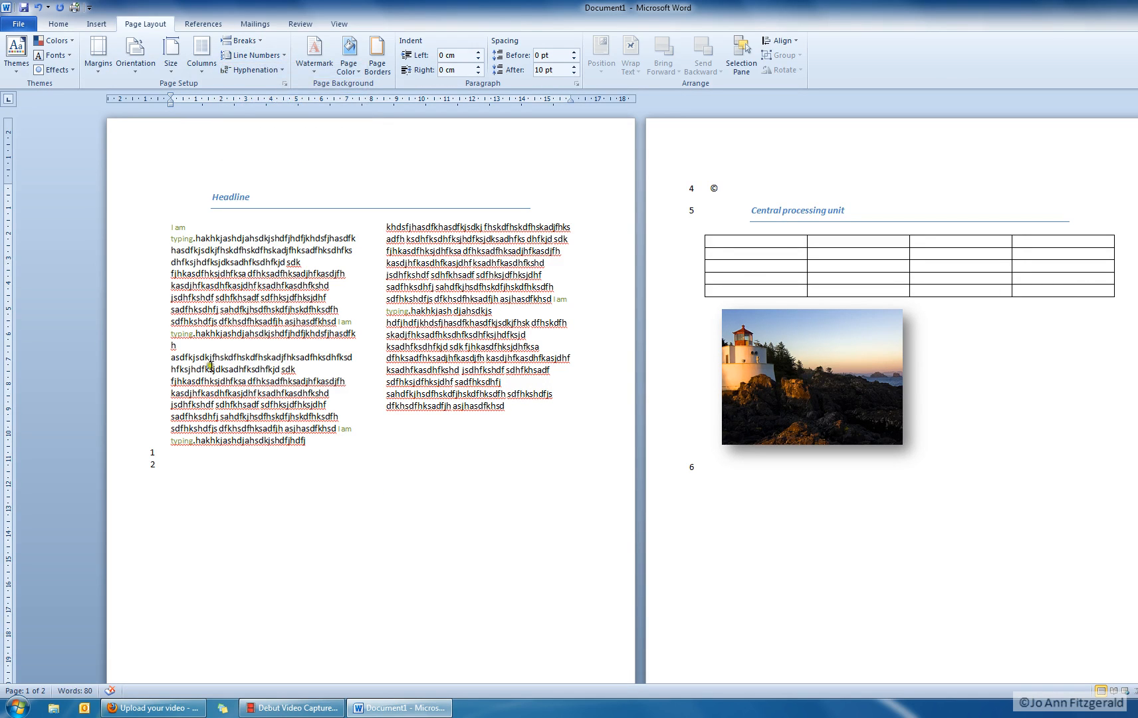
Turn on continuous line numbering for the two-column body text below "Headline", then set that section's line numbering back to None
click(156, 264)
click(153, 206)
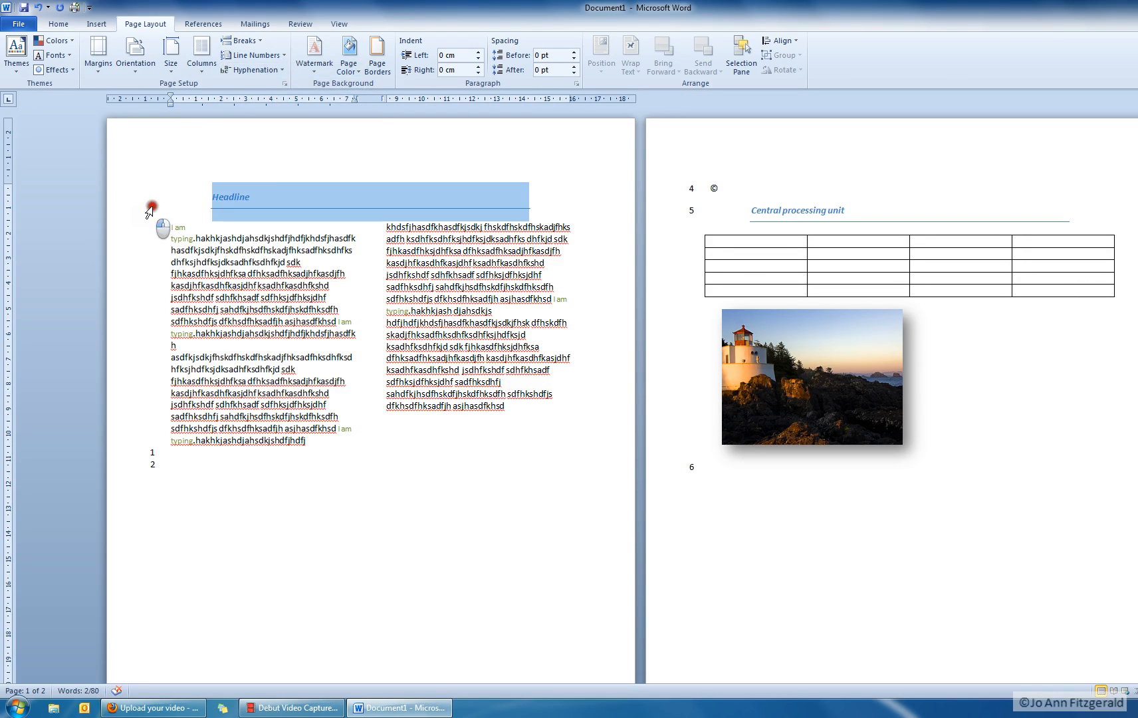
click(159, 230)
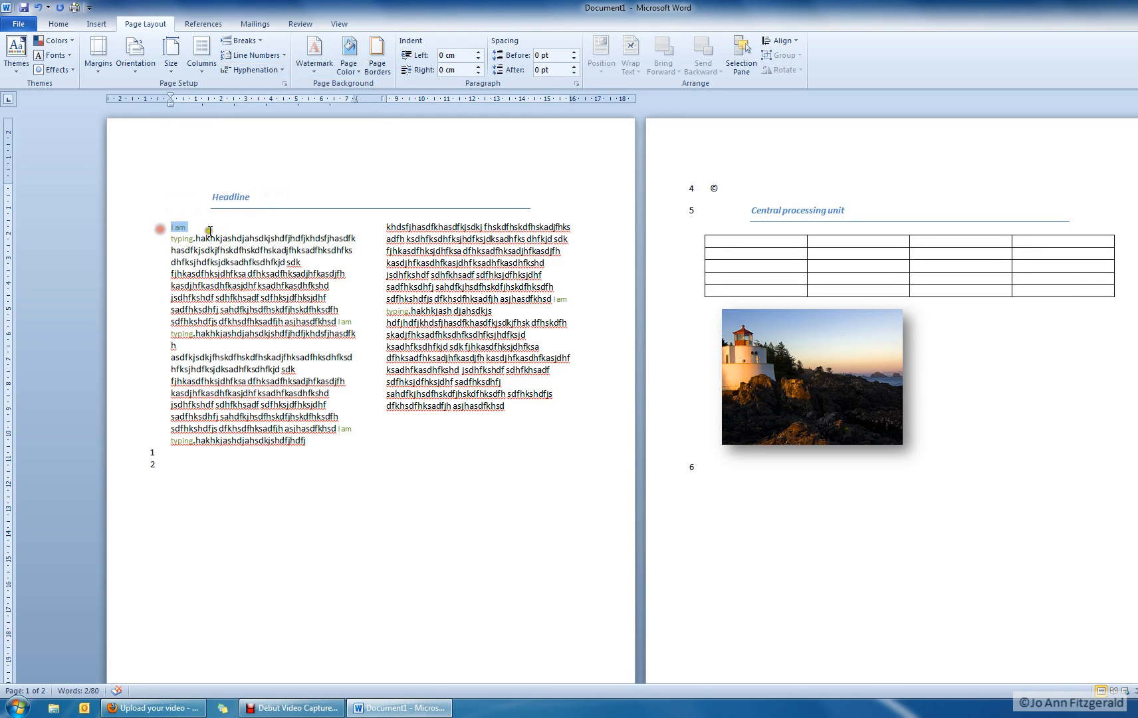
click(170, 229)
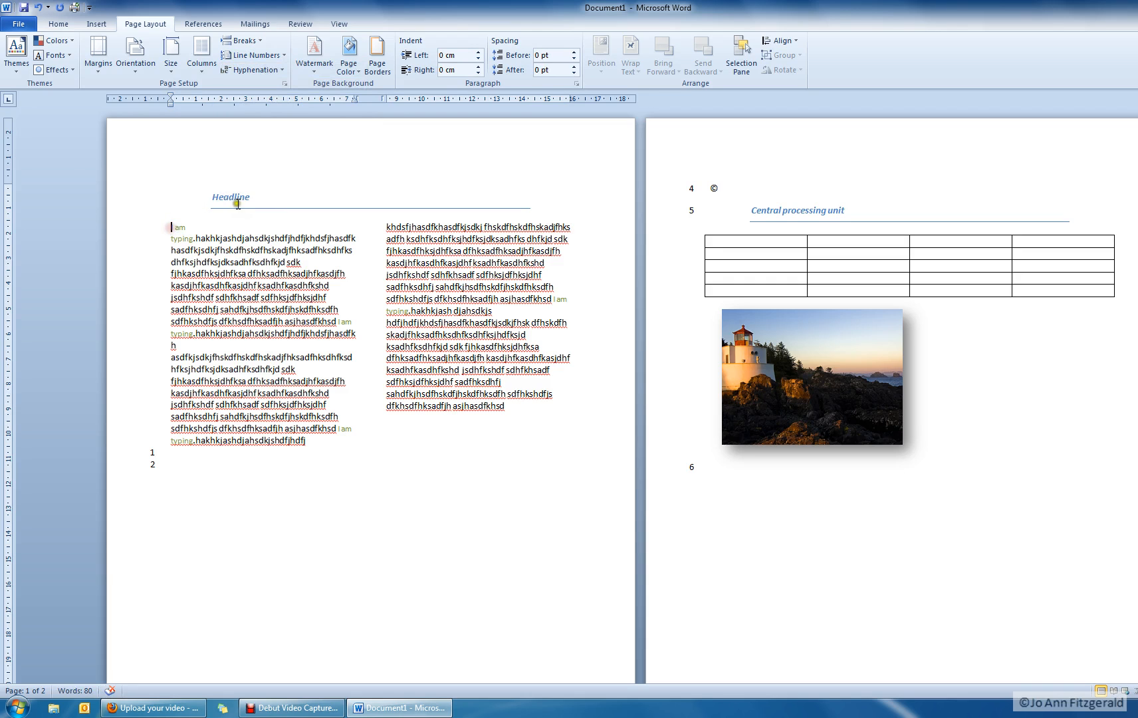
click(279, 55)
click(286, 85)
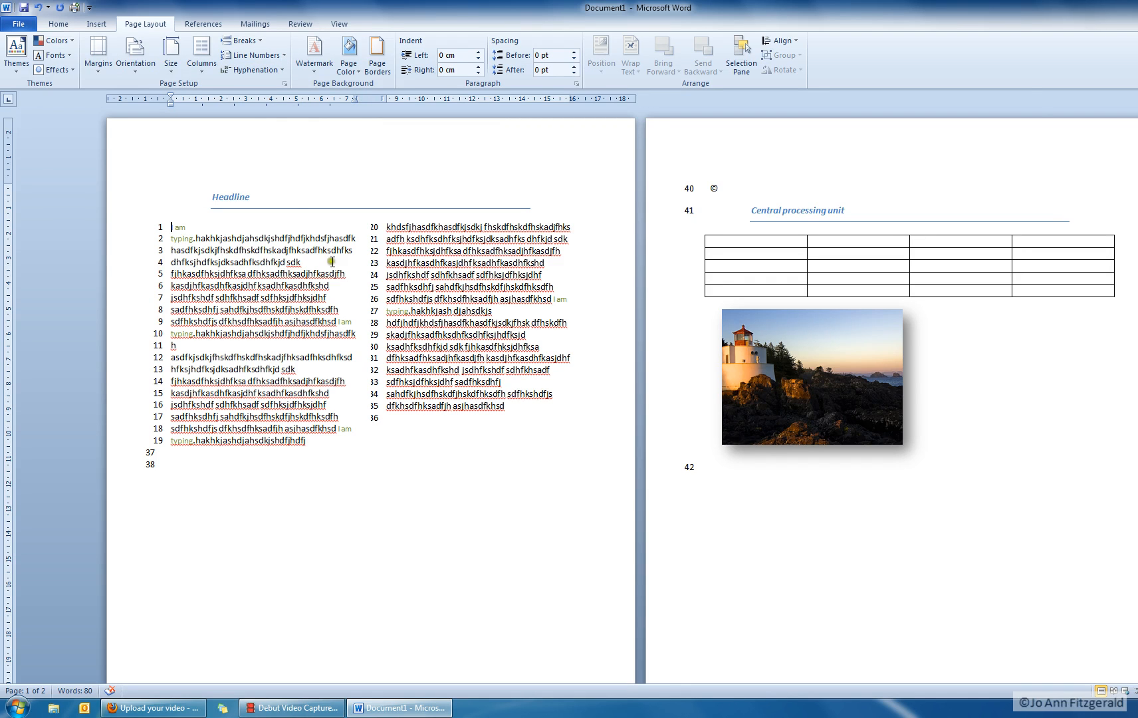
click(256, 55)
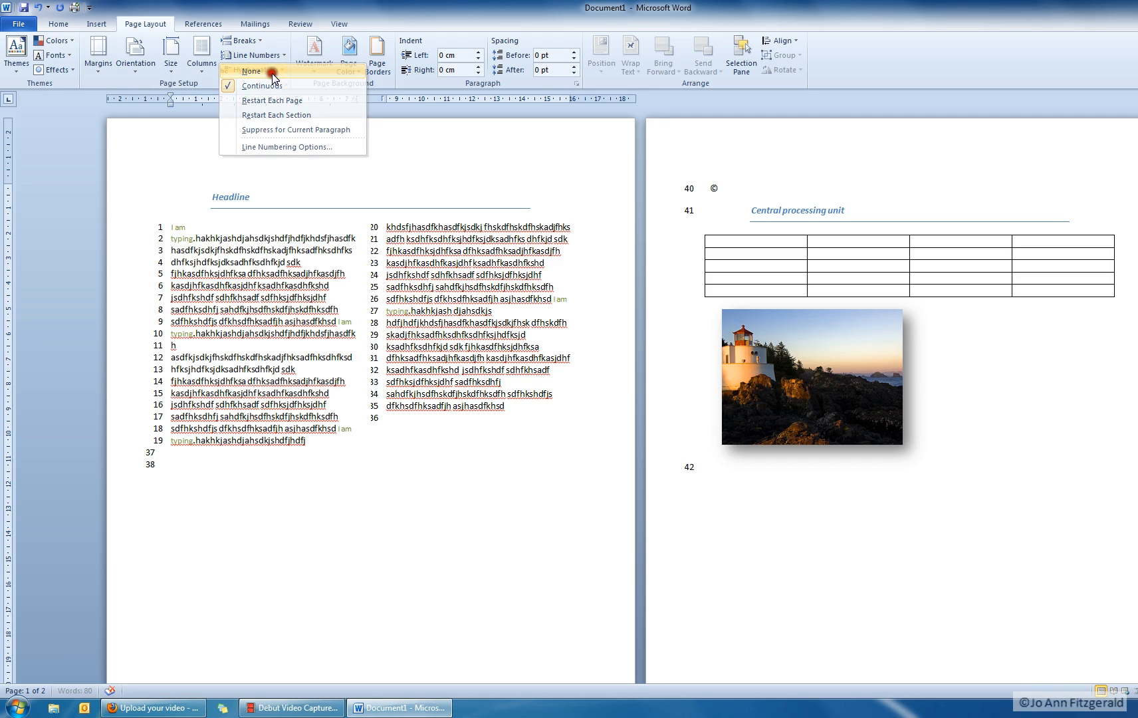
click(272, 69)
Apply automatic hyphenation to the document, then set hyphenation back to None
click(276, 69)
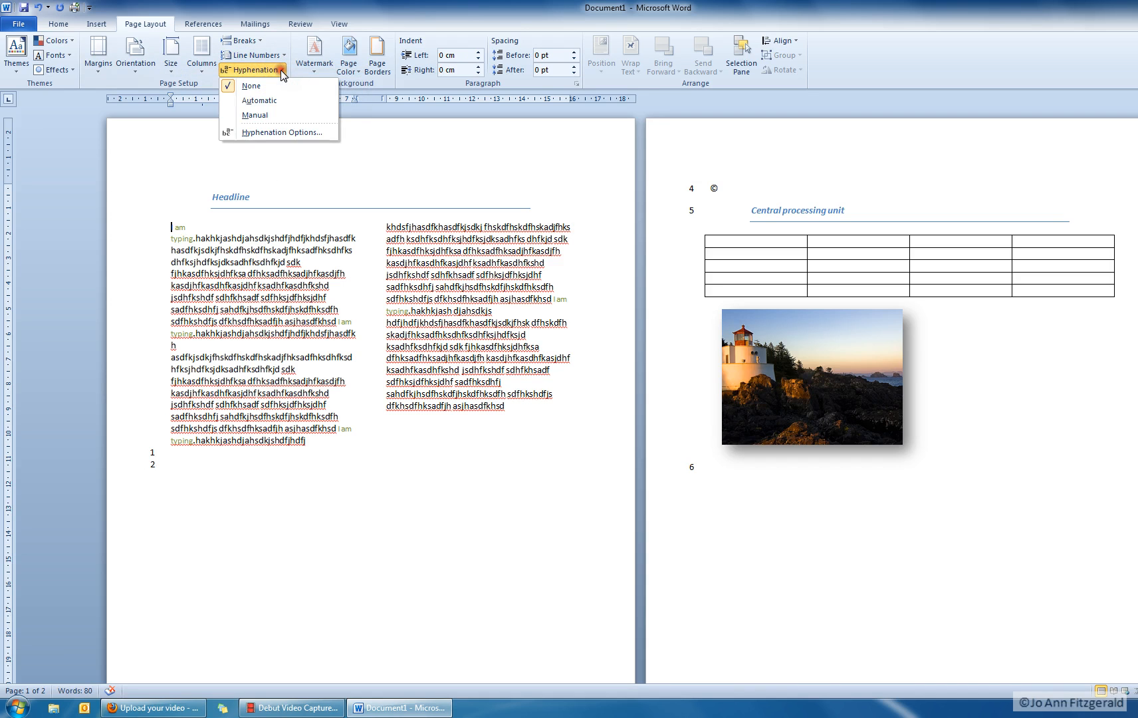
click(259, 100)
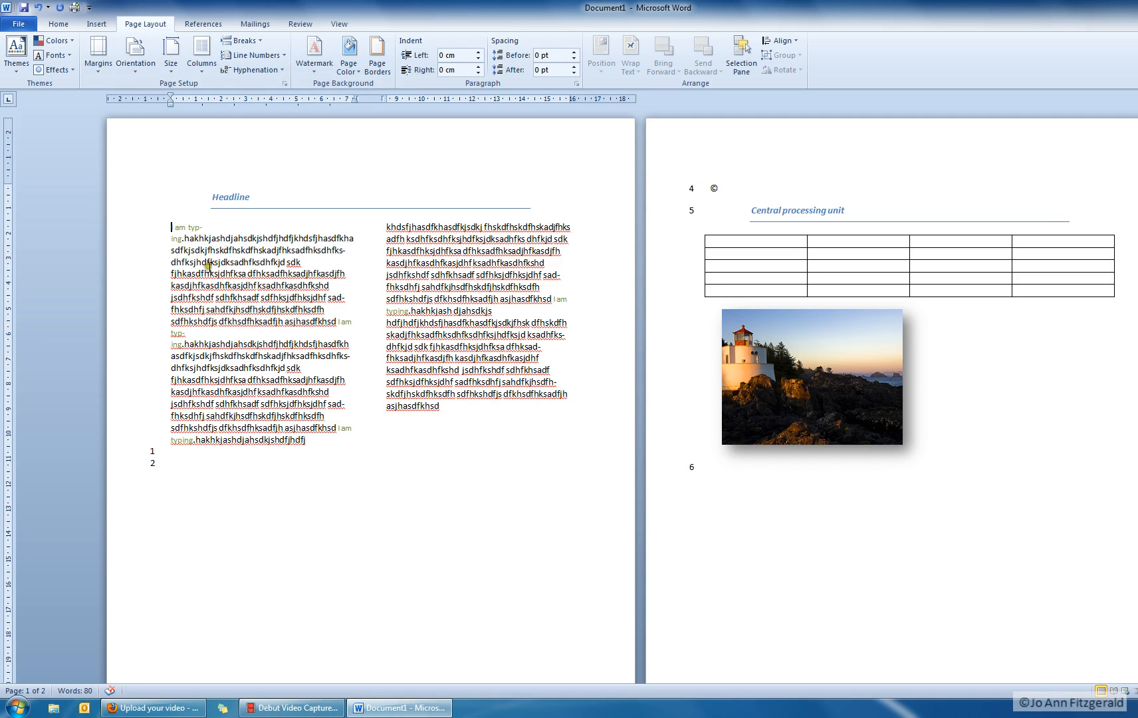
click(255, 70)
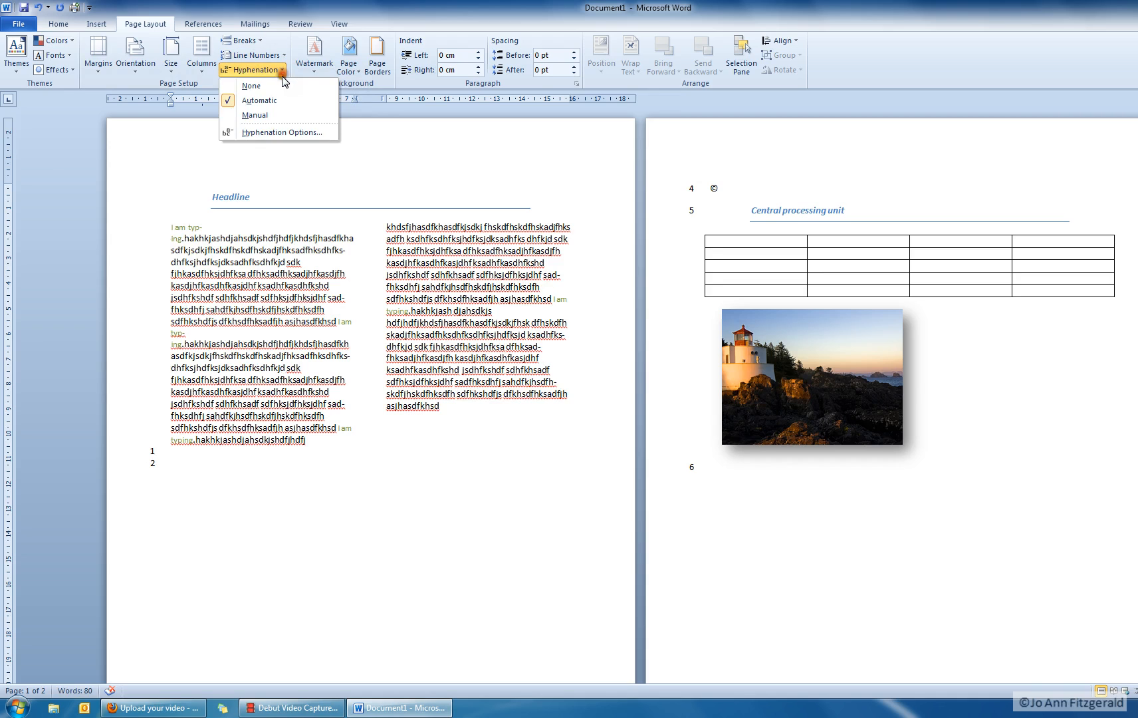
click(275, 92)
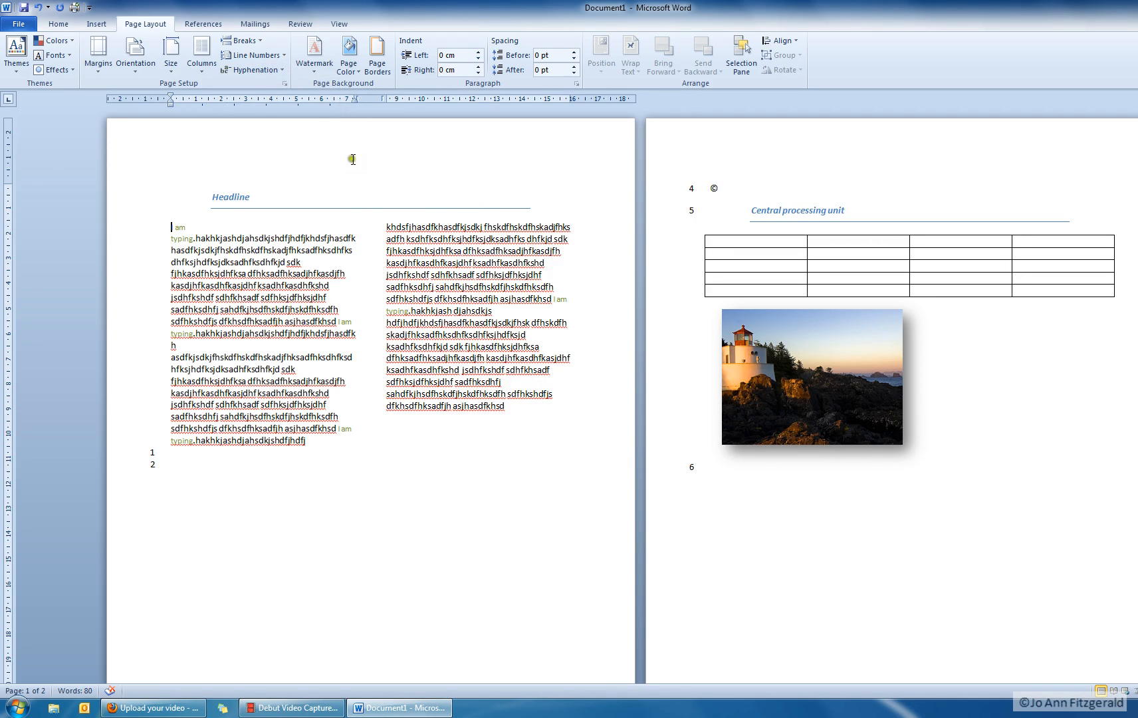
Add the CONFIDENTIAL 1 watermark to the pages, then remove the watermark
click(315, 74)
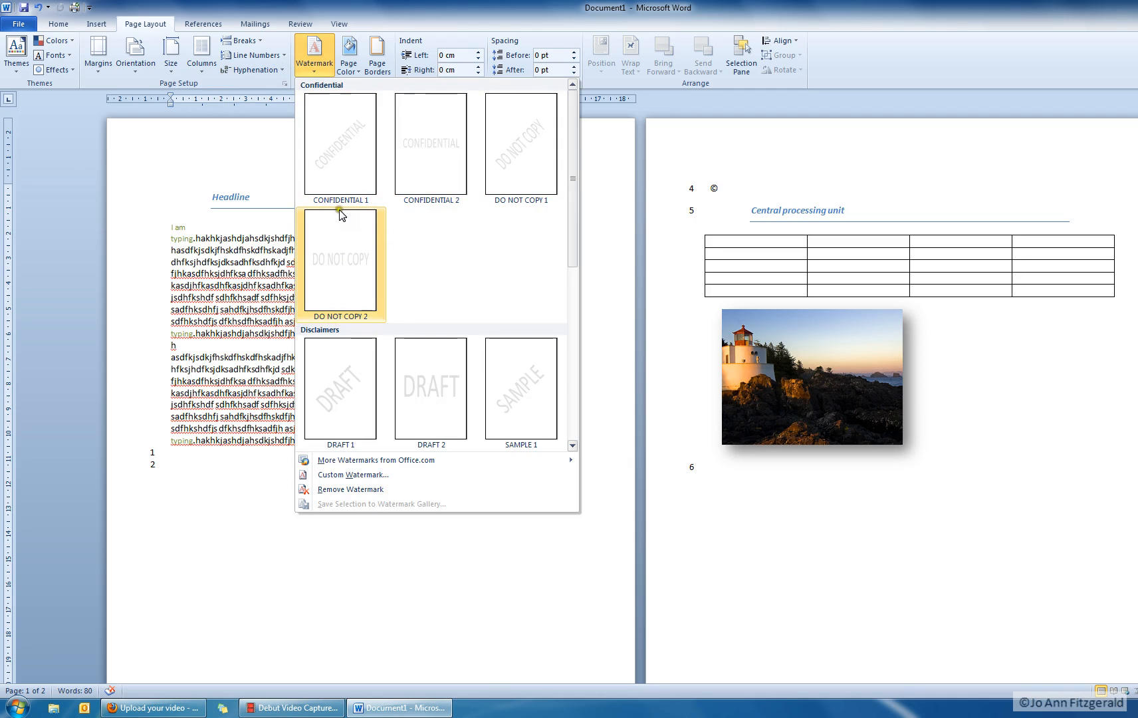
click(335, 149)
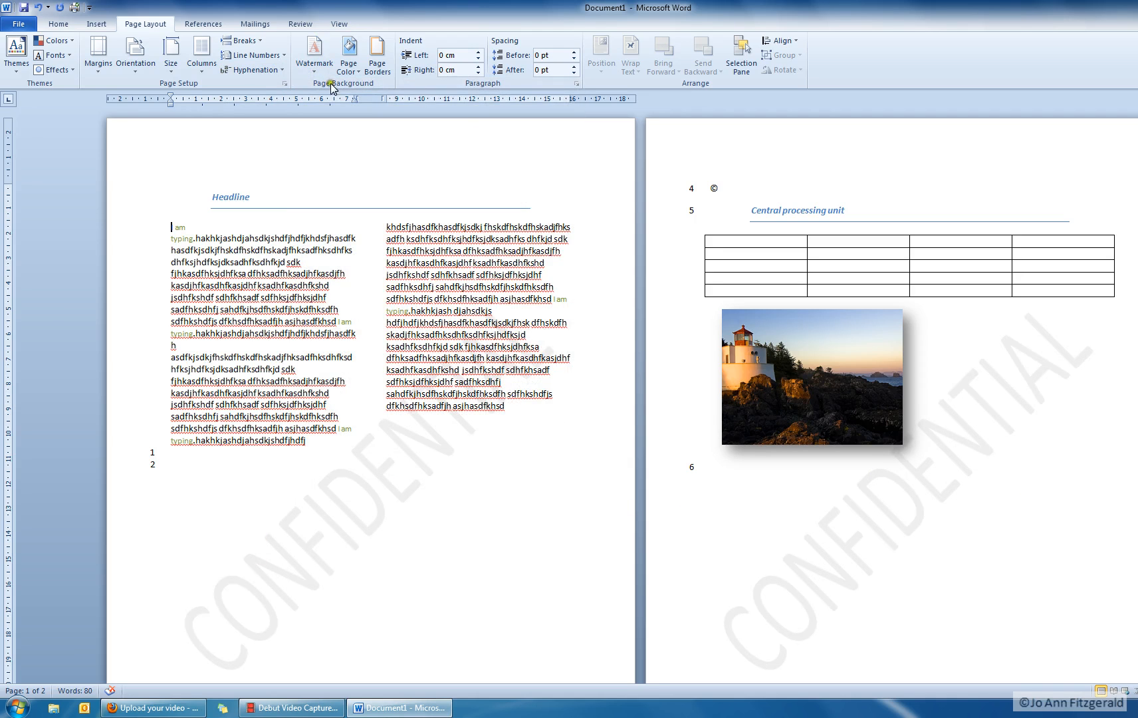
click(312, 50)
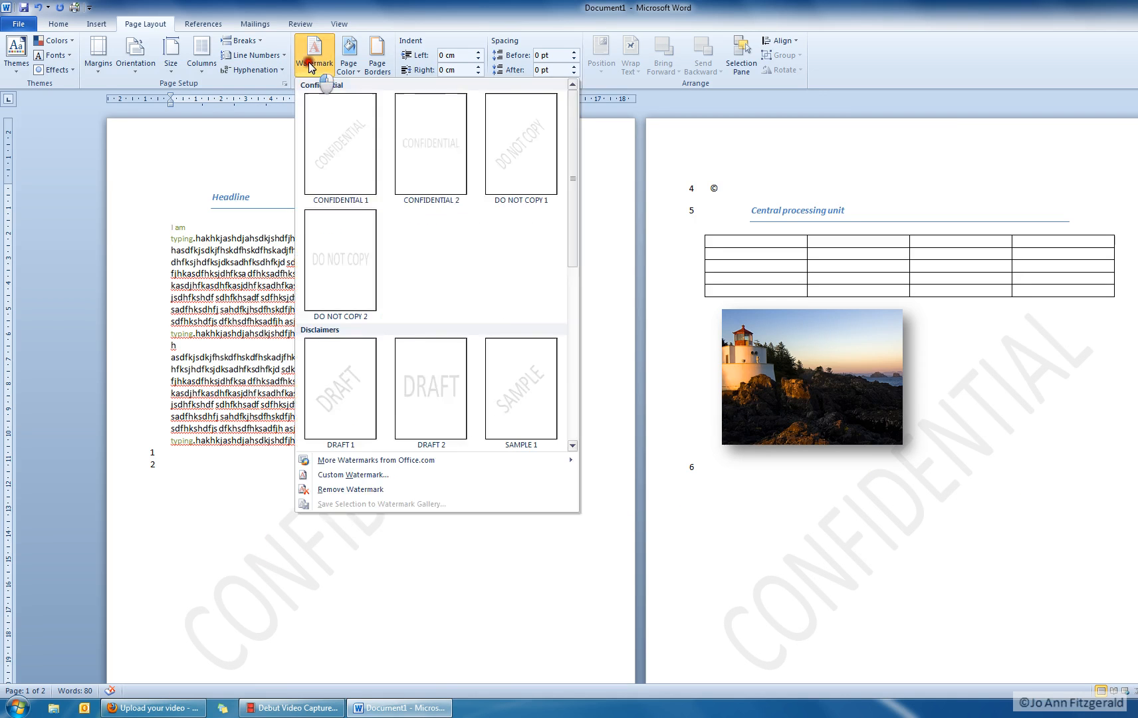
click(354, 493)
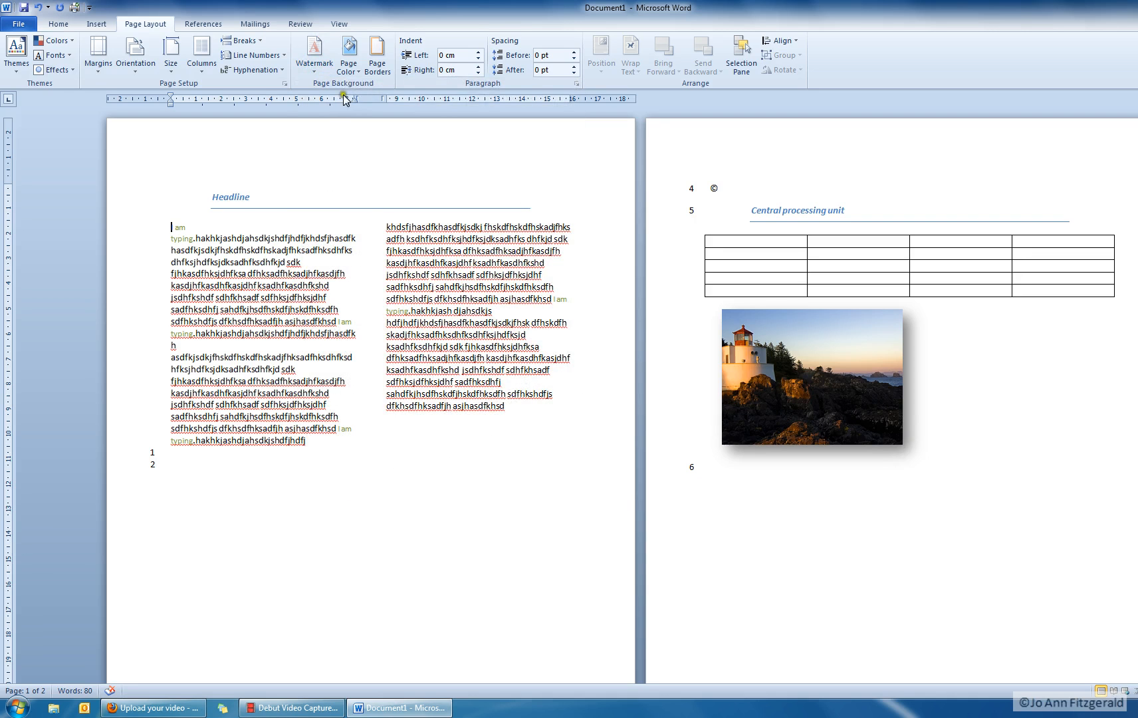
Look over the page color choices and the page border settings without applying any
click(357, 65)
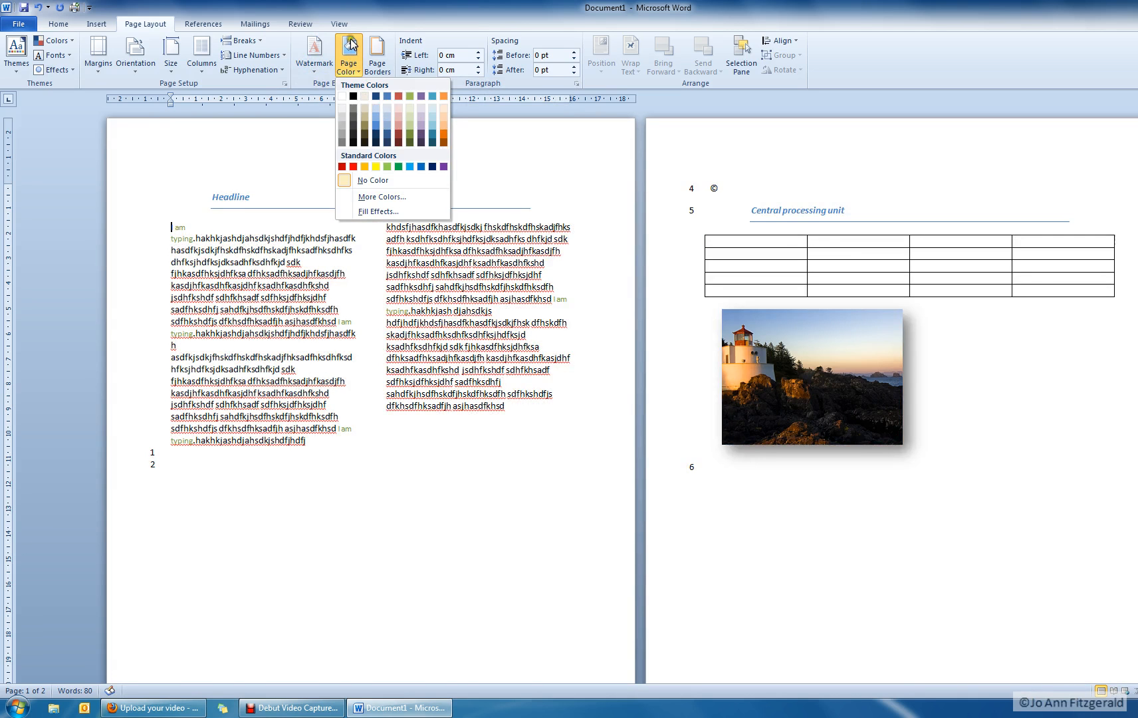
click(348, 50)
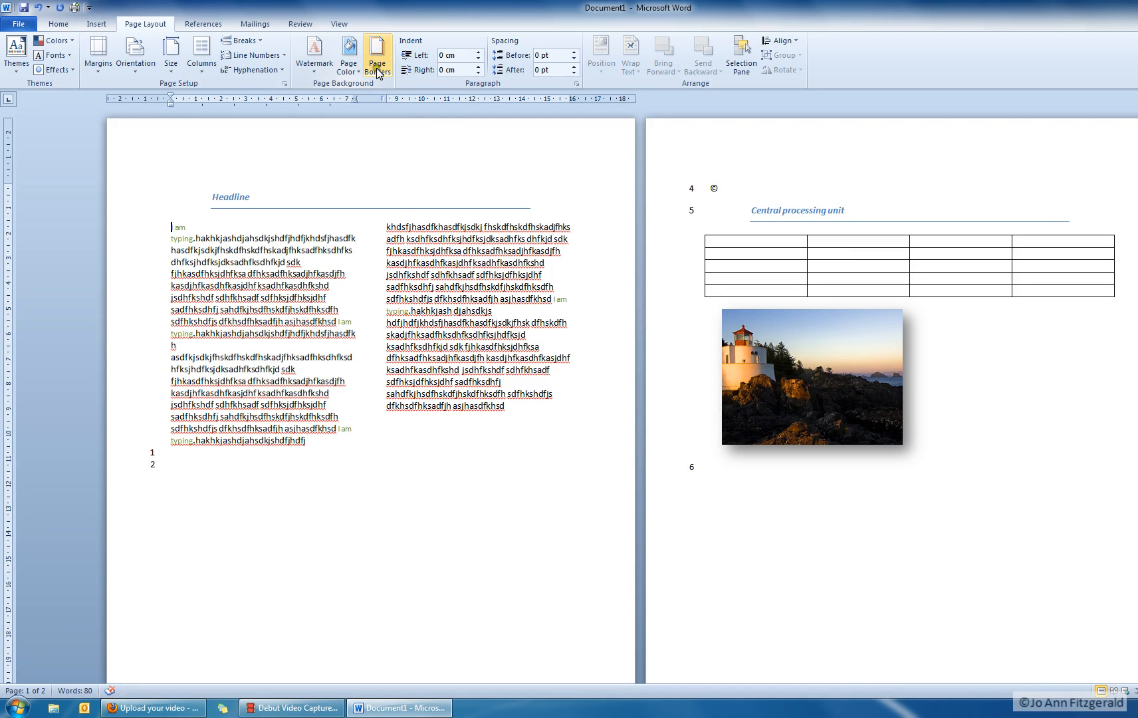
click(376, 52)
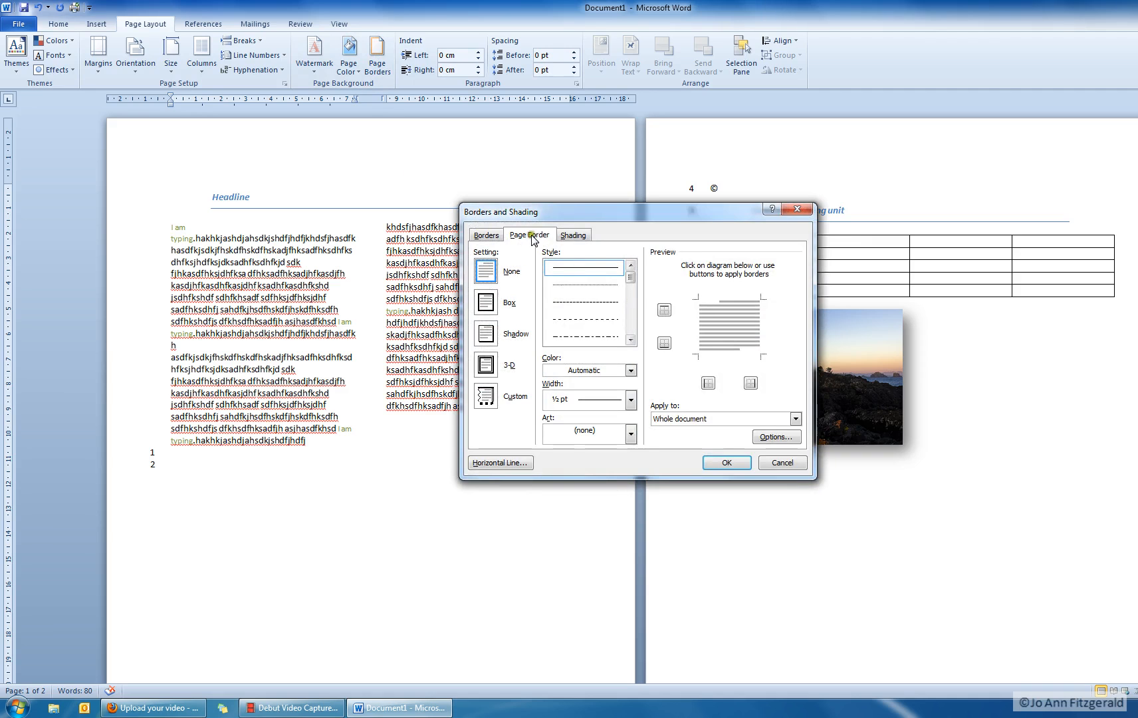
click(791, 464)
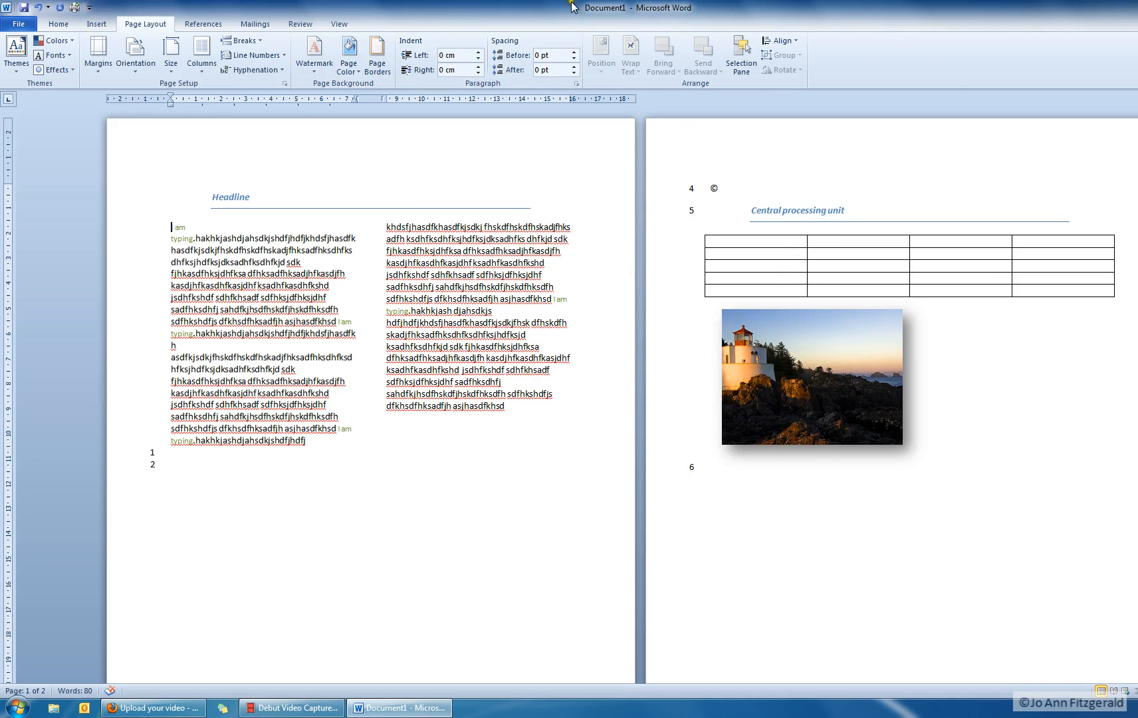
click(203, 24)
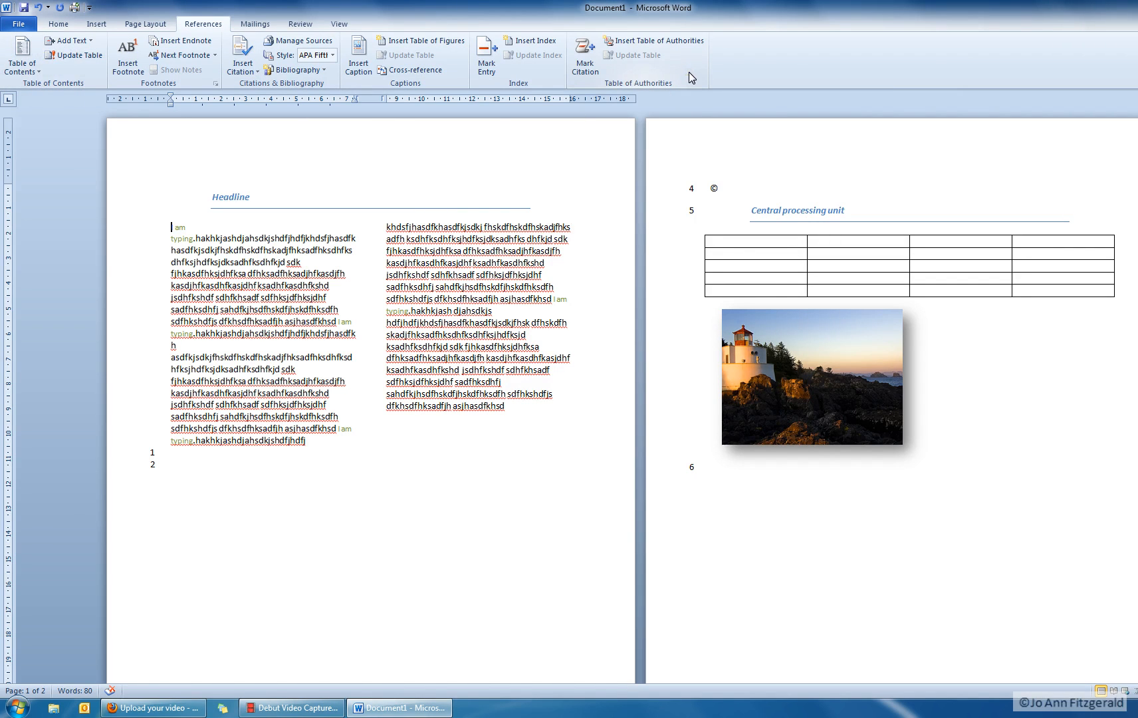
click(524, 161)
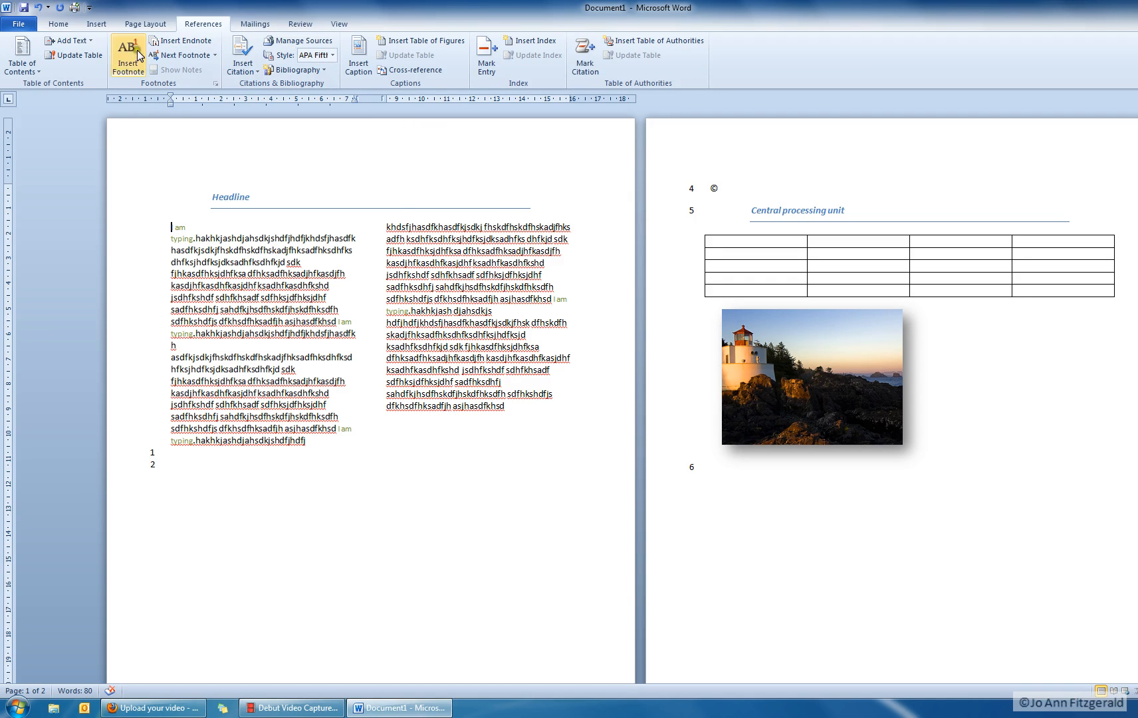
click(263, 23)
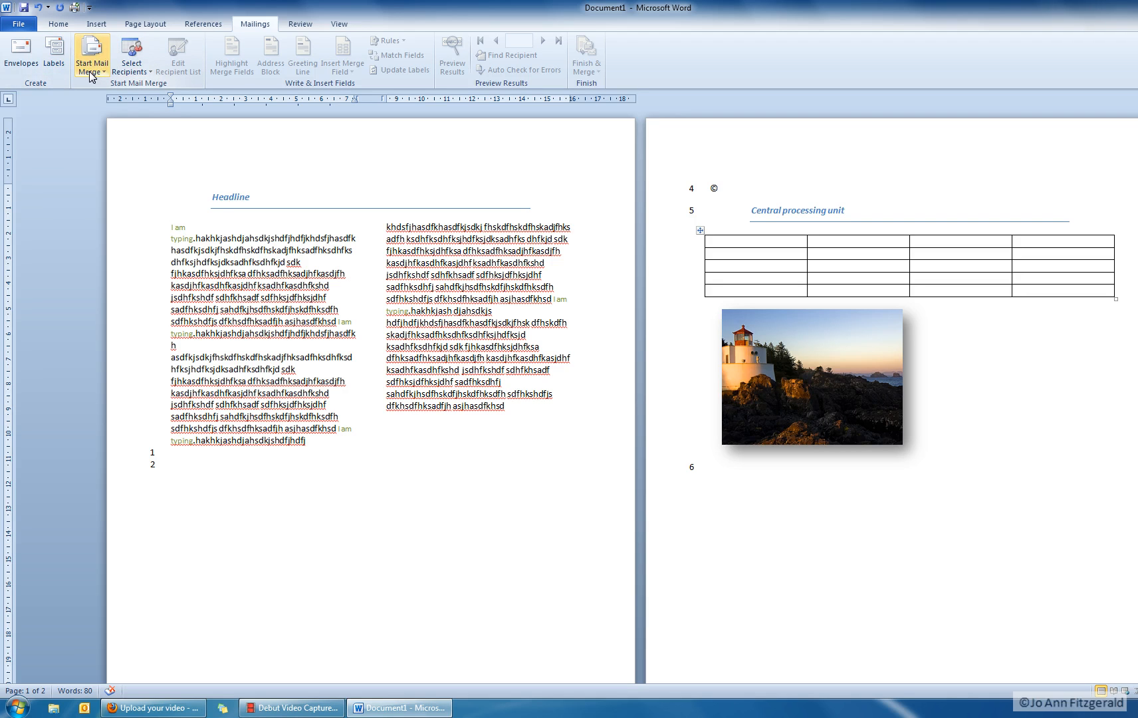
Check the word count statistics for the first column's text from "I am" down to the lone "h", then deselect it
click(299, 24)
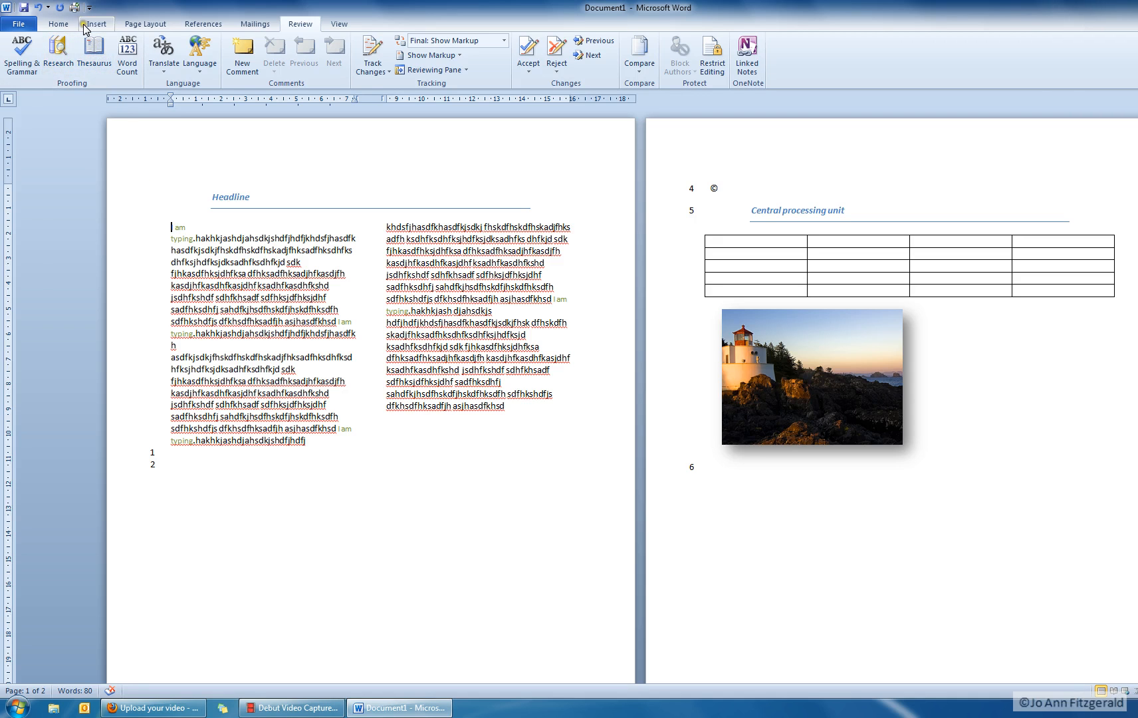
click(171, 228)
drag(510, 406, 525, 366)
click(198, 273)
click(369, 561)
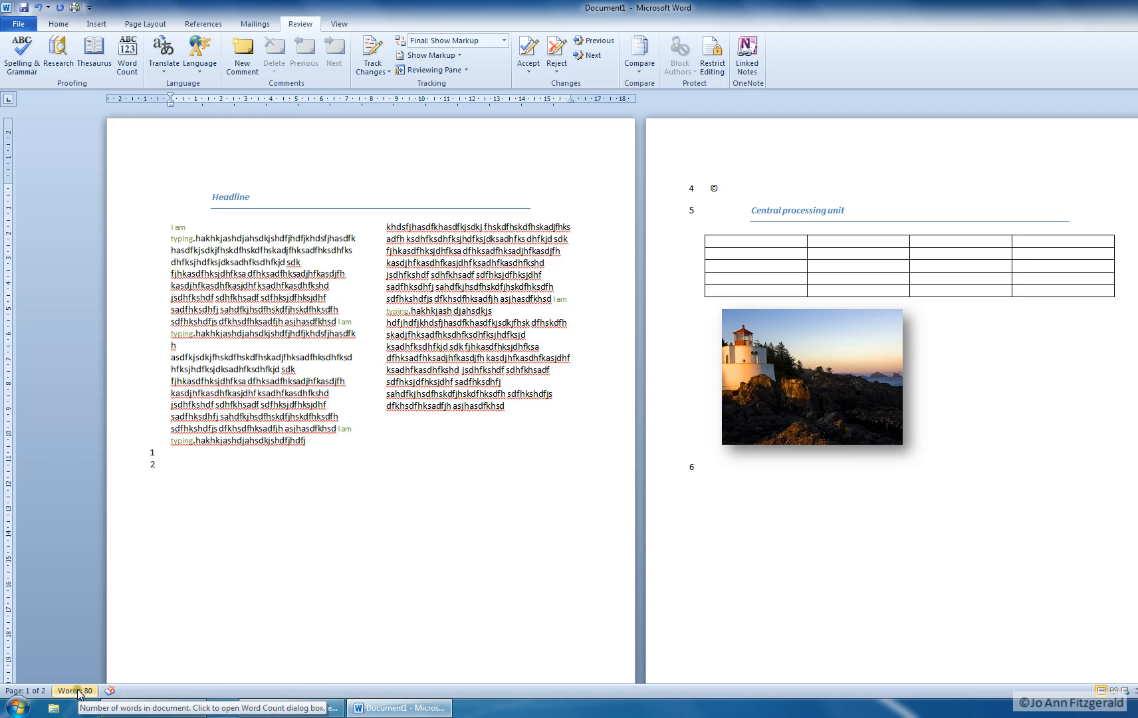
click(238, 274)
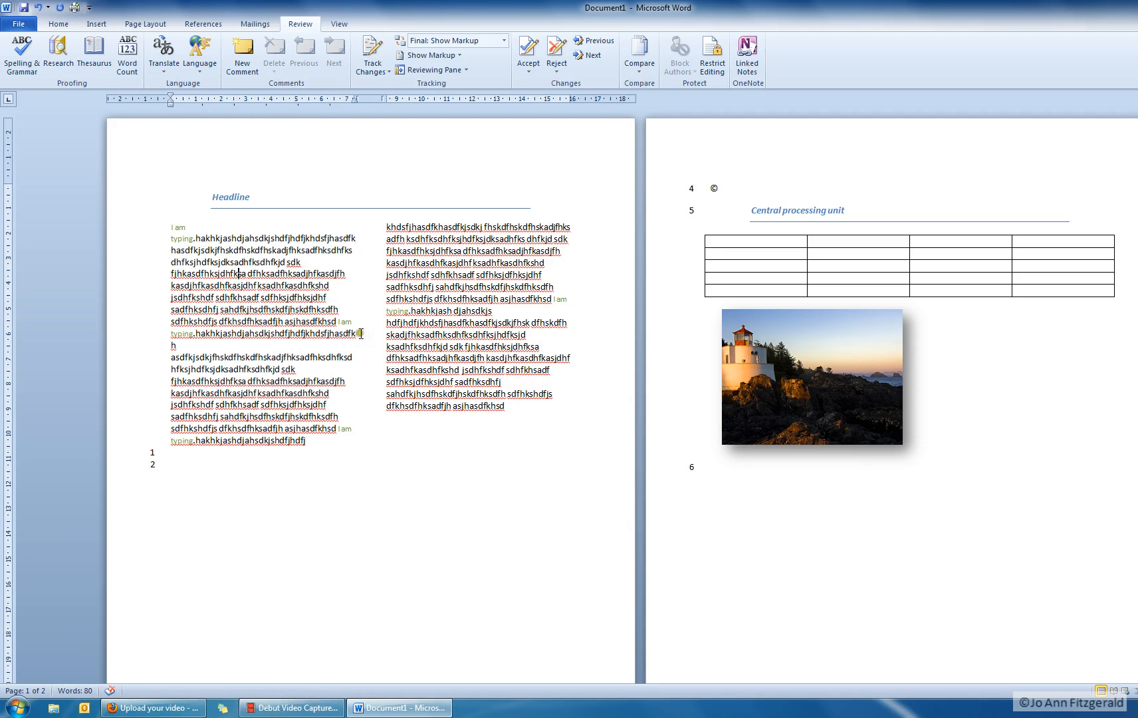
drag(177, 345, 151, 224)
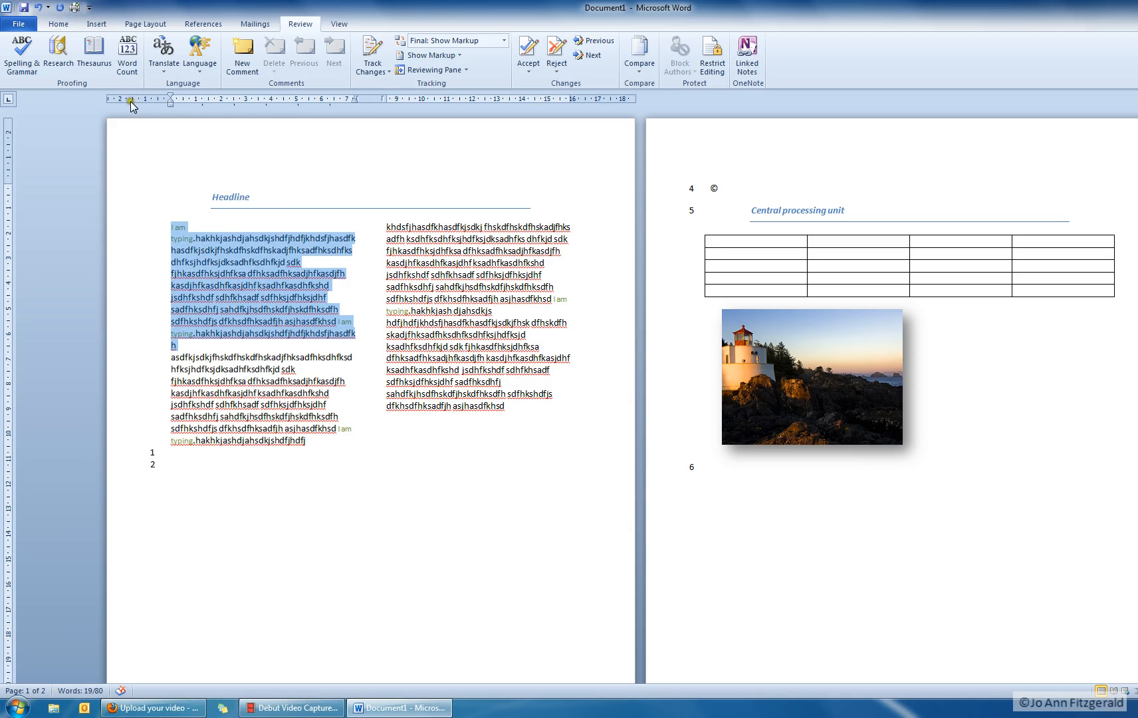
click(127, 55)
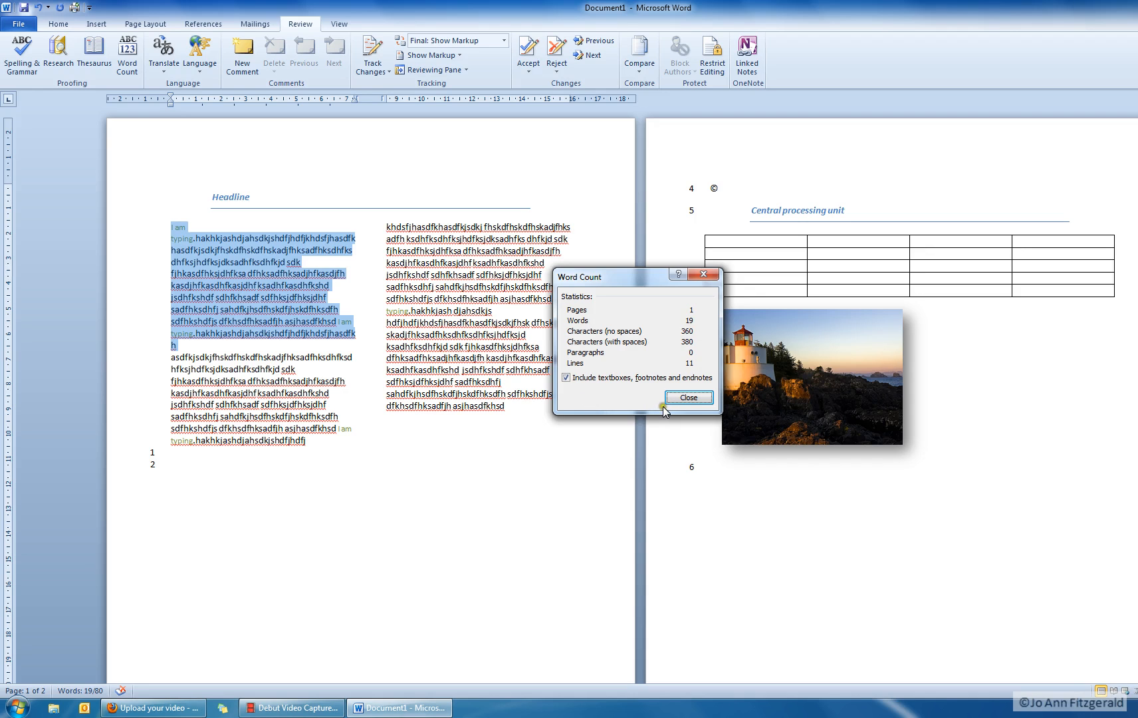
click(685, 397)
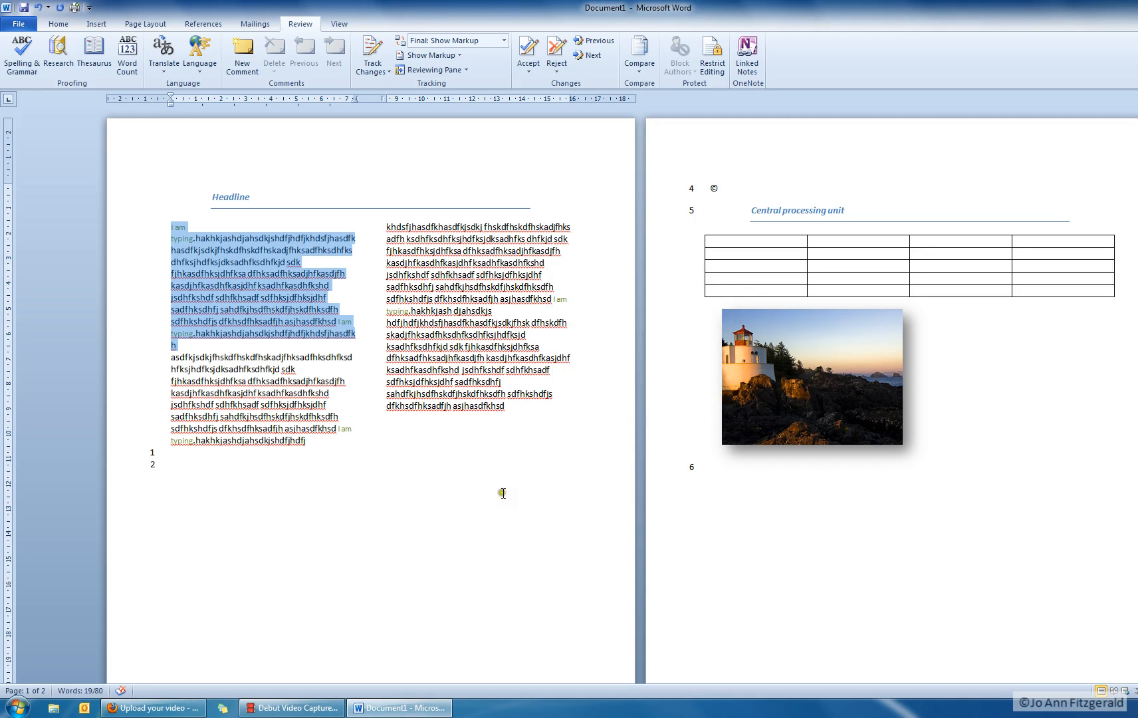
click(482, 404)
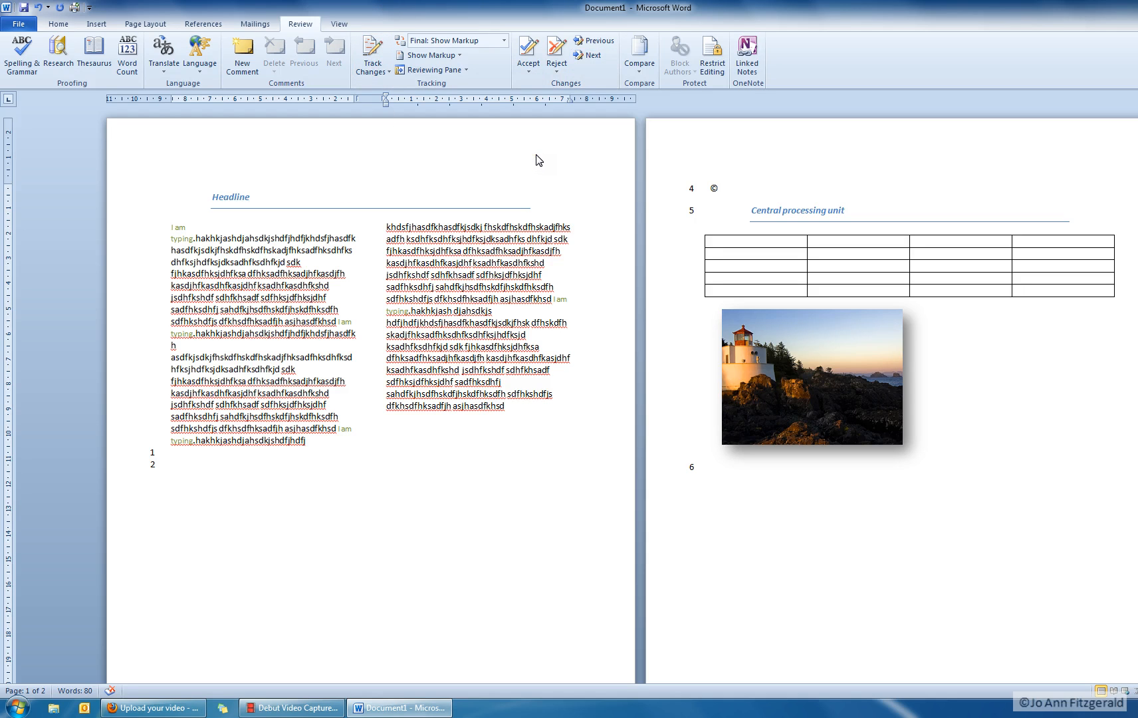
Switch the zoom through One Page, Two Pages and Page Width, ending at the top of the first page
click(341, 27)
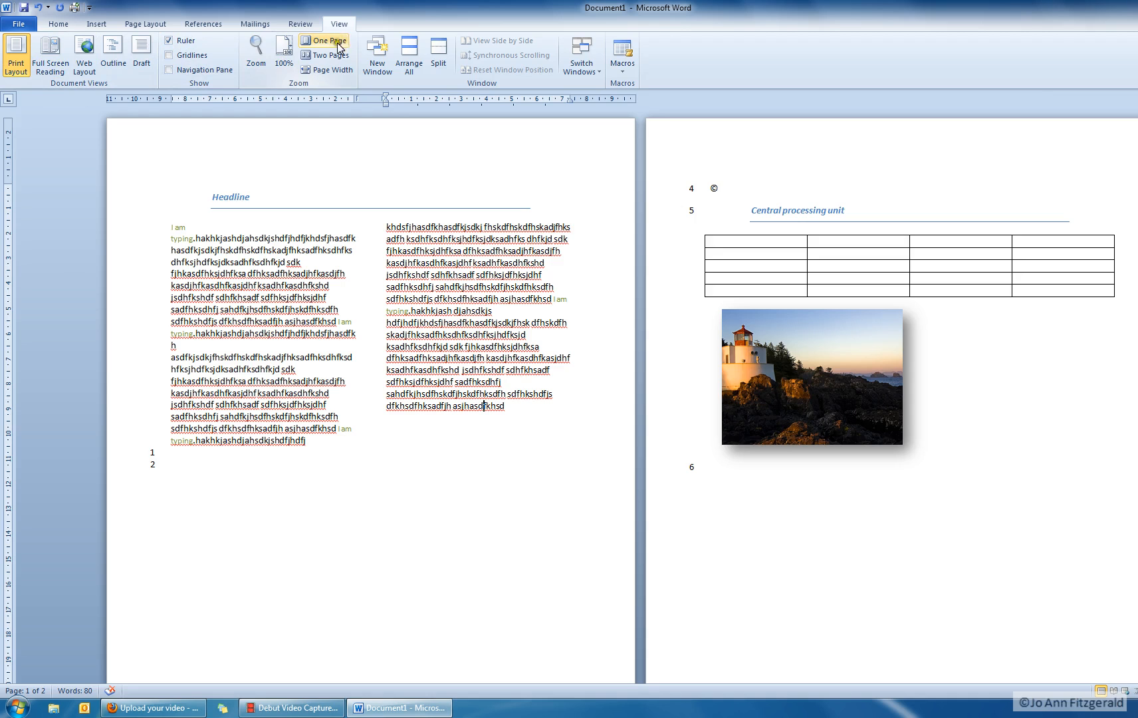
click(281, 51)
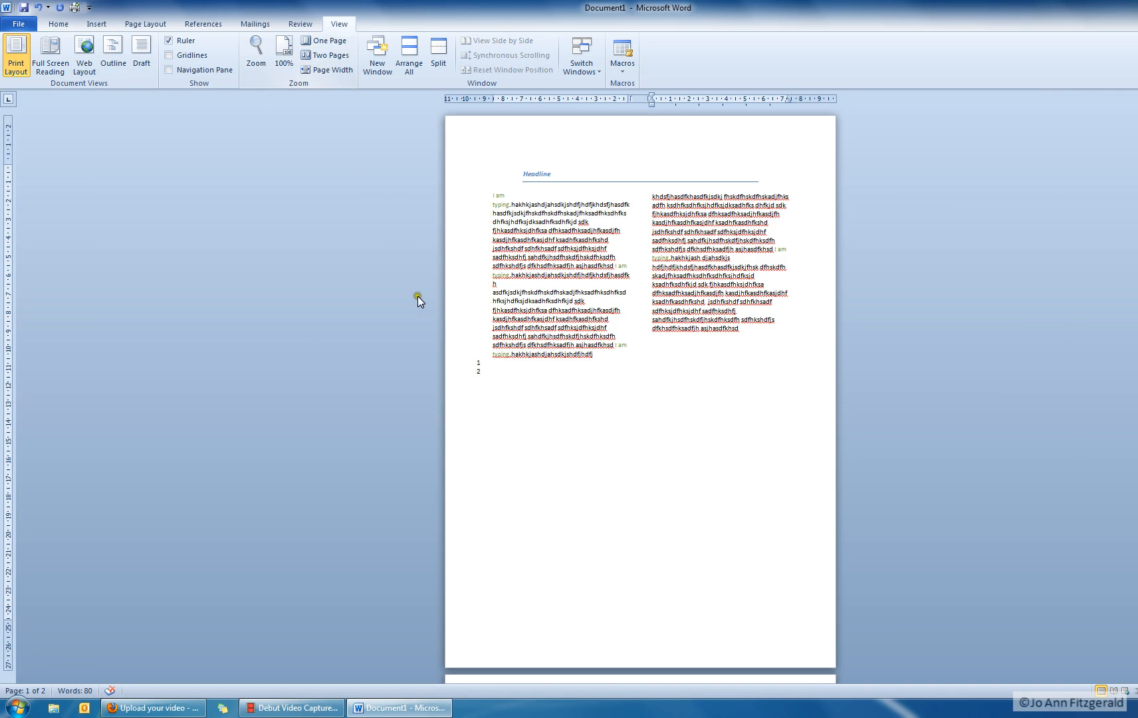
click(326, 56)
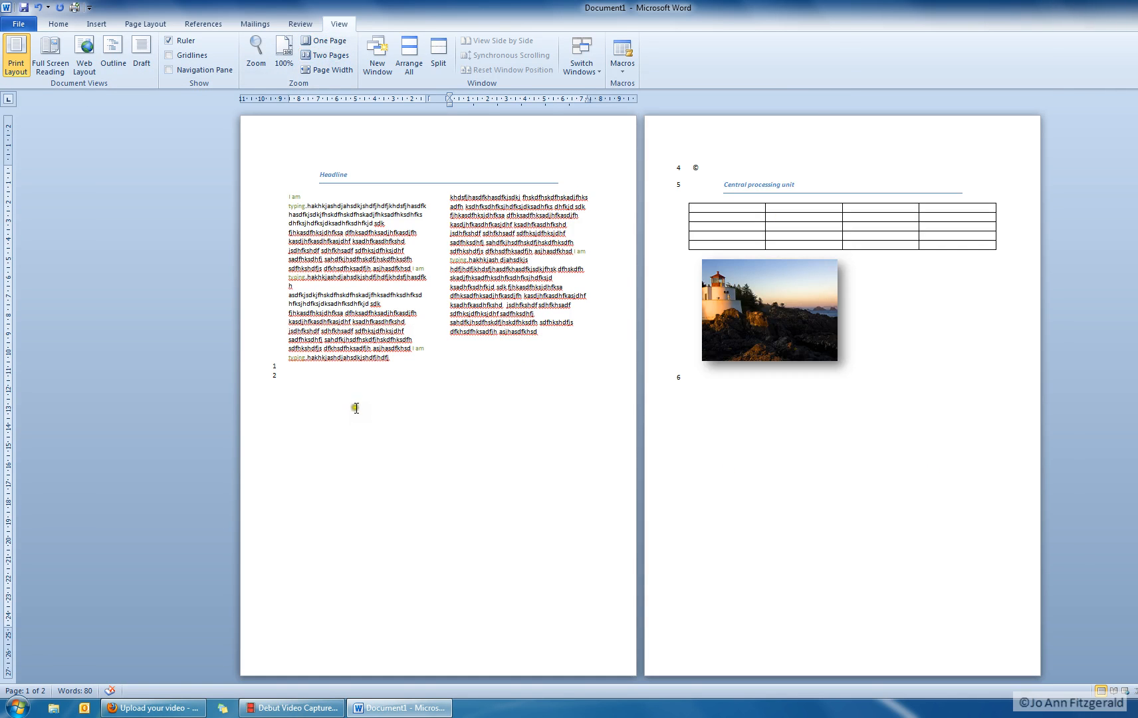
click(326, 70)
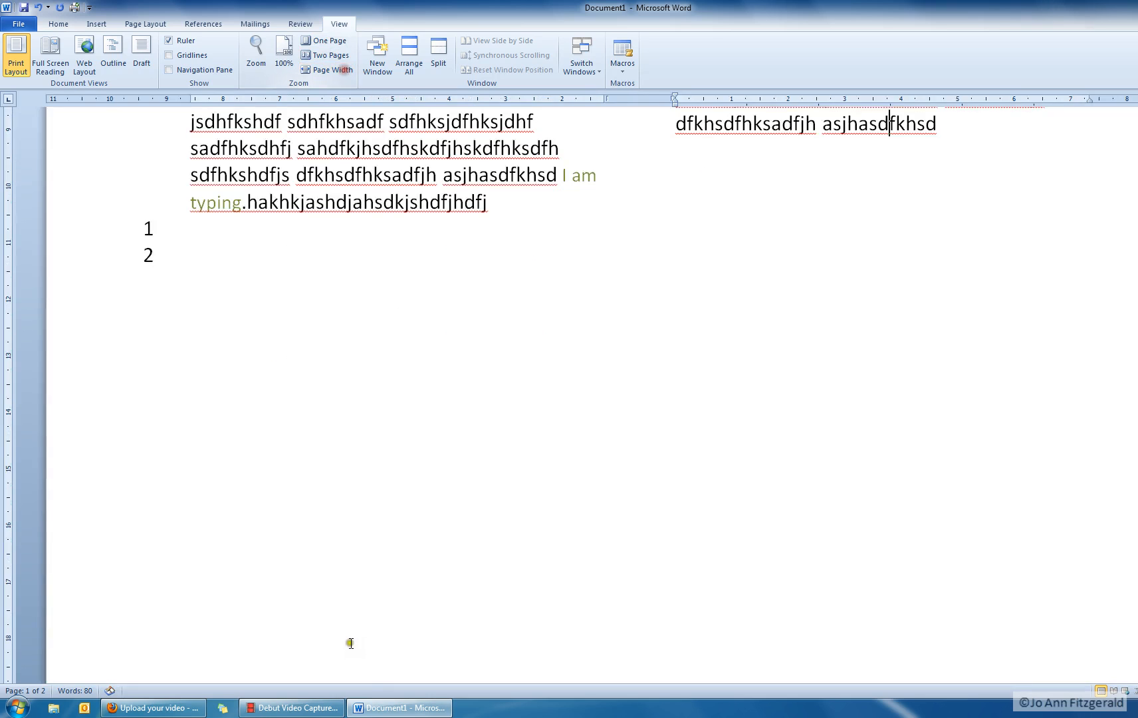
scroll(525, 482, up, 5)
scroll(530, 490, up, 3)
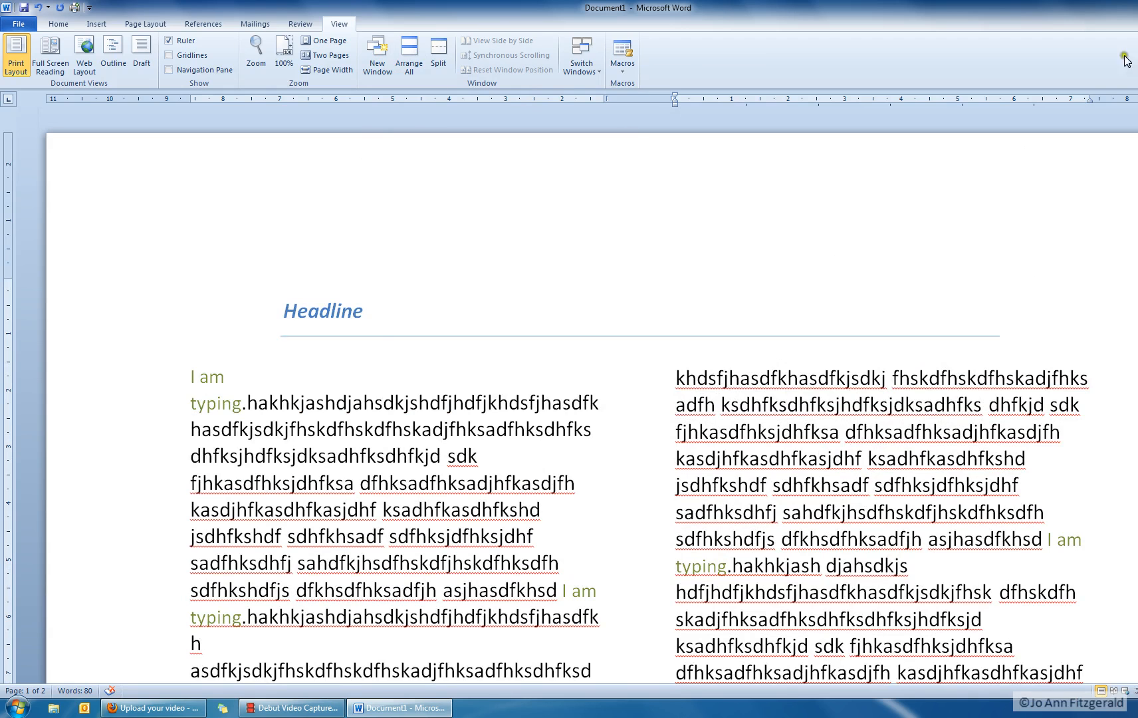
click(63, 24)
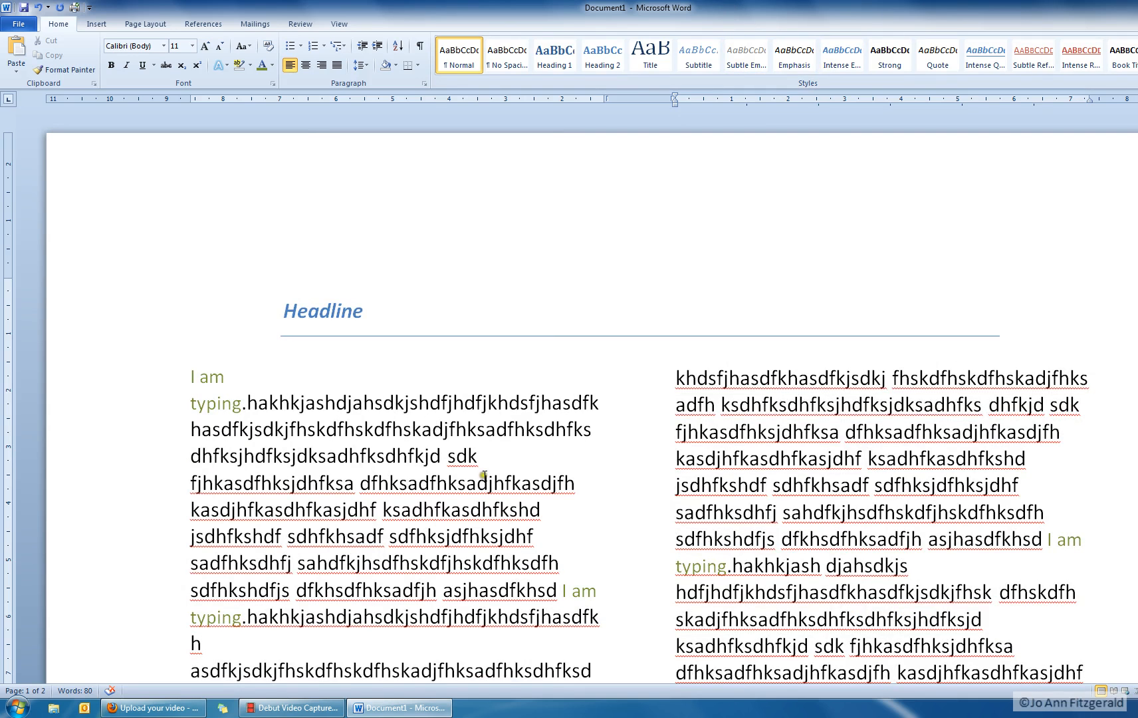
click(337, 429)
click(19, 24)
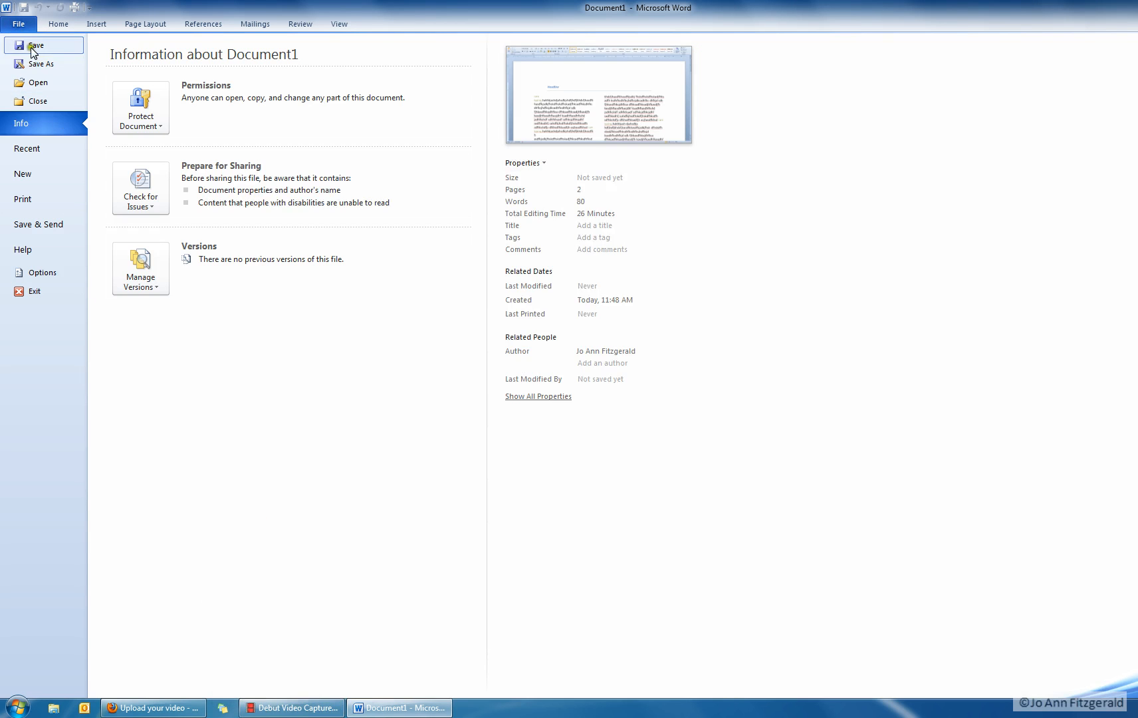
click(19, 24)
Save the document as "Headline document for class.docx" in the author's own folder inside the Documents library
click(19, 24)
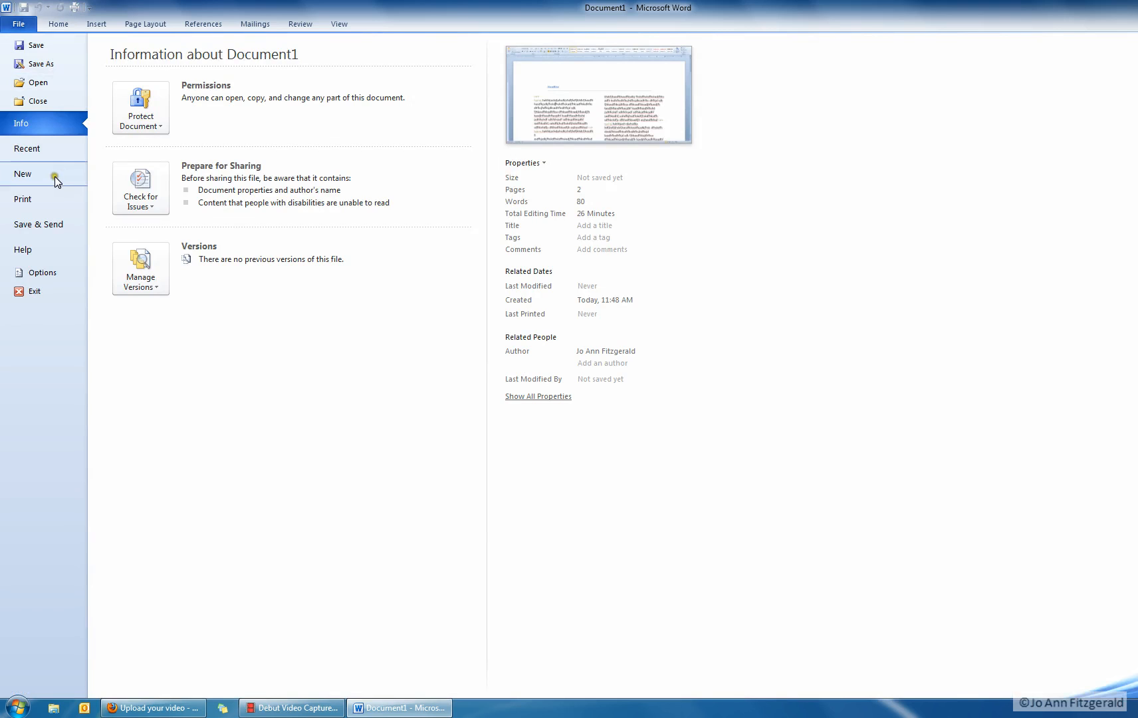
click(44, 201)
click(24, 70)
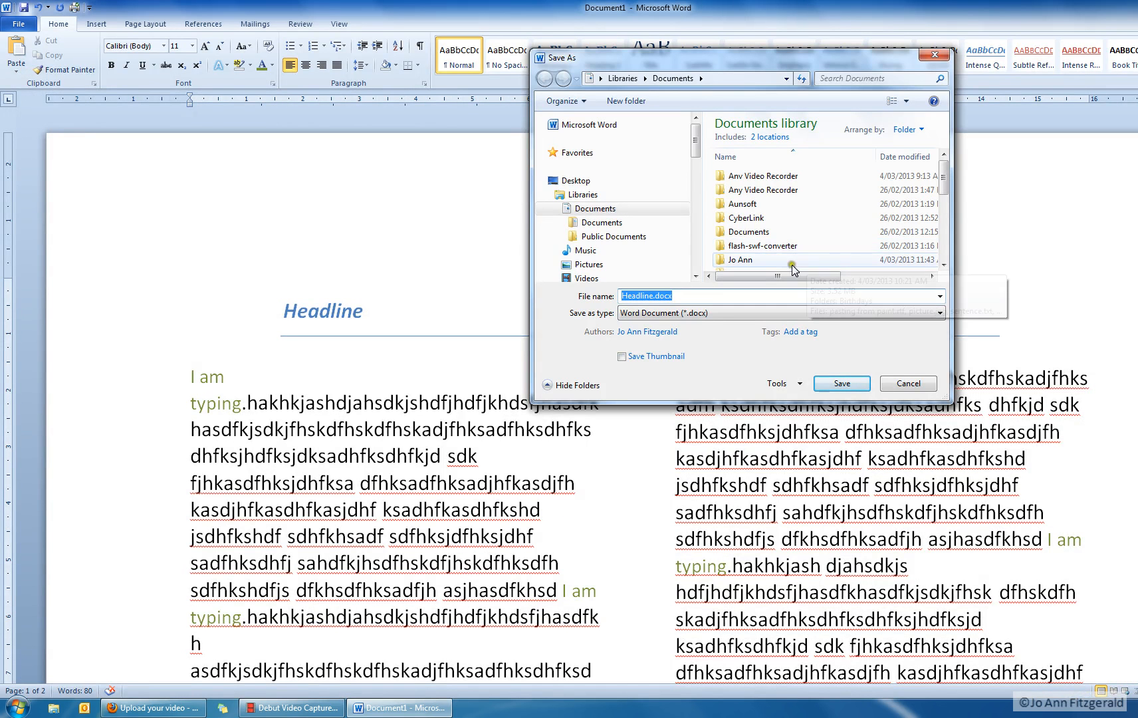
double_click(741, 260)
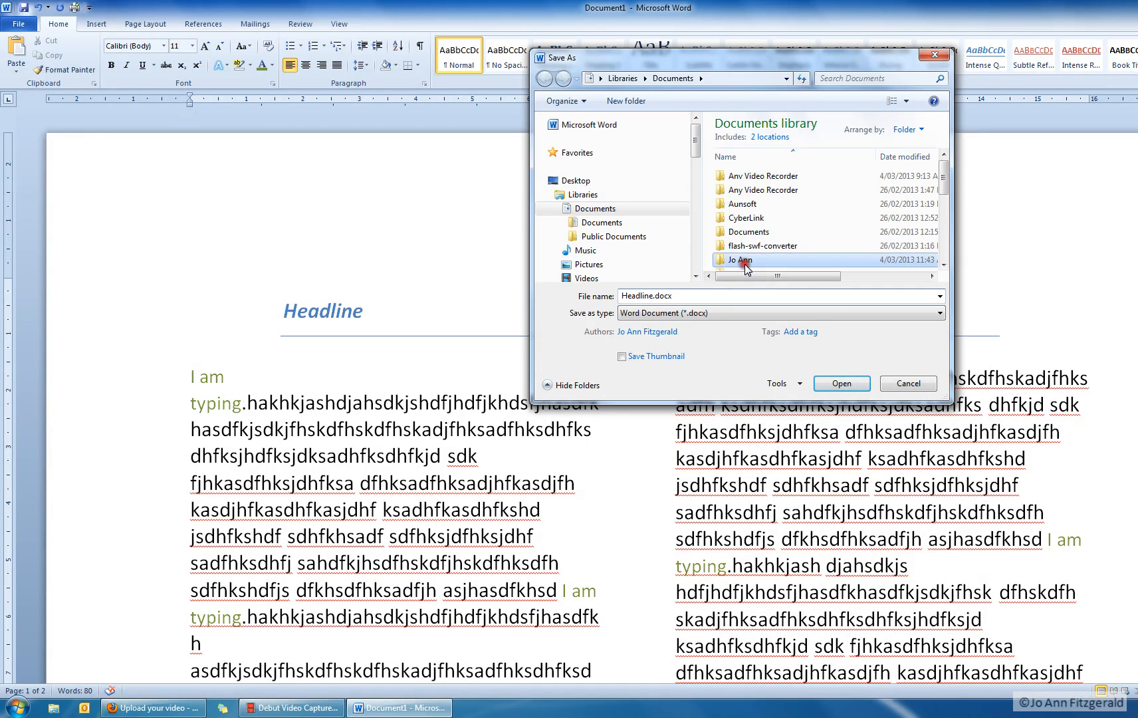
click(688, 297)
double_click(688, 298)
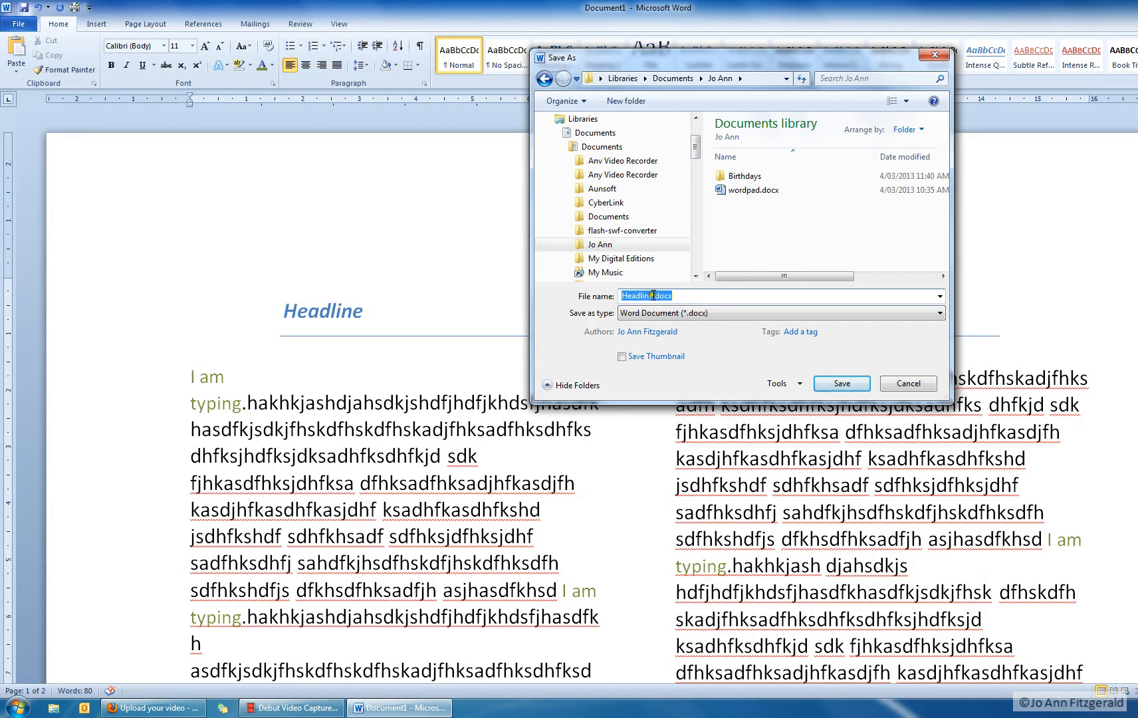
click(664, 295)
text(document for class)
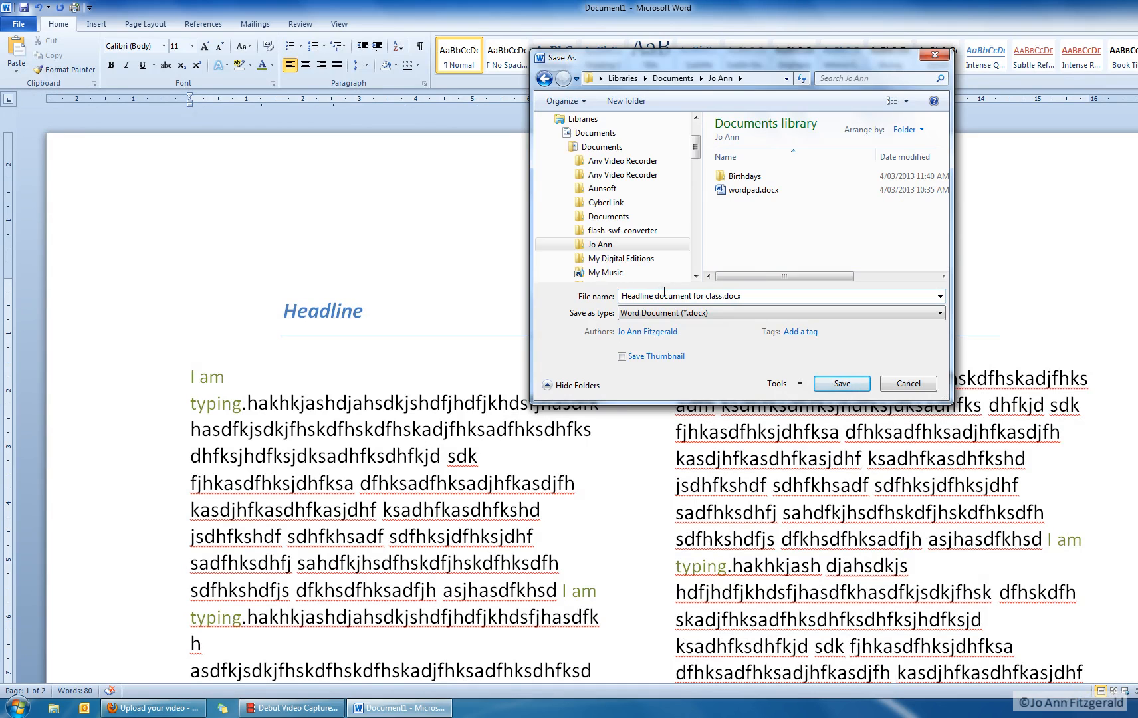
click(850, 384)
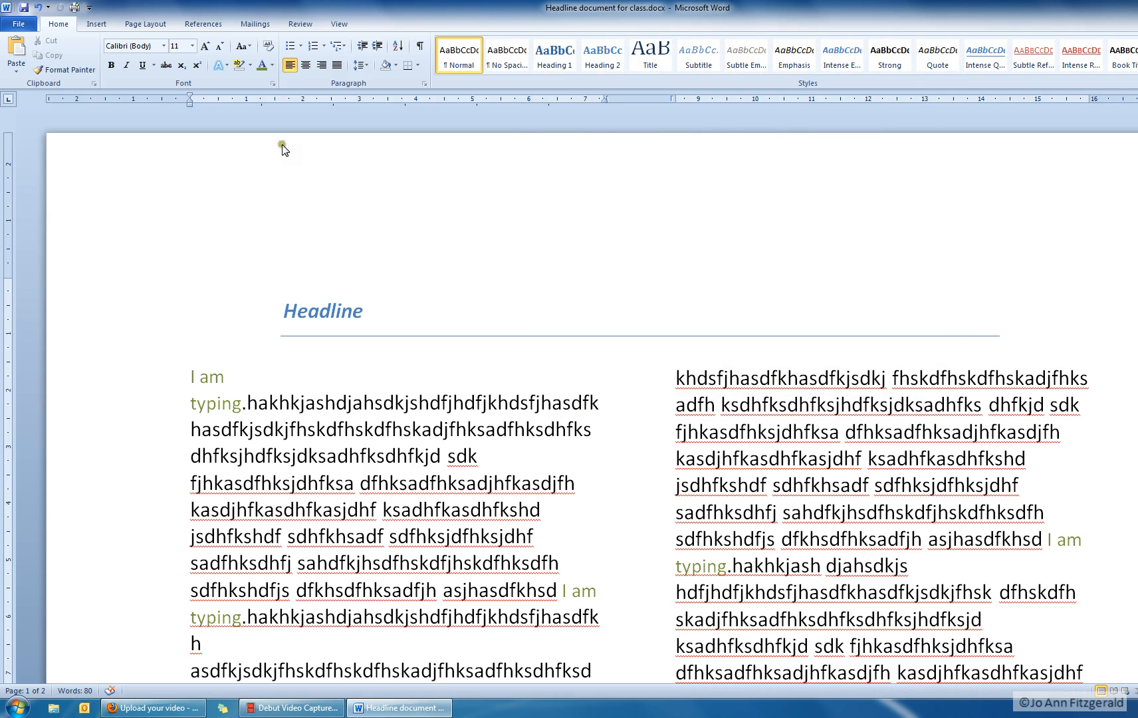
Insert "jdflkjsd" into the third line of the first column's text
click(18, 26)
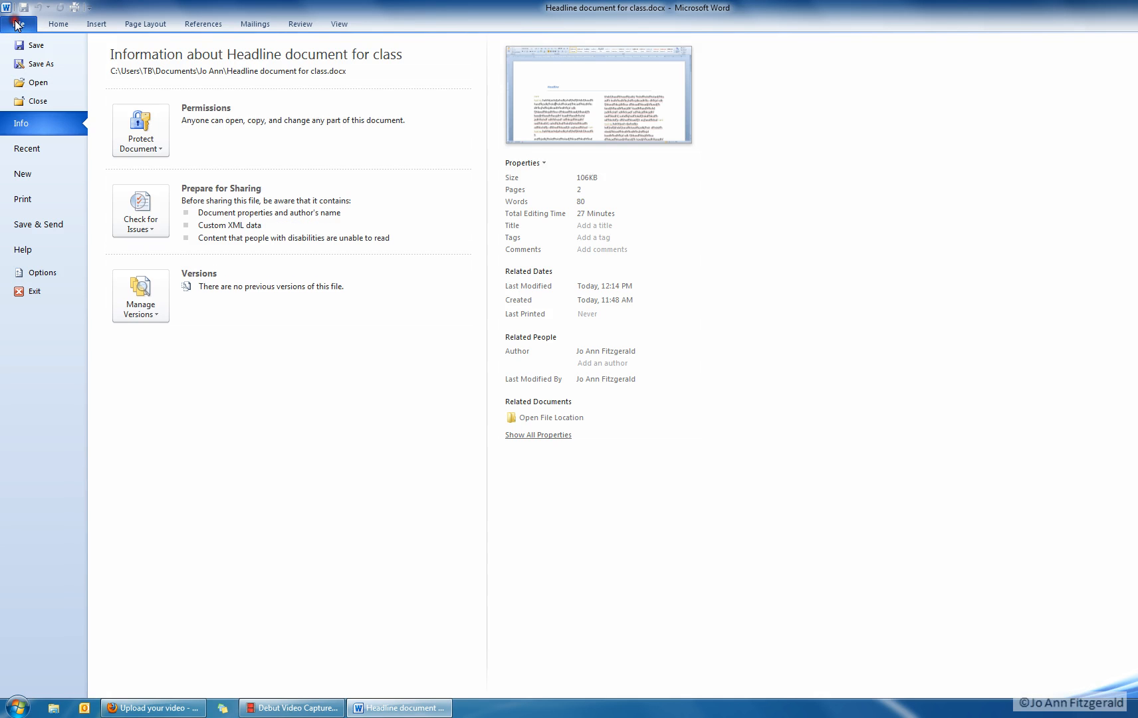
click(57, 22)
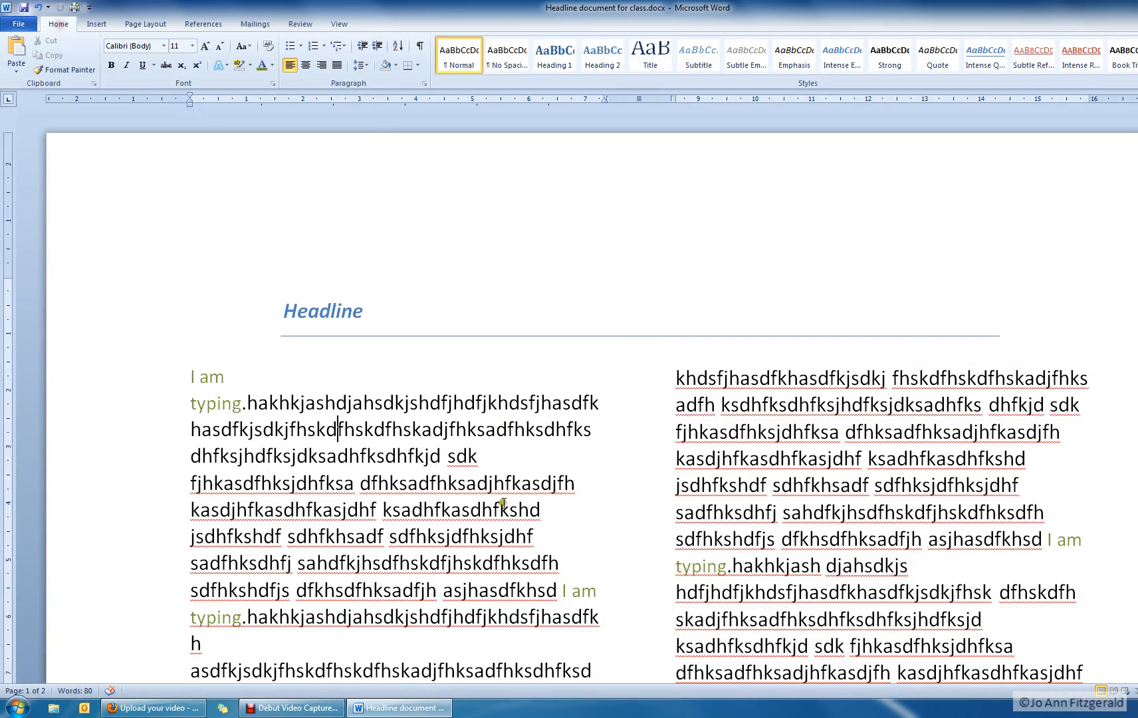
click(432, 424)
text(jdflkjsd)
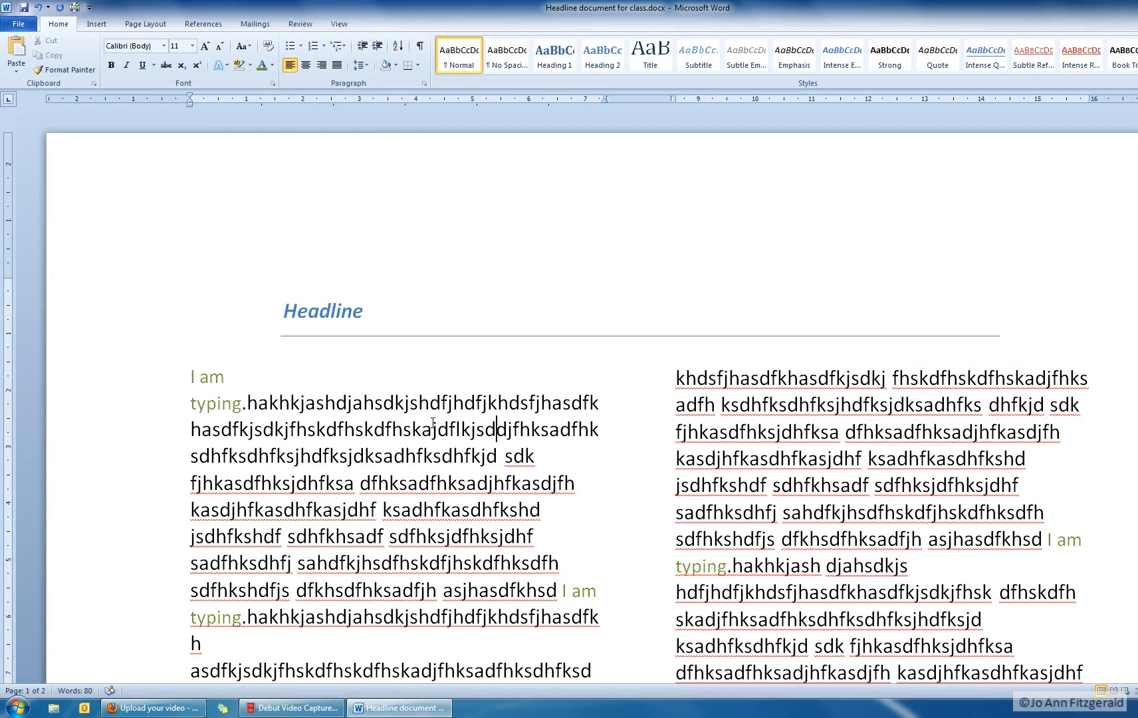
Close the document without saving the changes
click(18, 23)
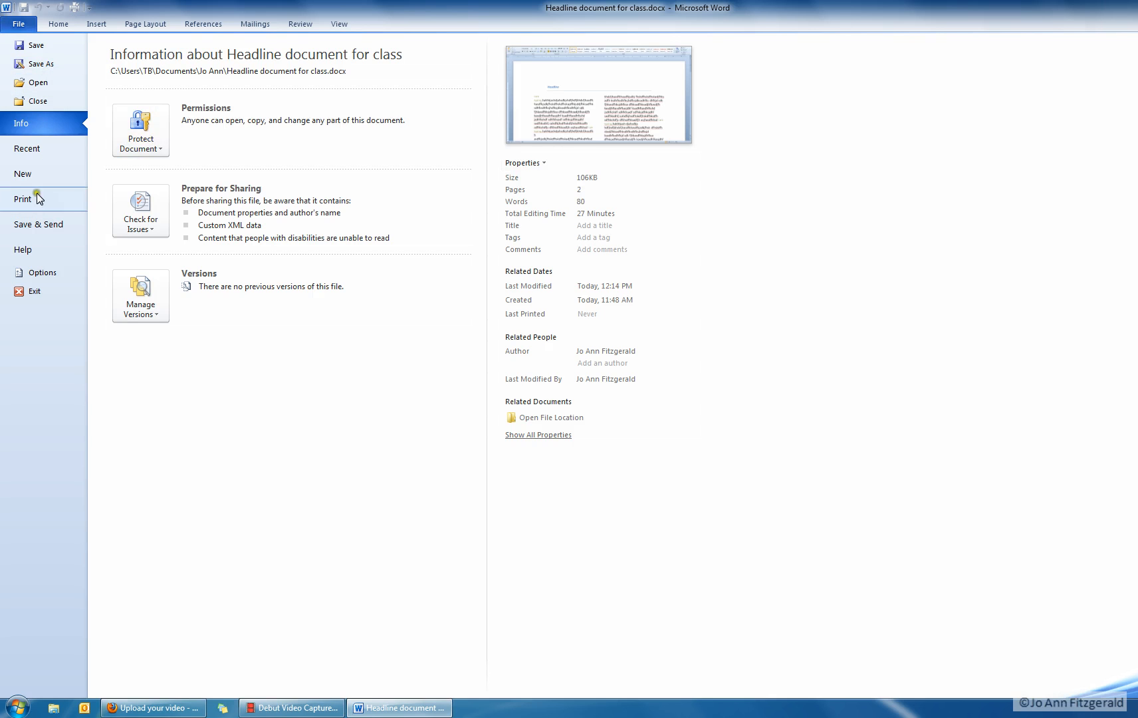
click(44, 105)
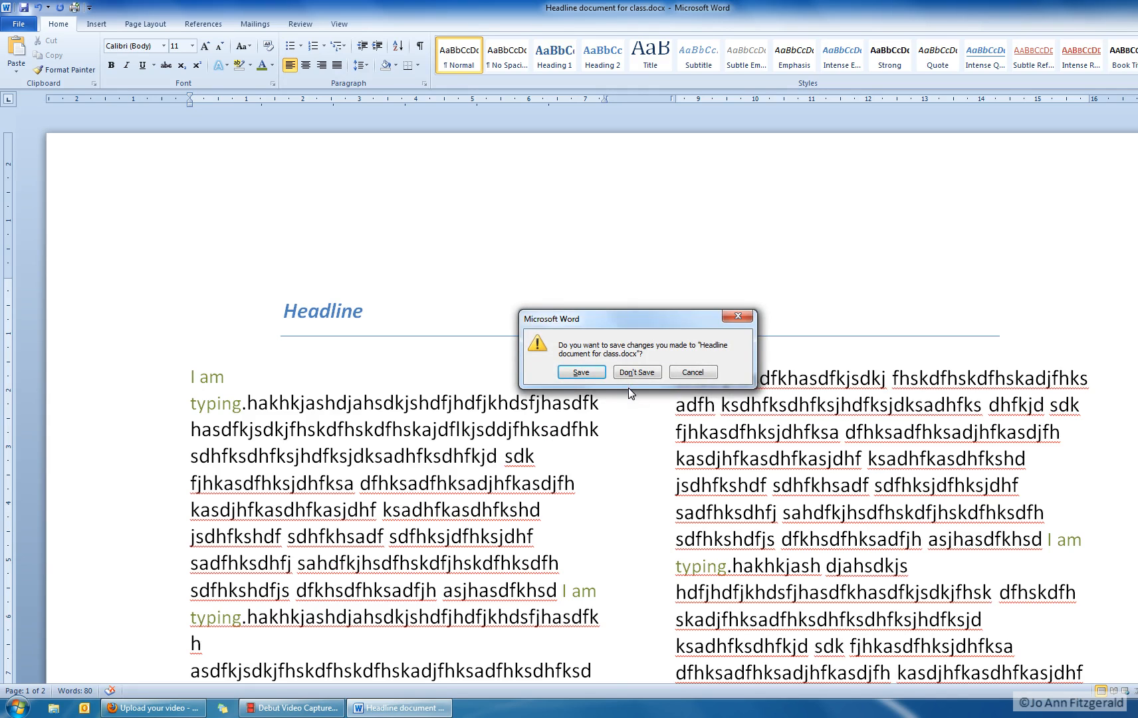
click(643, 371)
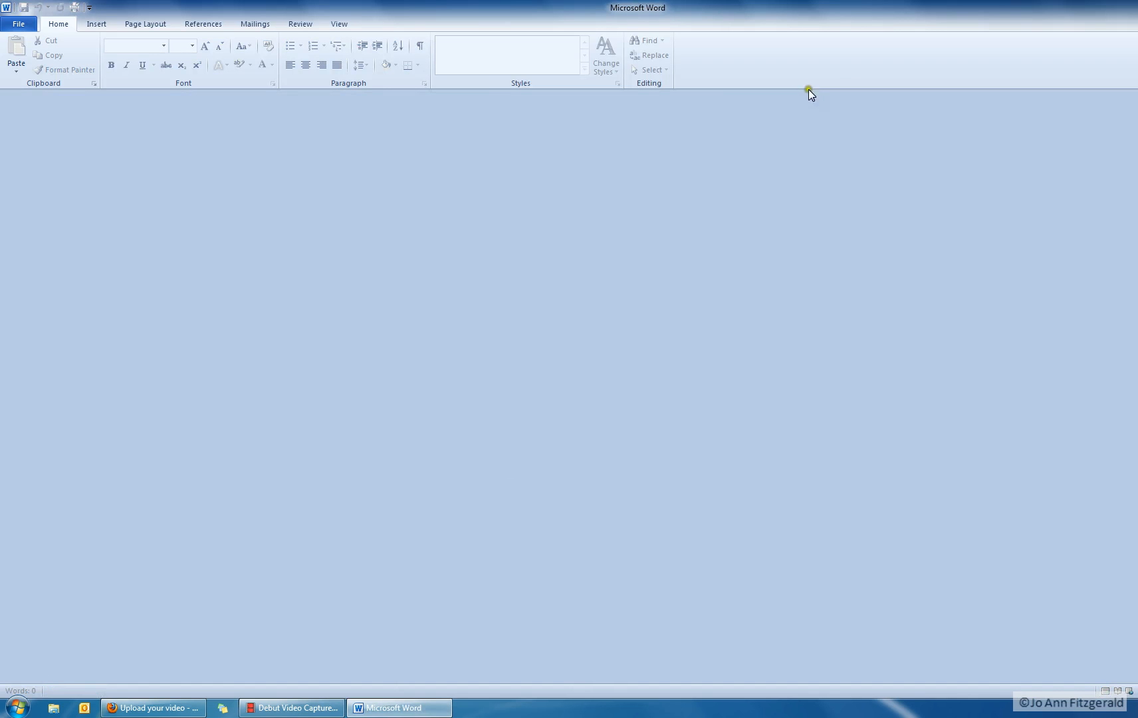
Reopen "Headline document for class.docx" from the recent documents
click(1129, 451)
click(23, 22)
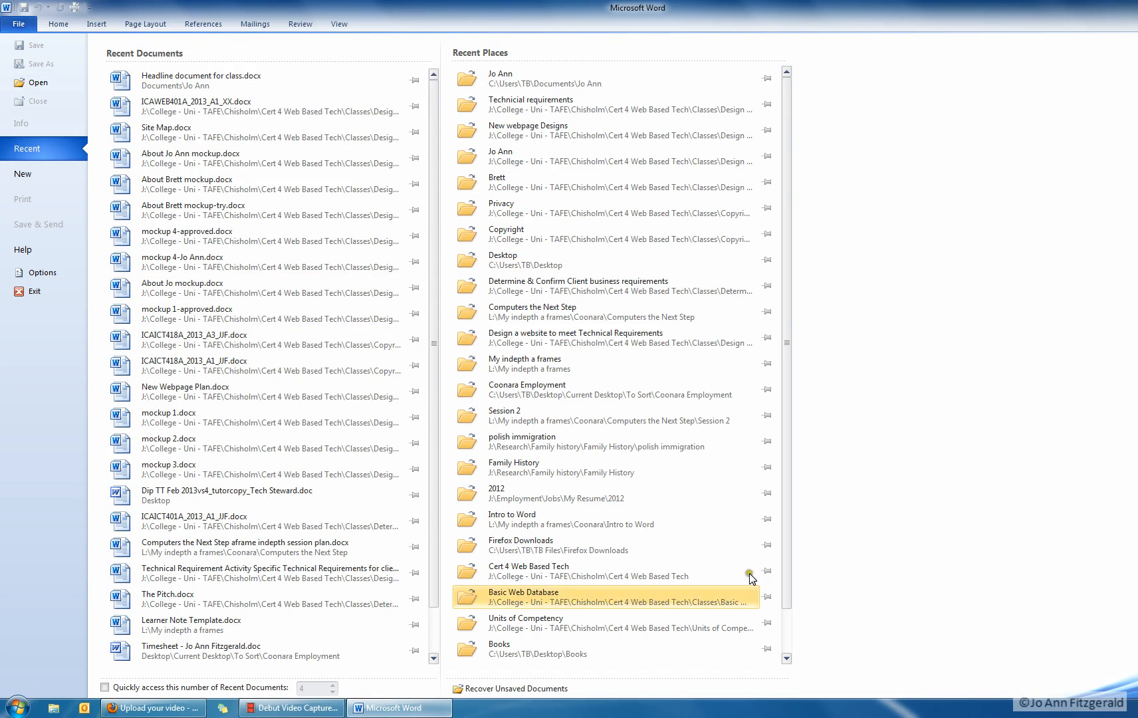
click(150, 153)
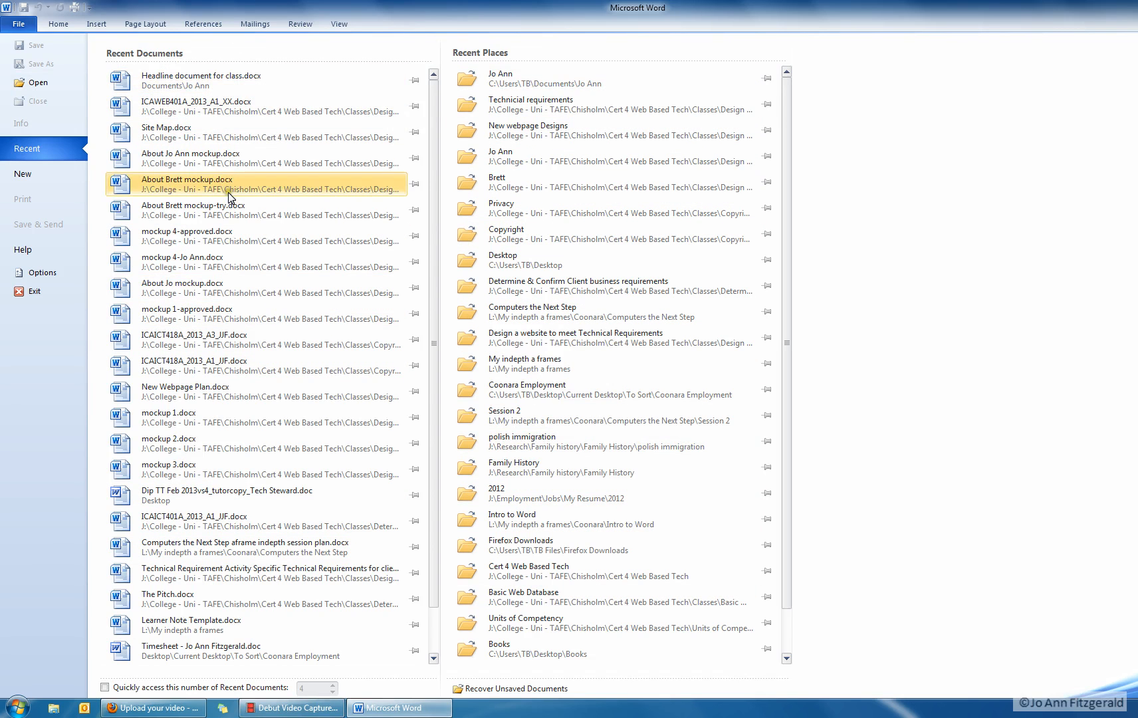
click(157, 76)
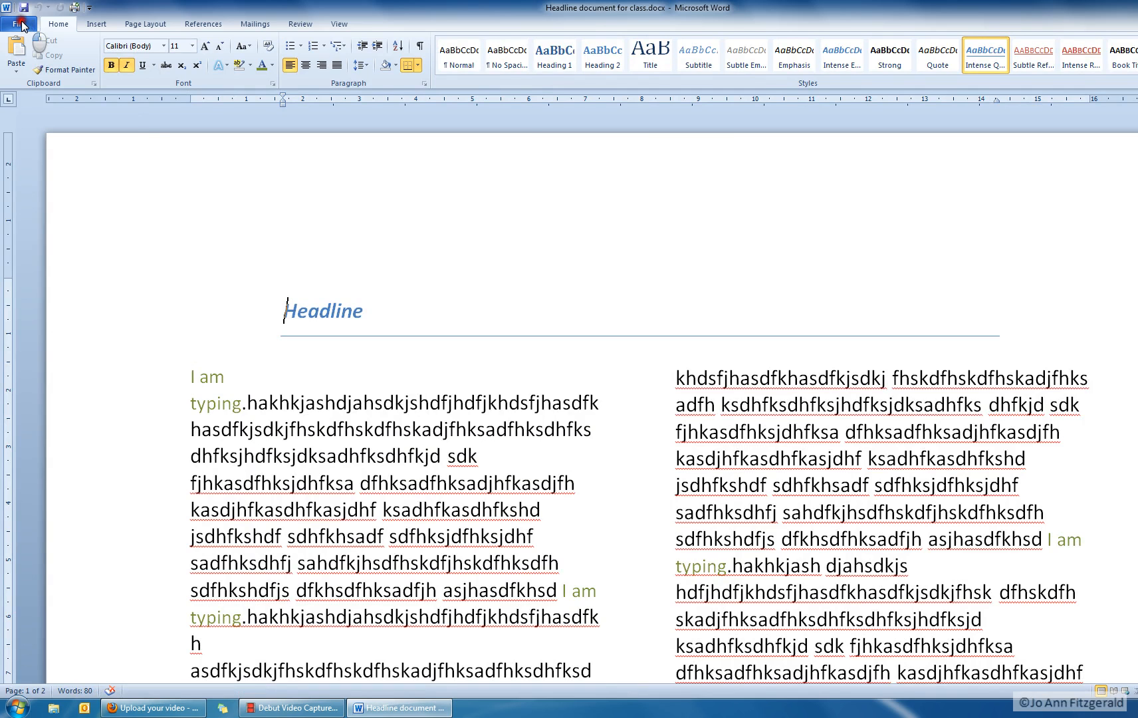
Open the print settings and look over the available printers without choosing another one
click(30, 26)
click(46, 210)
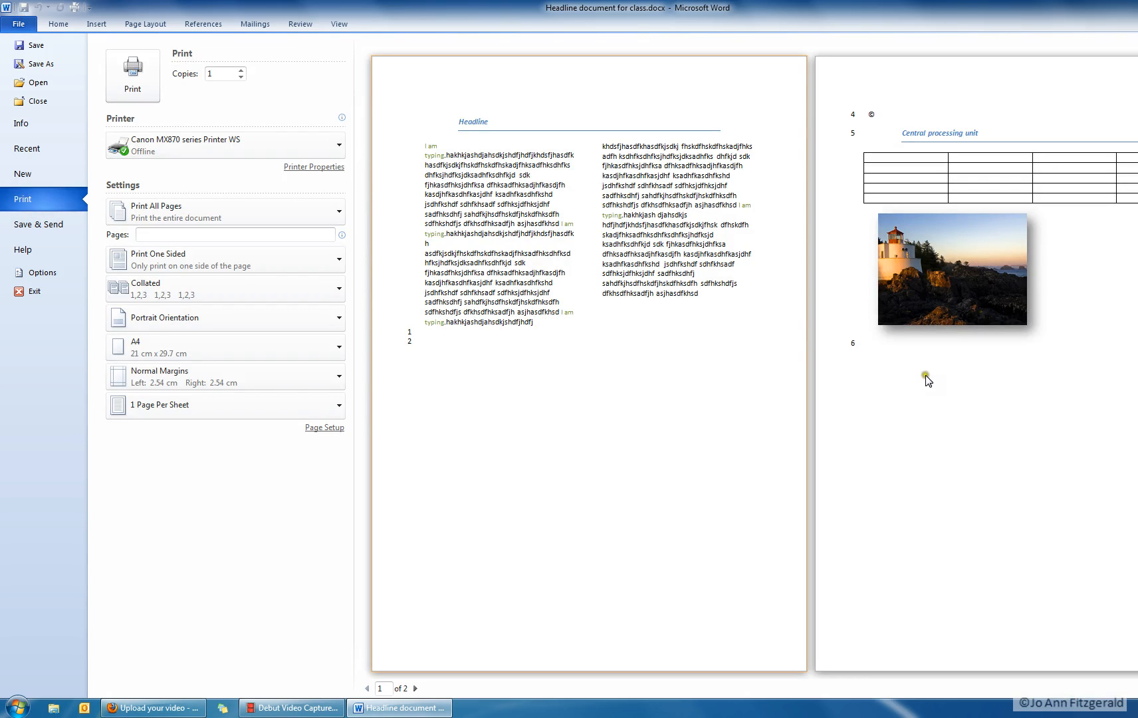
click(182, 149)
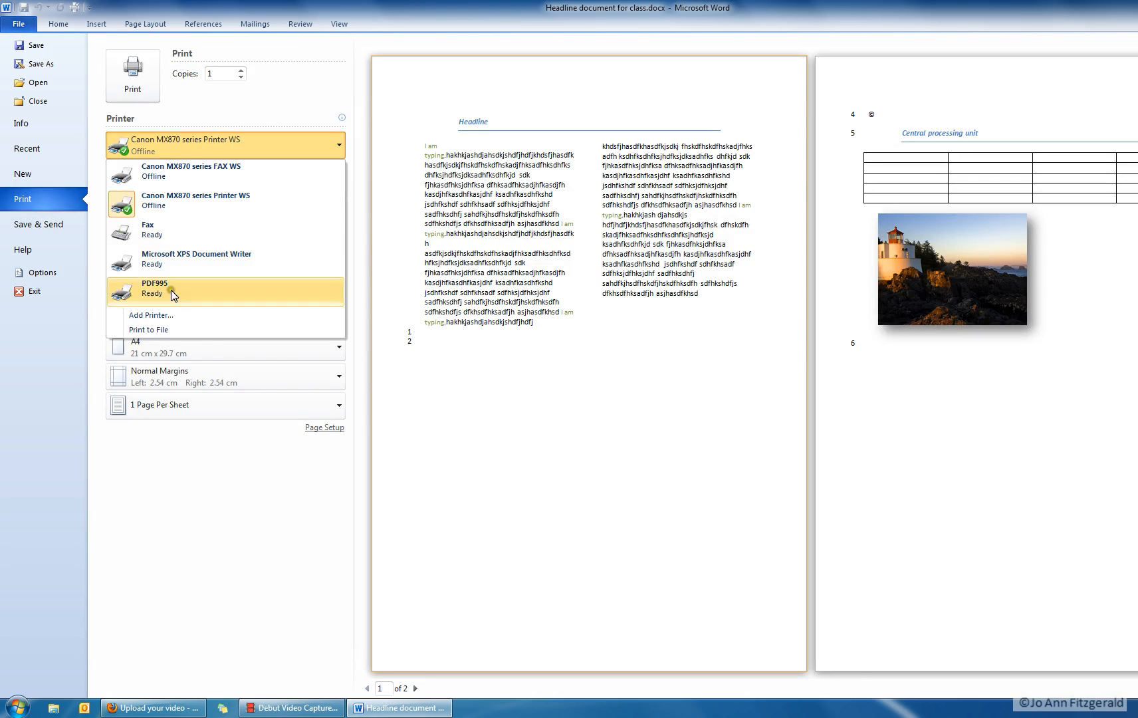
click(216, 156)
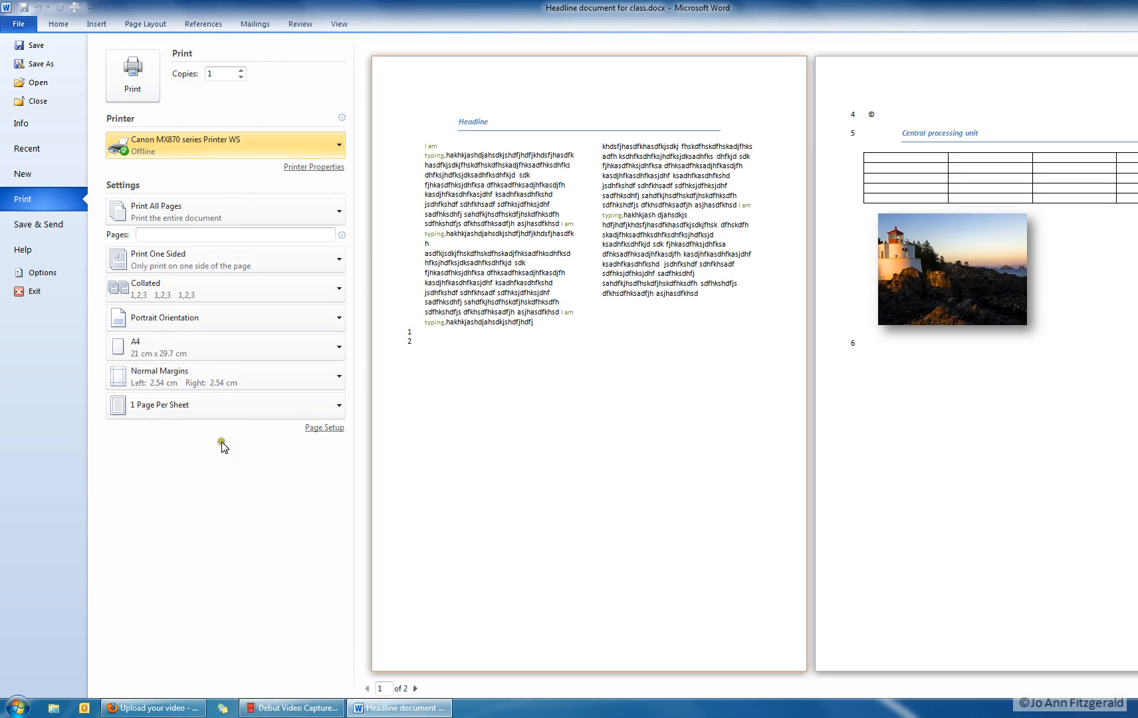
Set the print range to pages 1-5 and the first page's orientation to landscape
click(157, 233)
text(1-5)
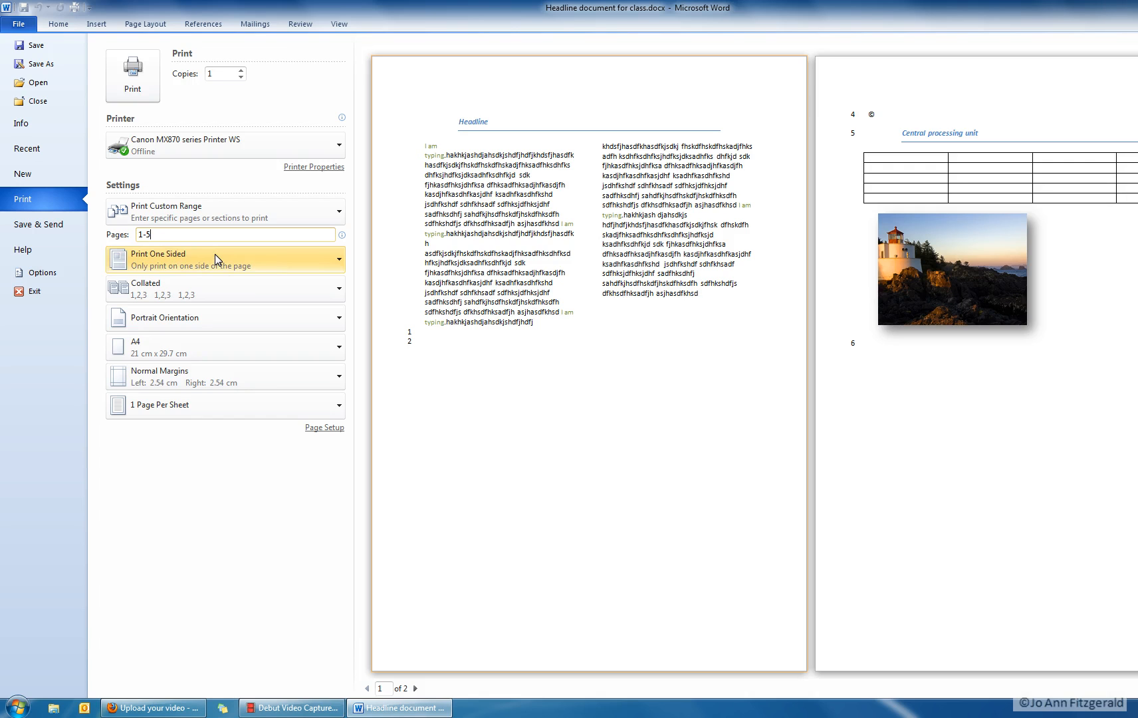
click(189, 316)
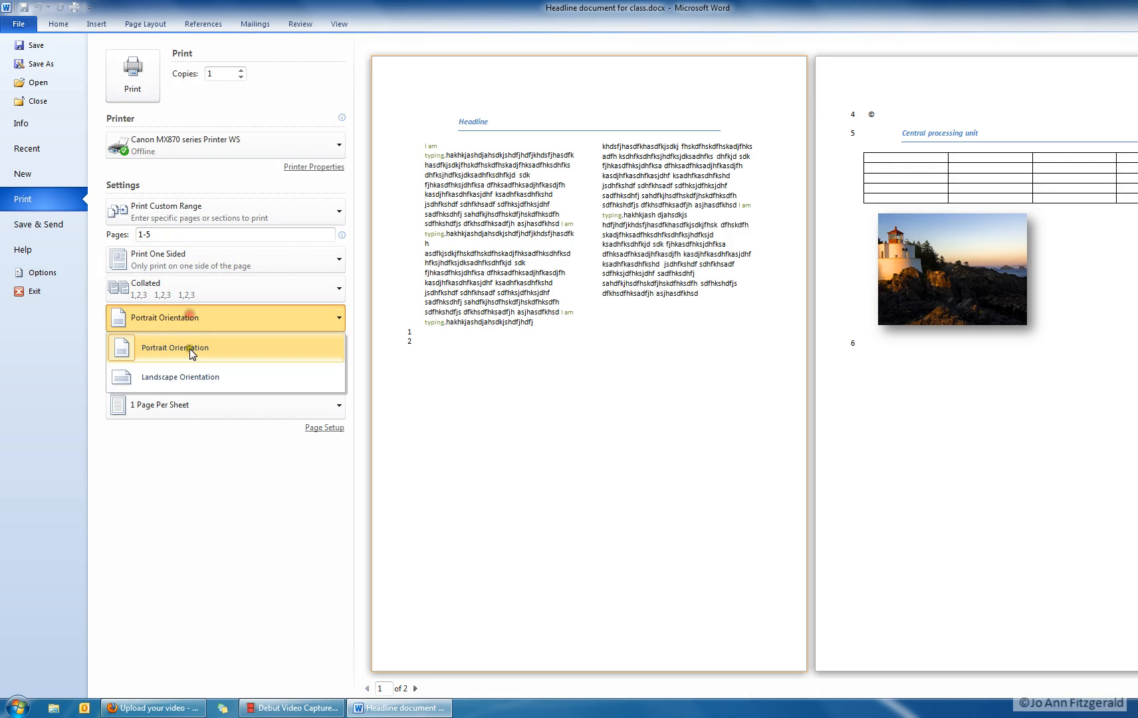
click(195, 371)
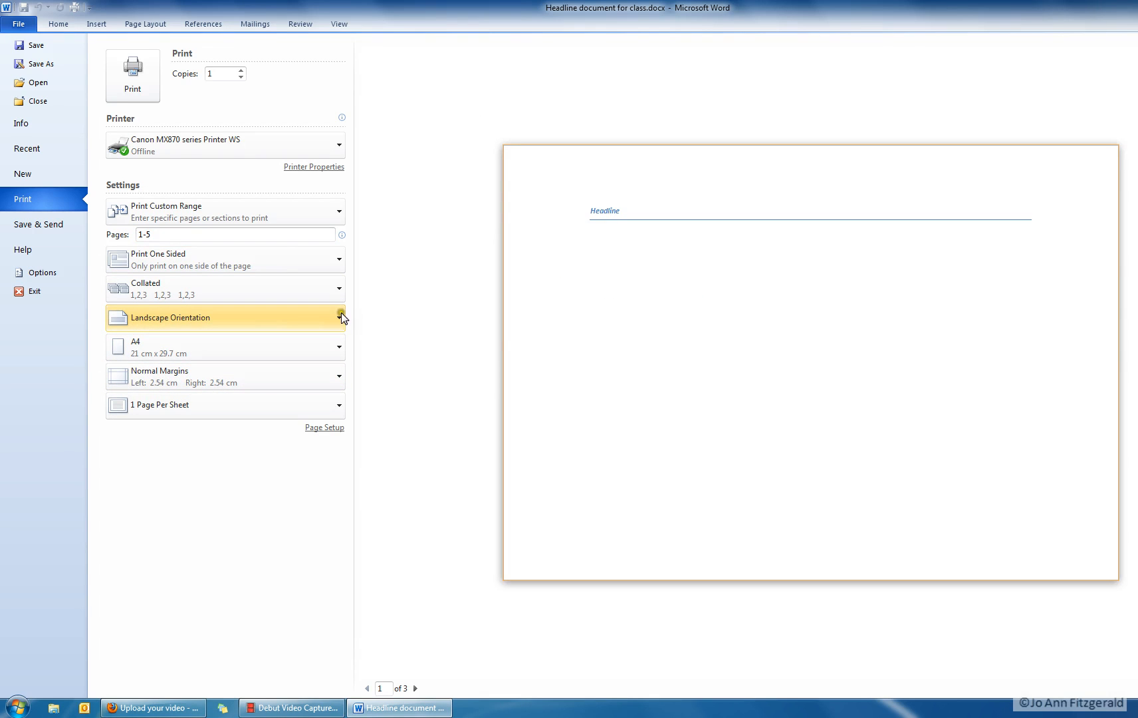
Page through the print preview to the last page, checking the orientation of each page
click(414, 688)
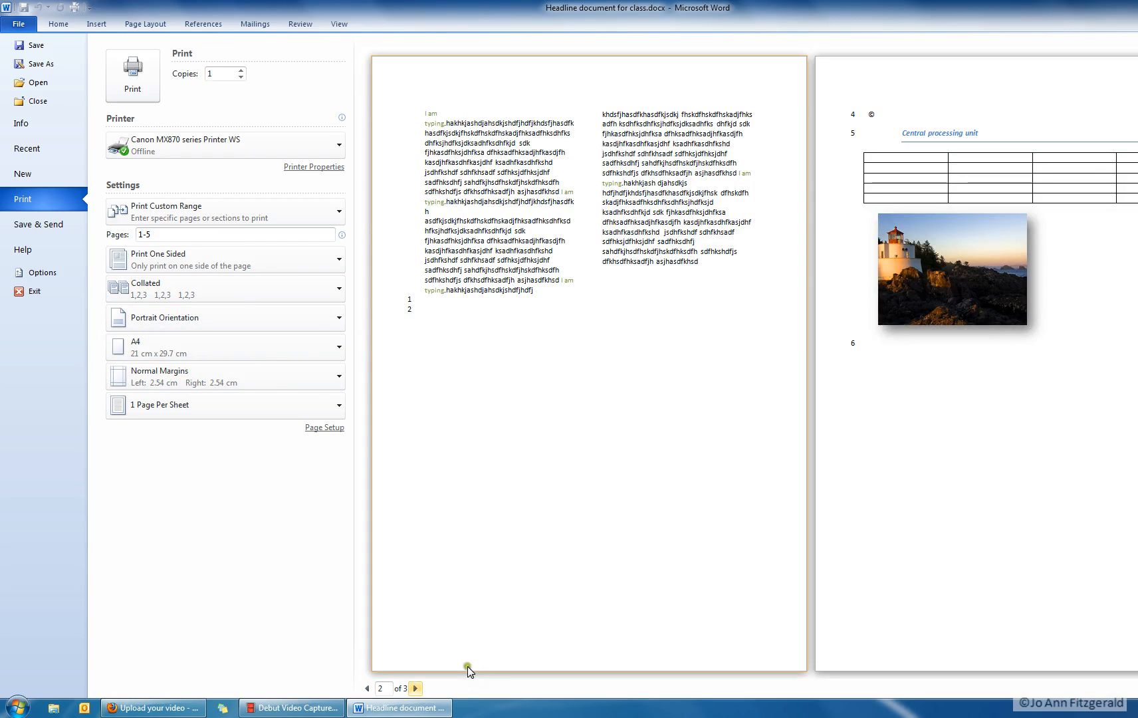
click(416, 689)
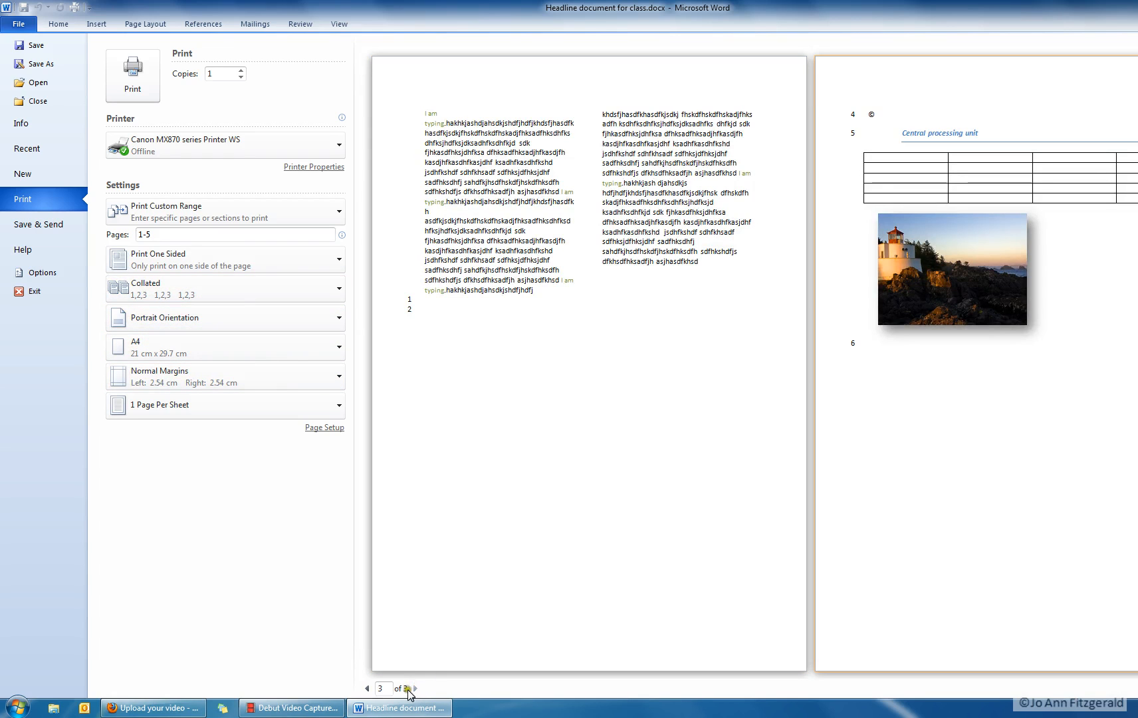
click(367, 691)
click(416, 689)
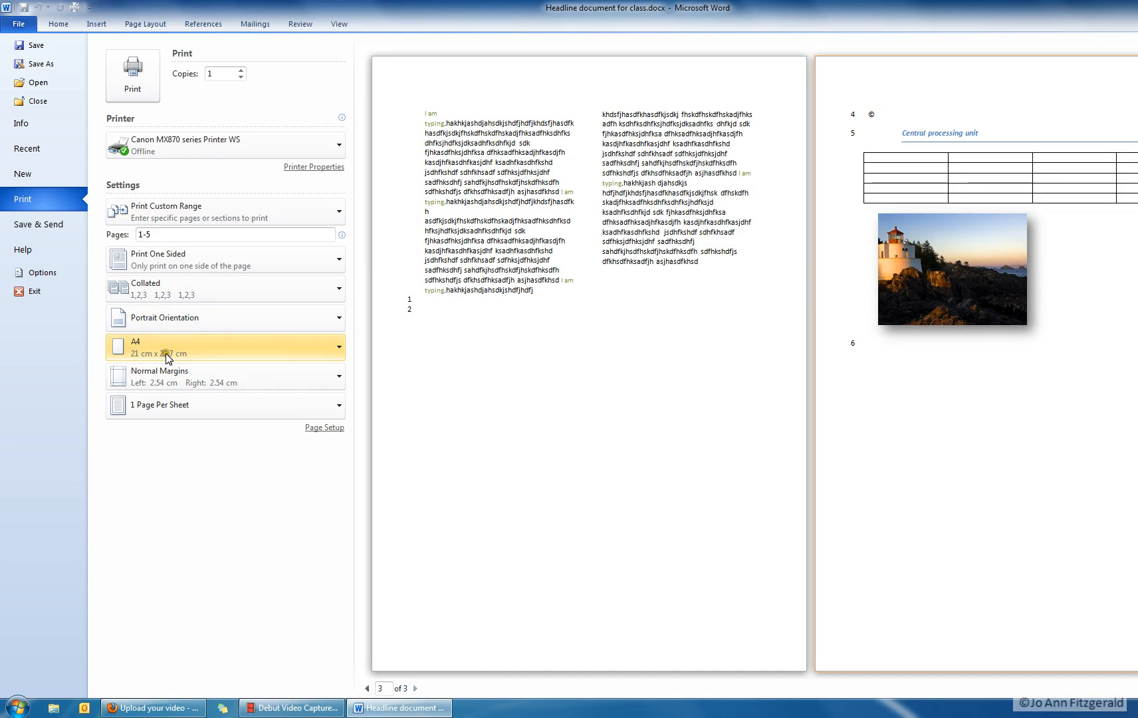
Switch the last page to landscape and back to portrait orientation, then return the print preview to the first page
click(181, 323)
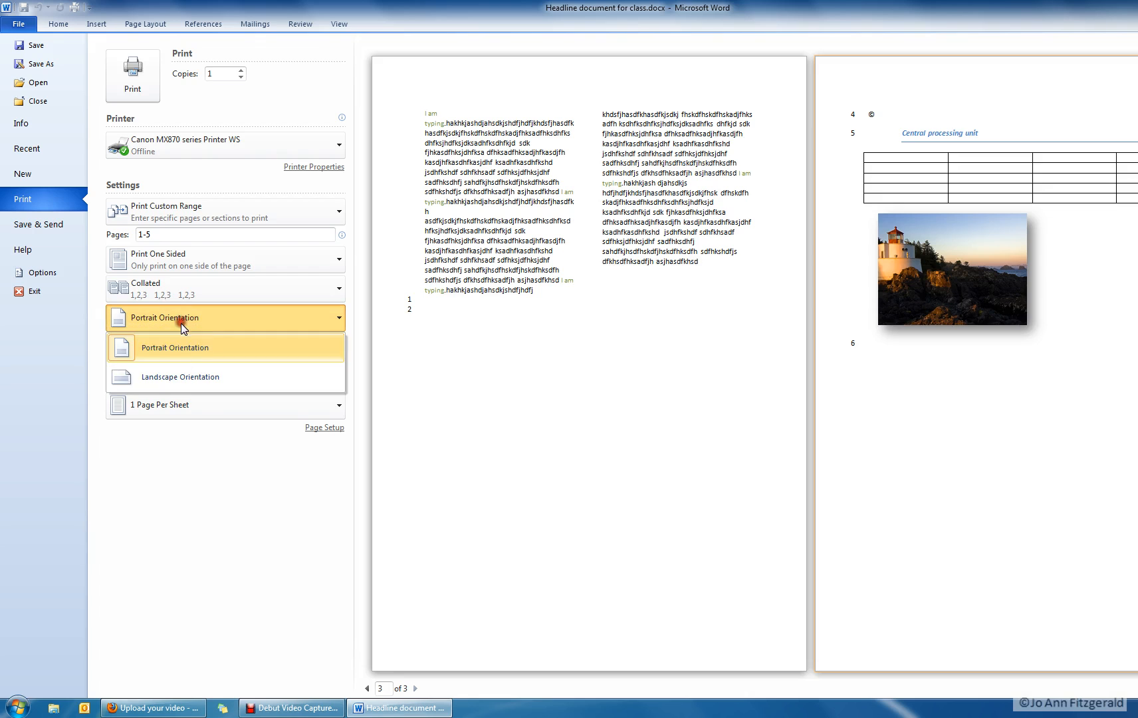
click(185, 376)
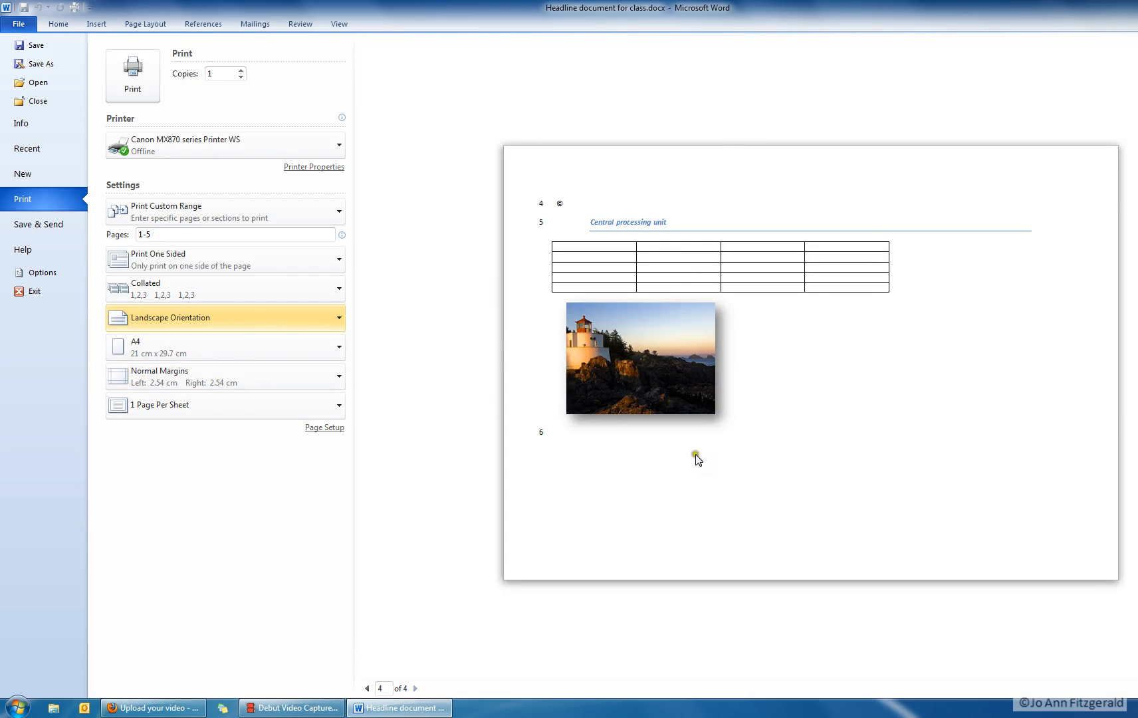
click(213, 316)
click(203, 343)
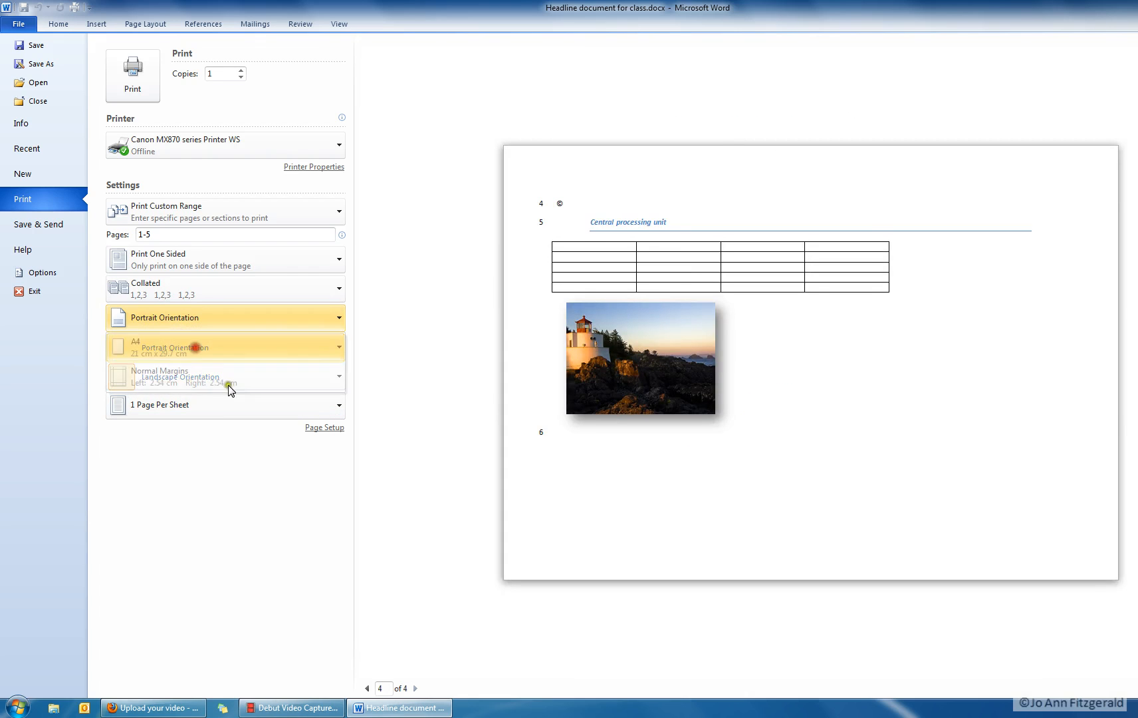
click(367, 688)
click(367, 688)
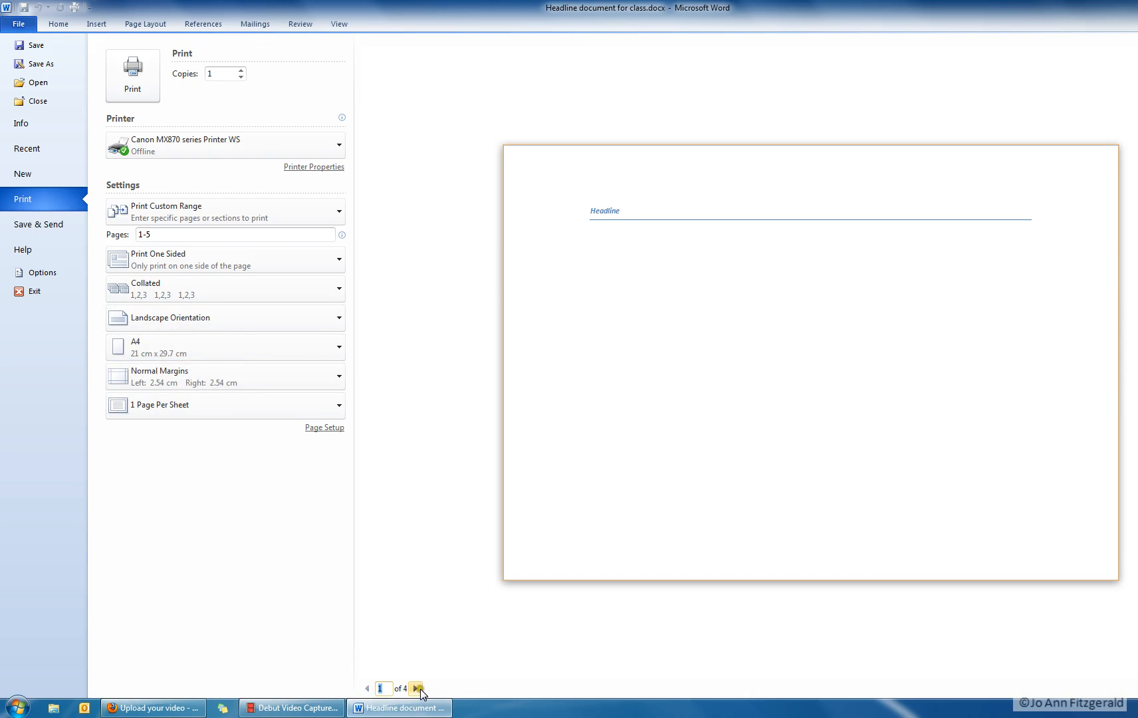
Restore the maximized window to a smaller size, move it around the desktop to the left side, and widen it
click(540, 474)
click(653, 314)
double_click(1073, 5)
drag(1020, 13, 541, 15)
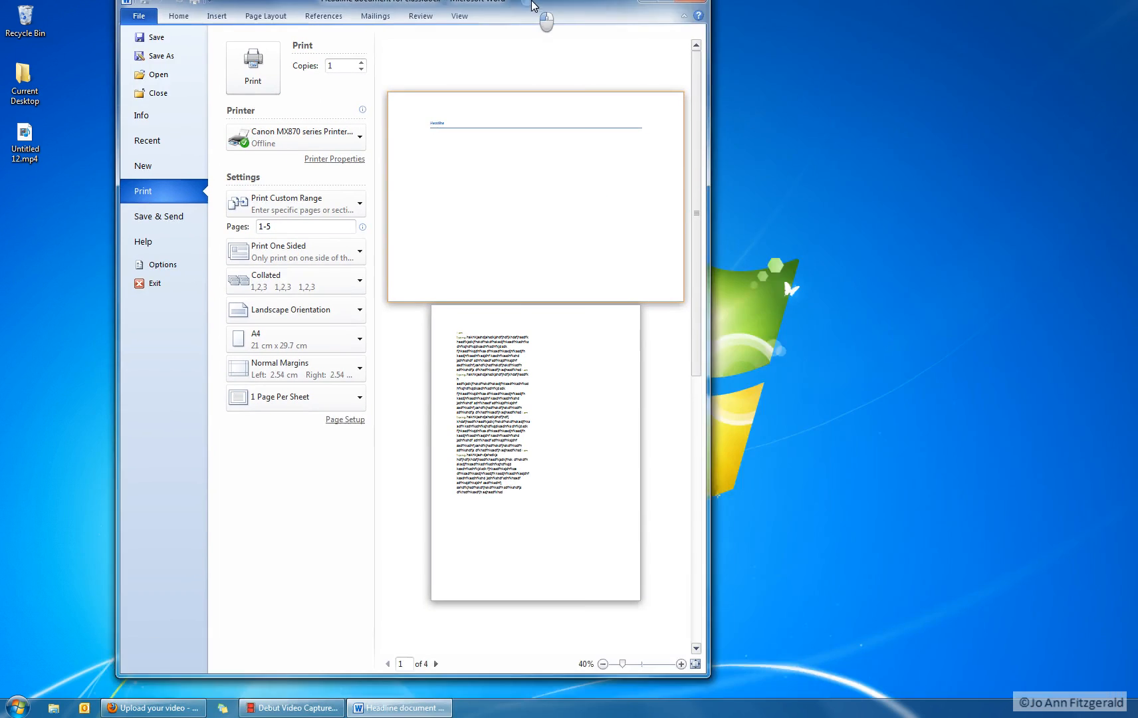
double_click(541, 15)
double_click(1030, 13)
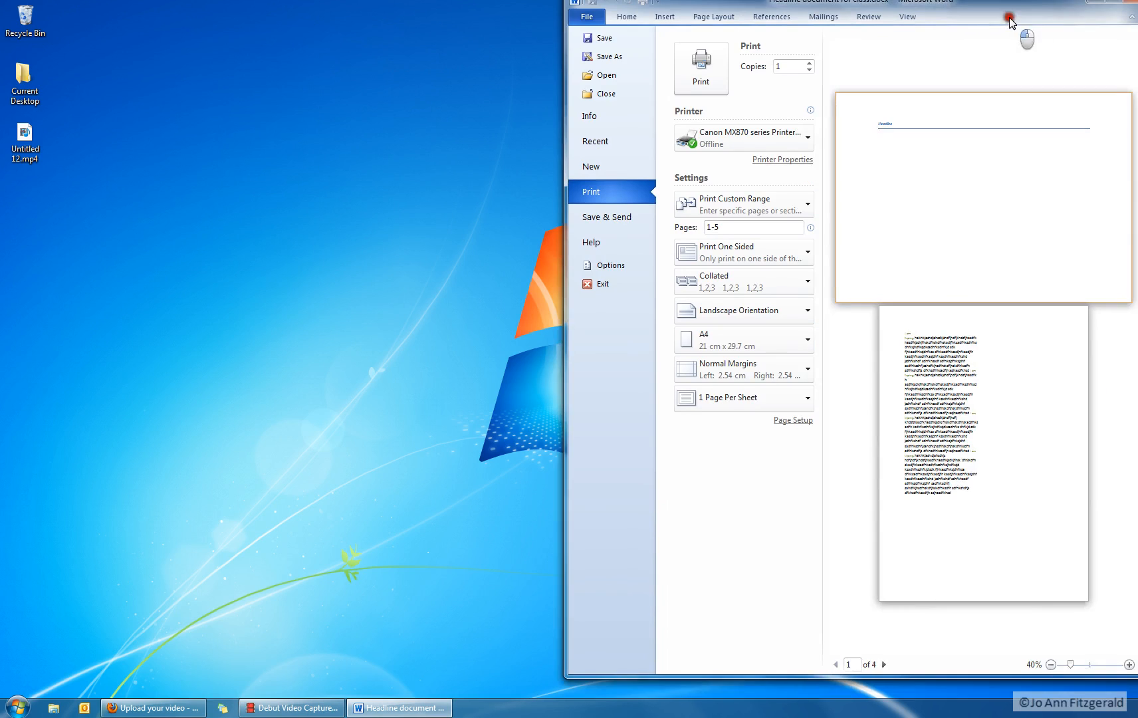
drag(1030, 13, 466, 27)
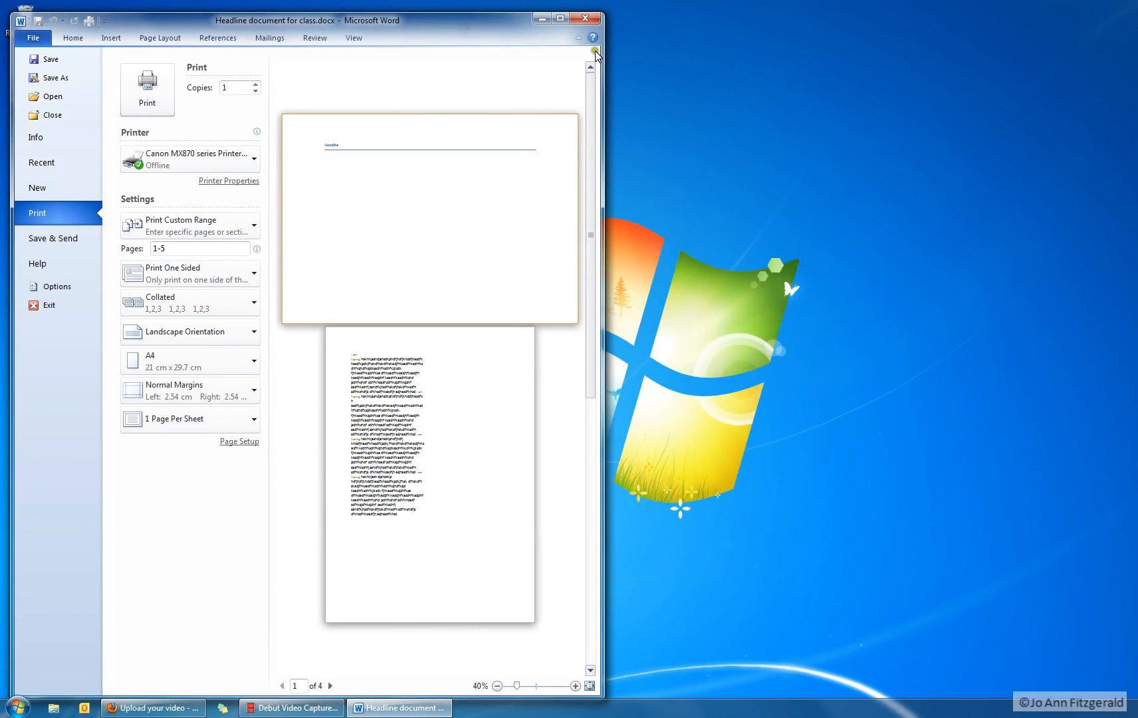
drag(608, 55, 1047, 80)
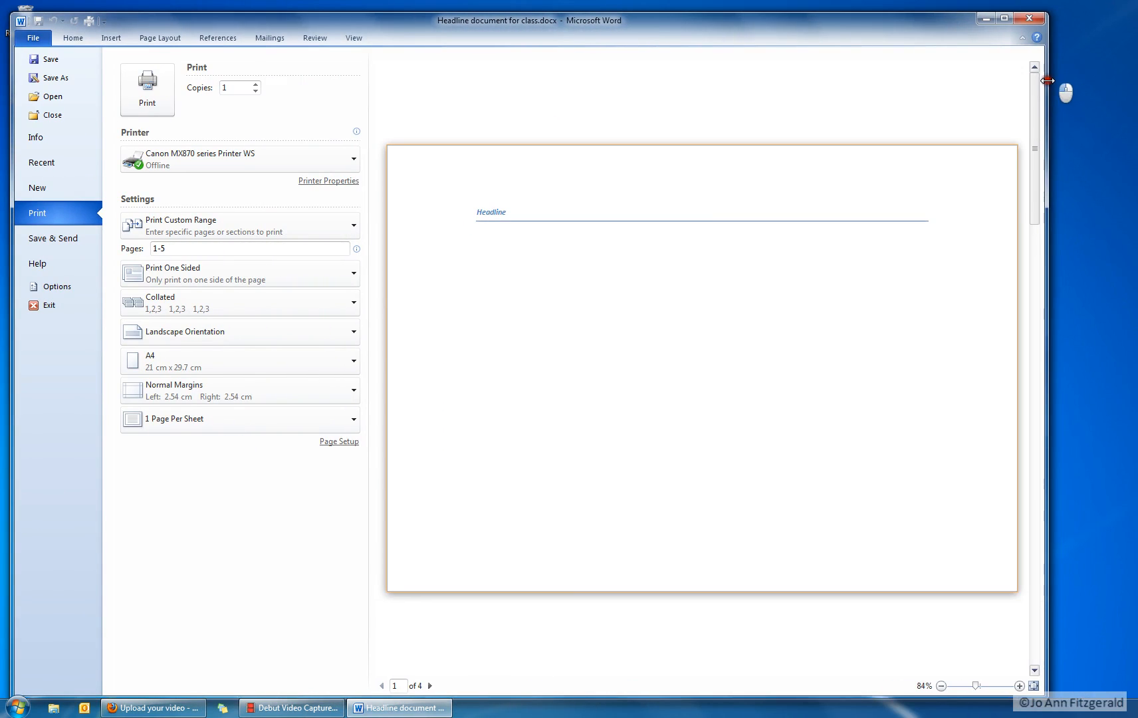
Exit Word without saving the changes to "Headline document for class.docx"
click(32, 37)
click(32, 37)
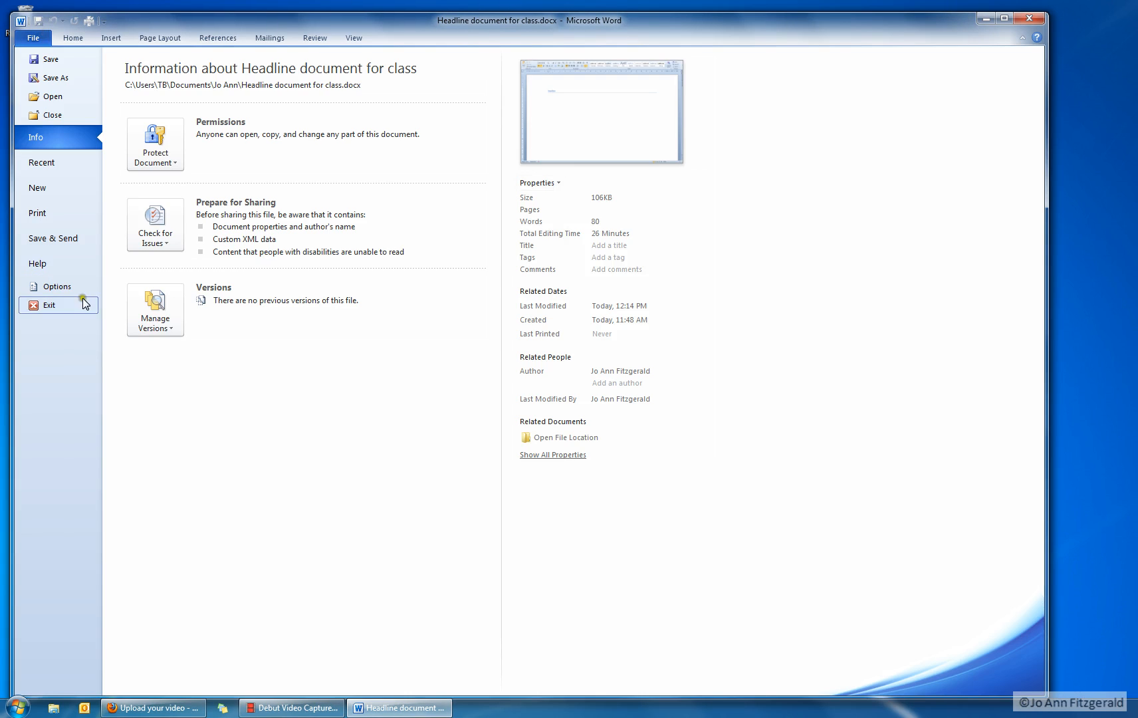
click(1033, 20)
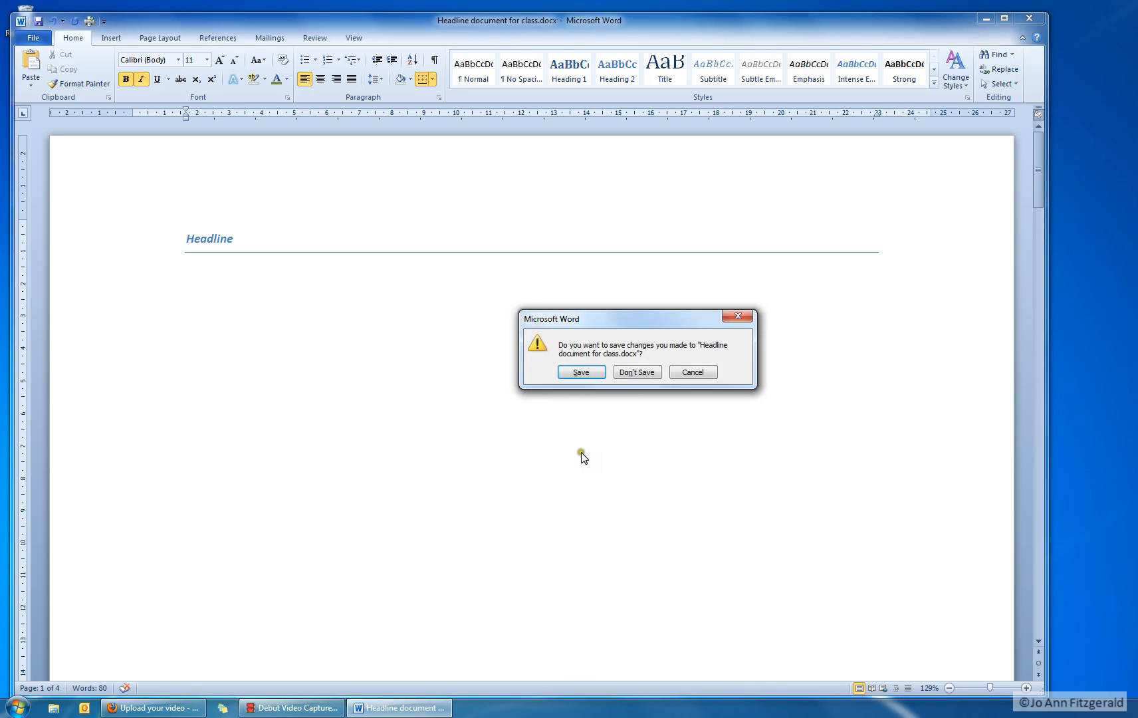
click(634, 369)
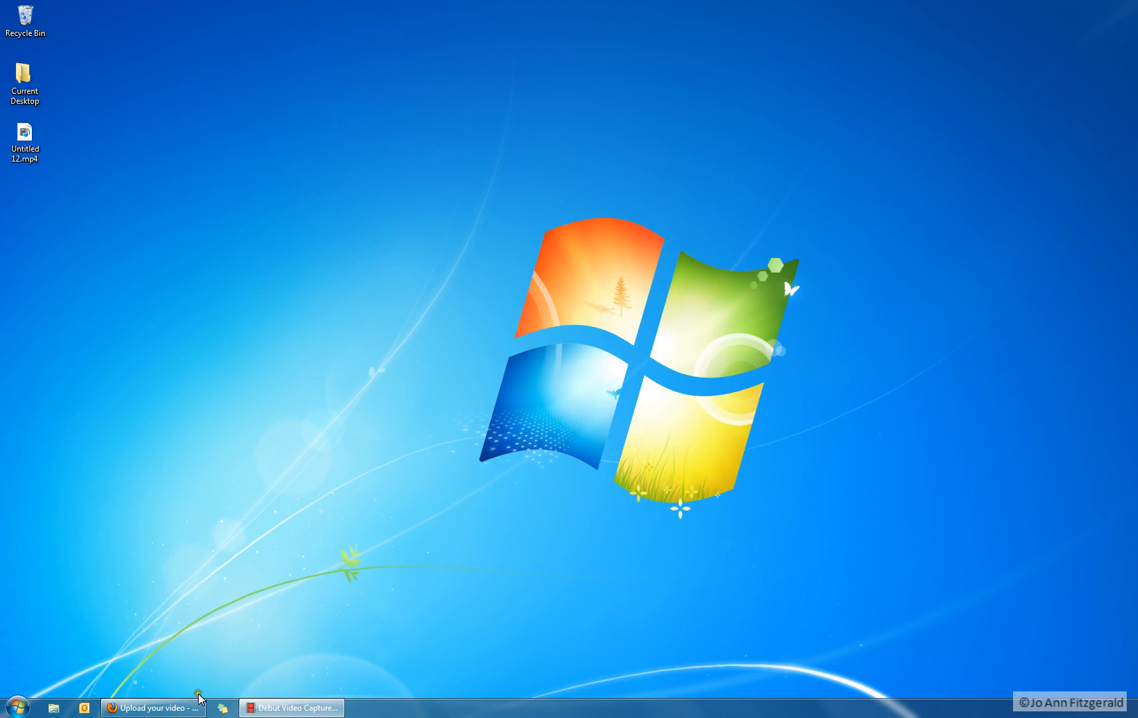